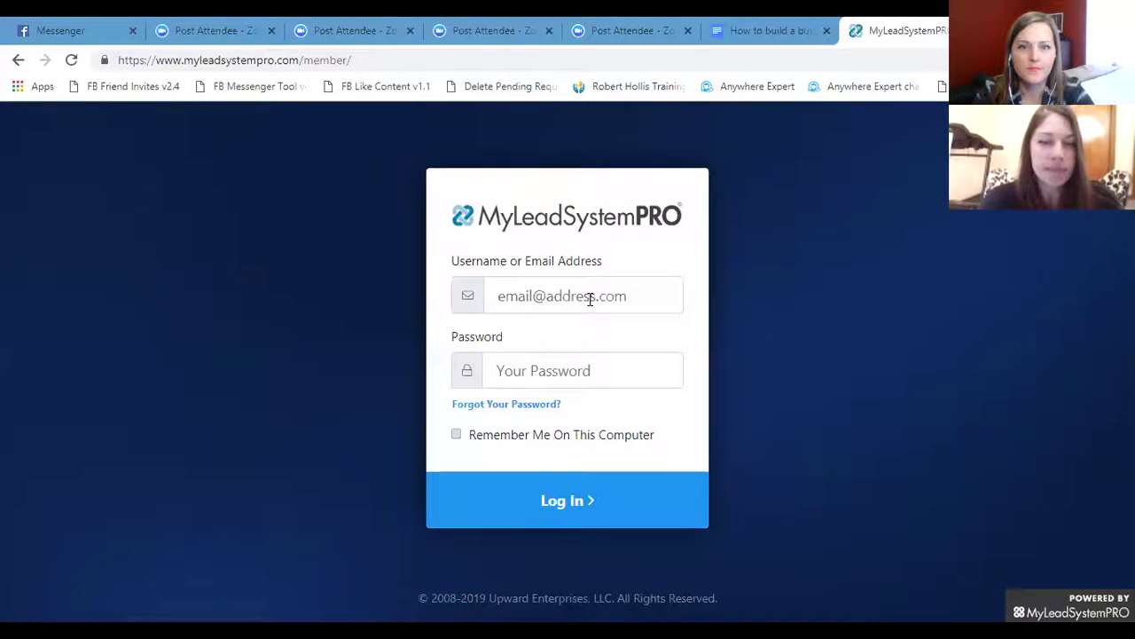
# - Log in to the MyLeadSystemPRO member area with the saved username and the account password
pyautogui.click(590, 299)
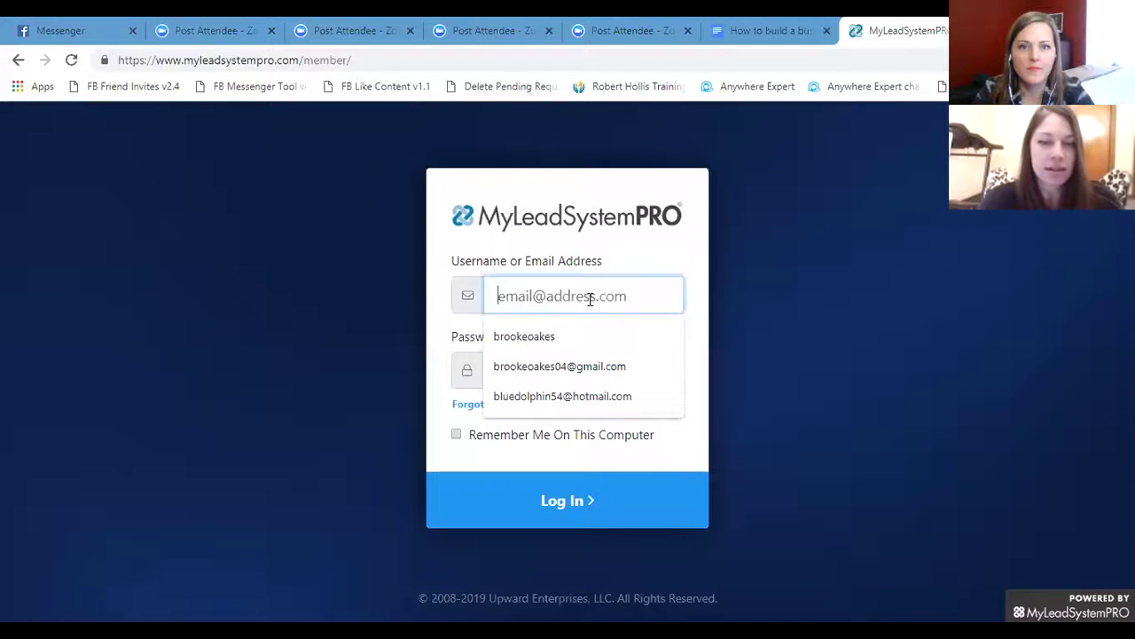
pyautogui.click(562, 337)
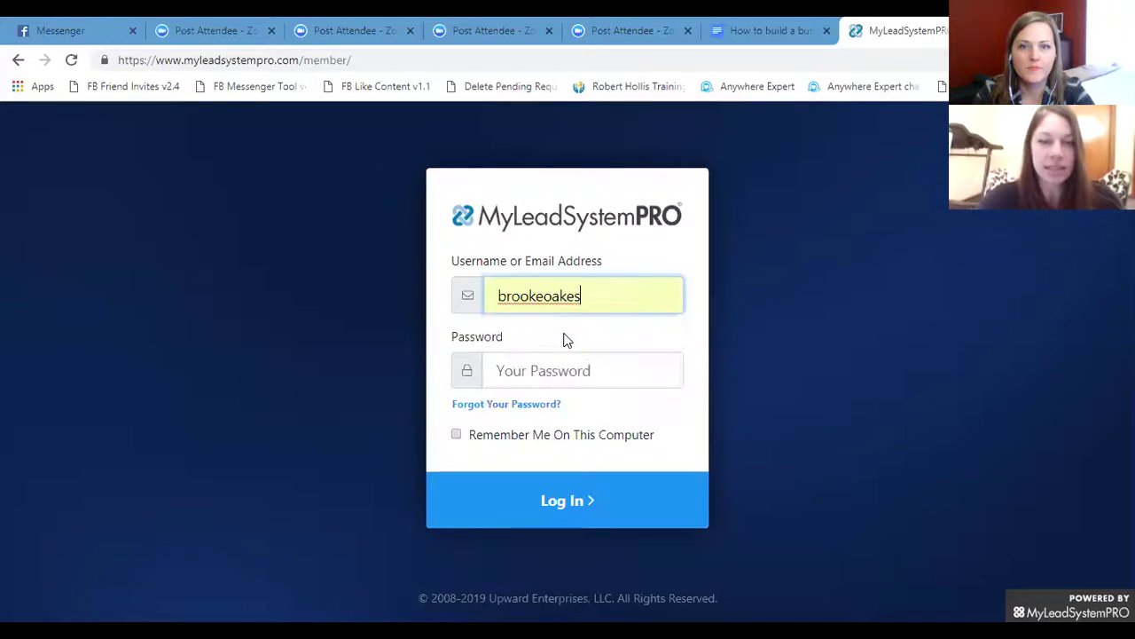
pyautogui.click(559, 379)
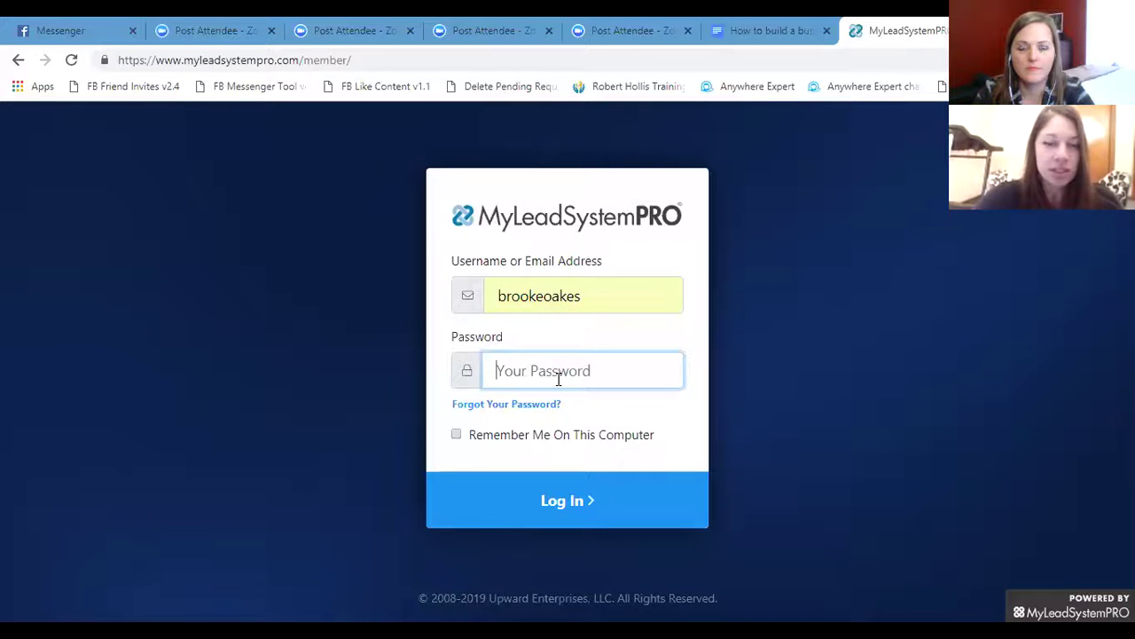
pyautogui.write('••••••••')
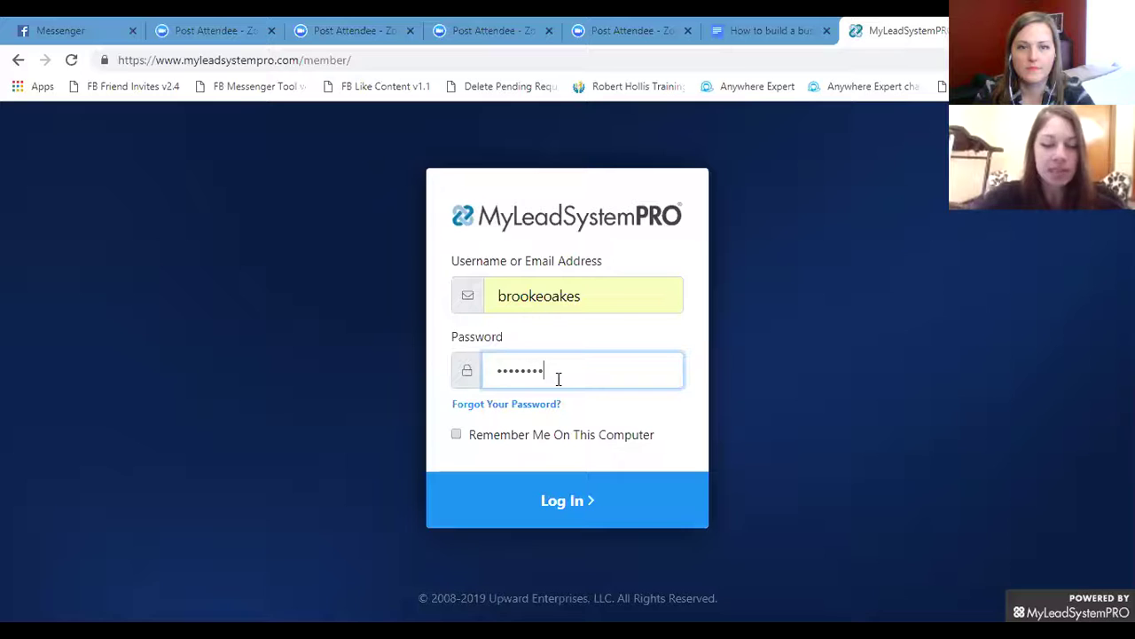
pyautogui.press('Return')
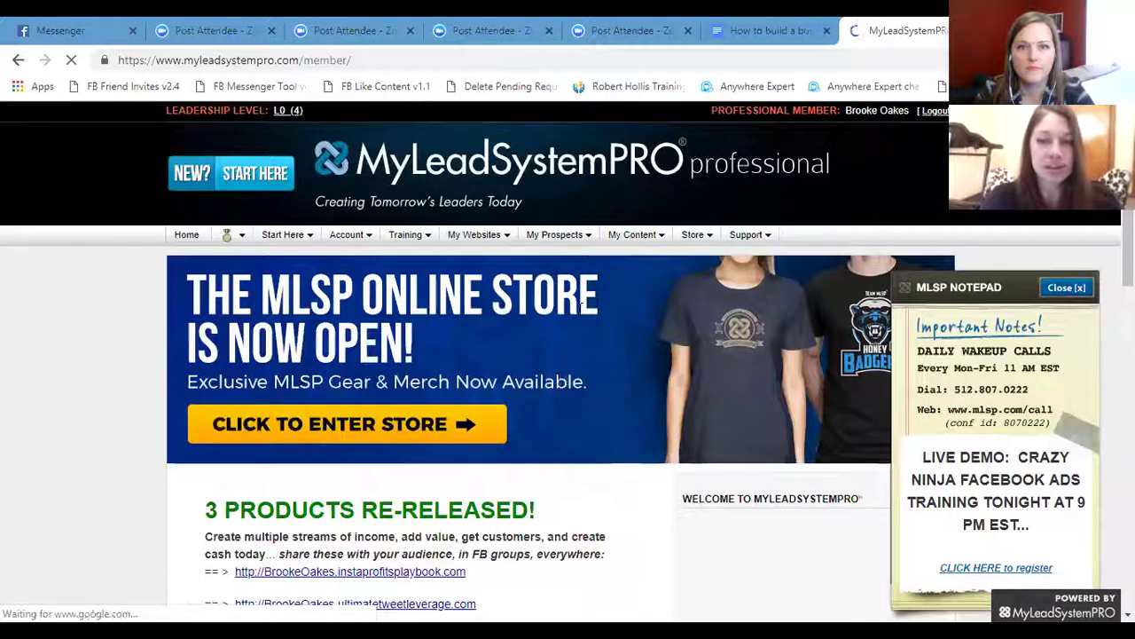
# - Open the MLSP Funnelizer page and launch Funnelizer with the option to open it in a new window enabled
pyautogui.moveTo(575, 241)
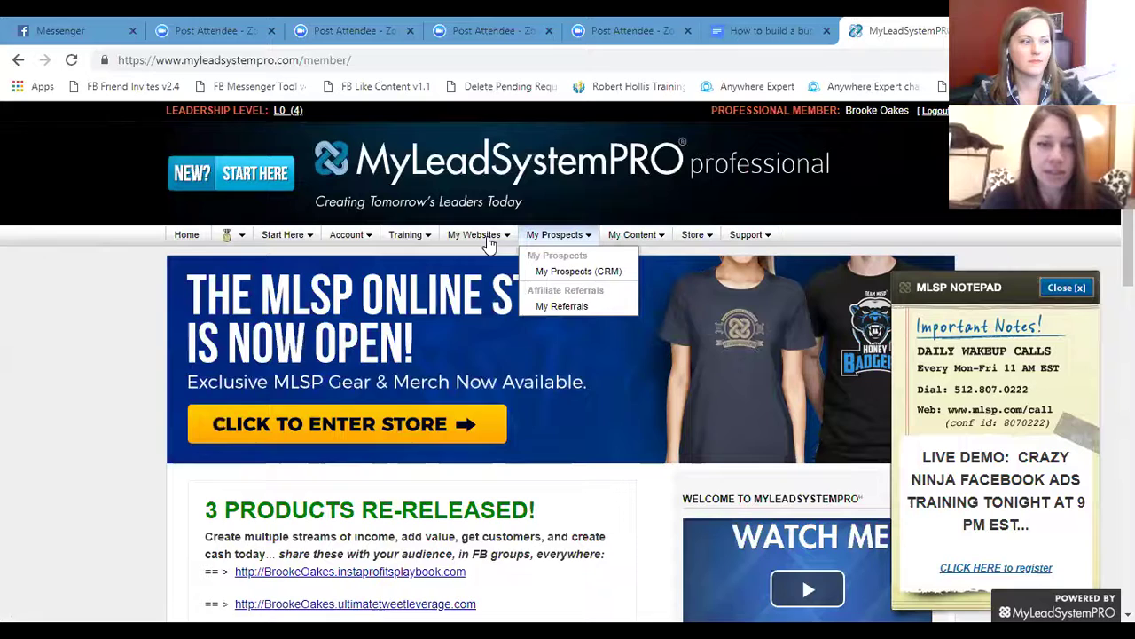
pyautogui.moveTo(490, 238)
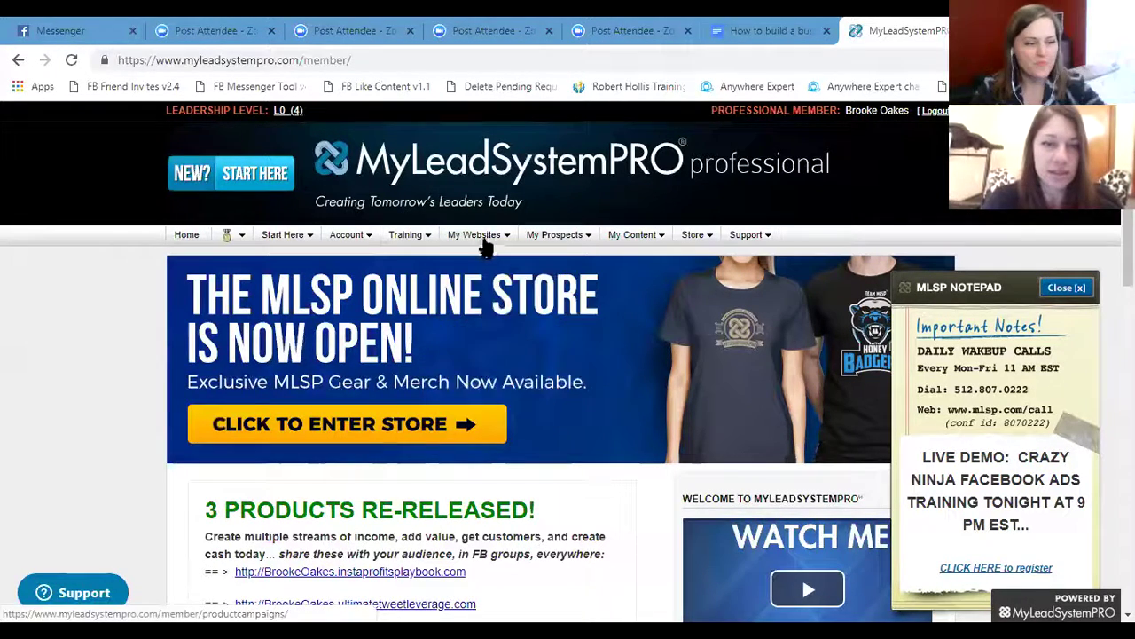
pyautogui.click(497, 385)
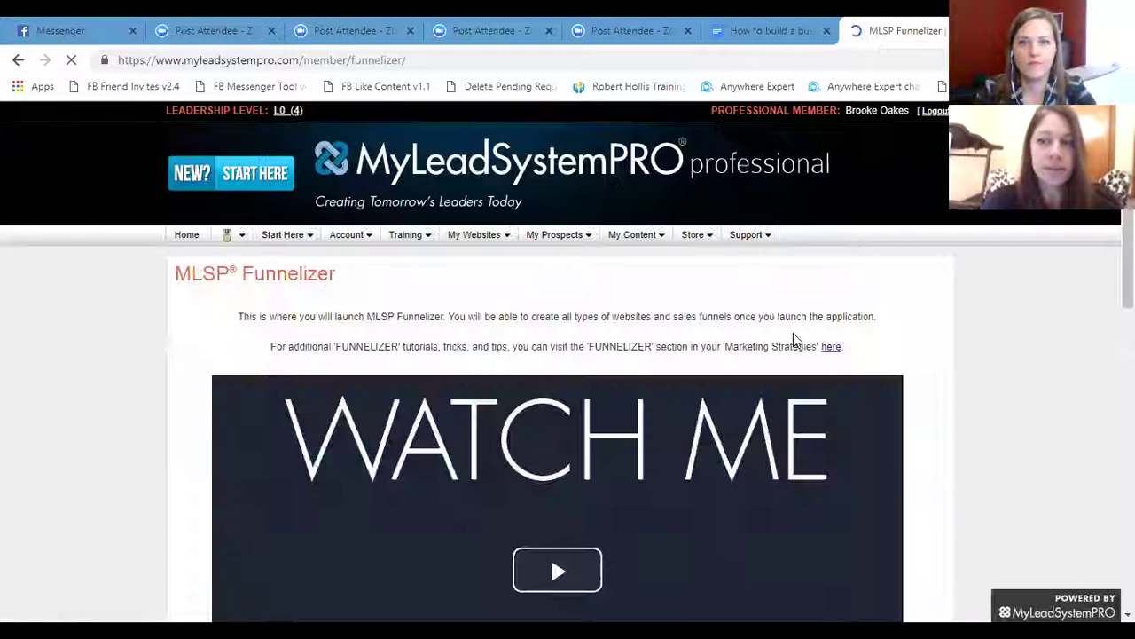
pyautogui.scroll(-1, 366, 285)
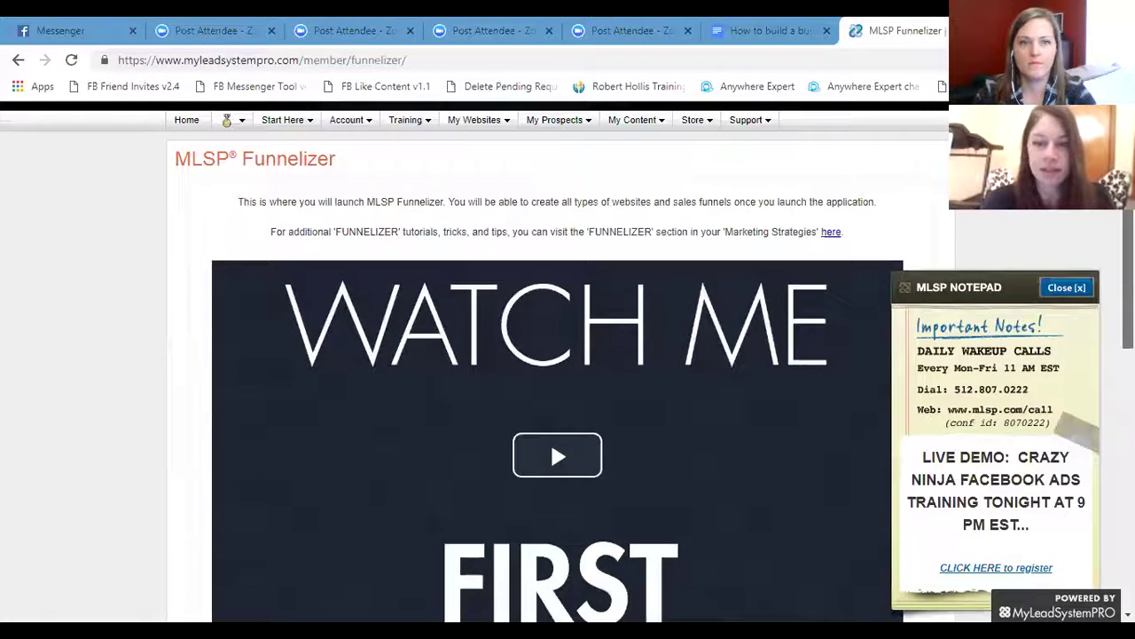
pyautogui.scroll(-10, 275, 588)
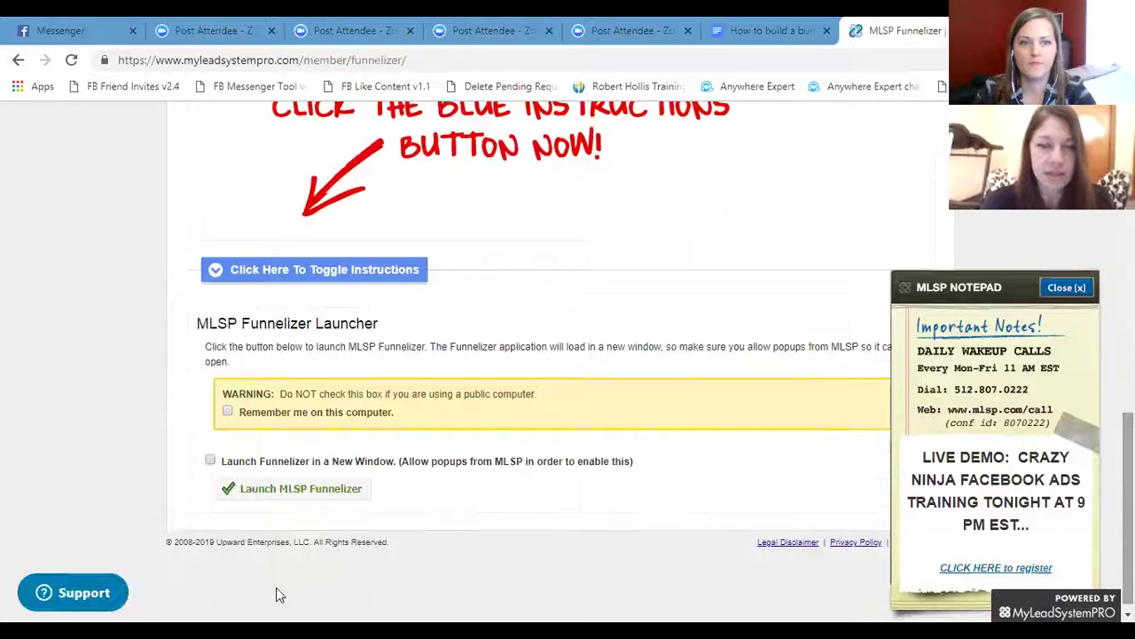
pyautogui.click(210, 462)
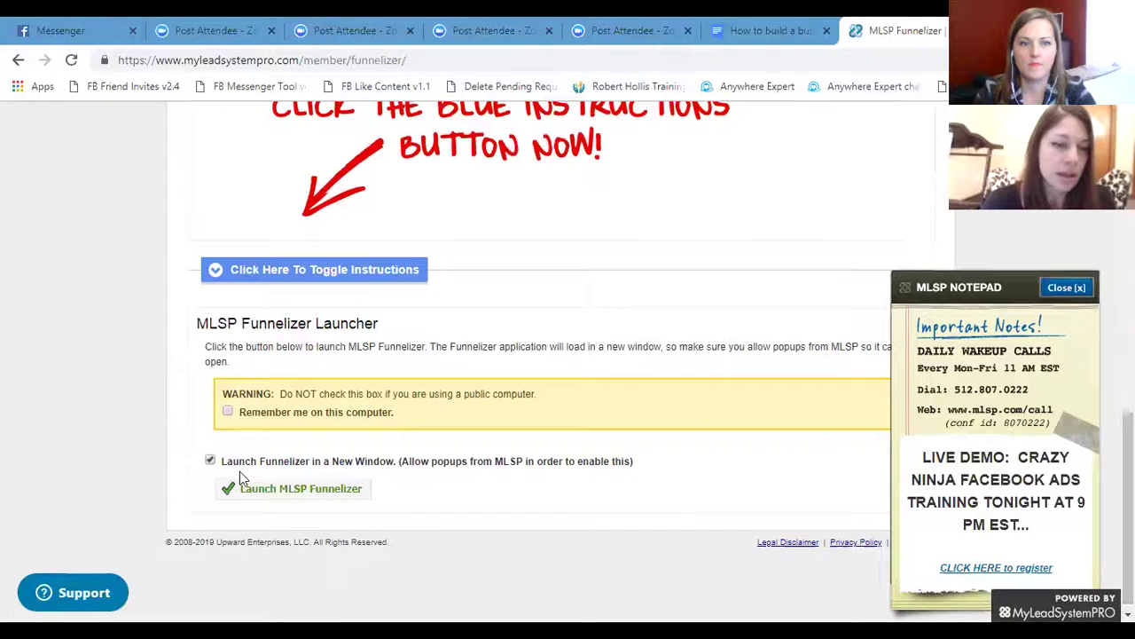
pyautogui.click(245, 490)
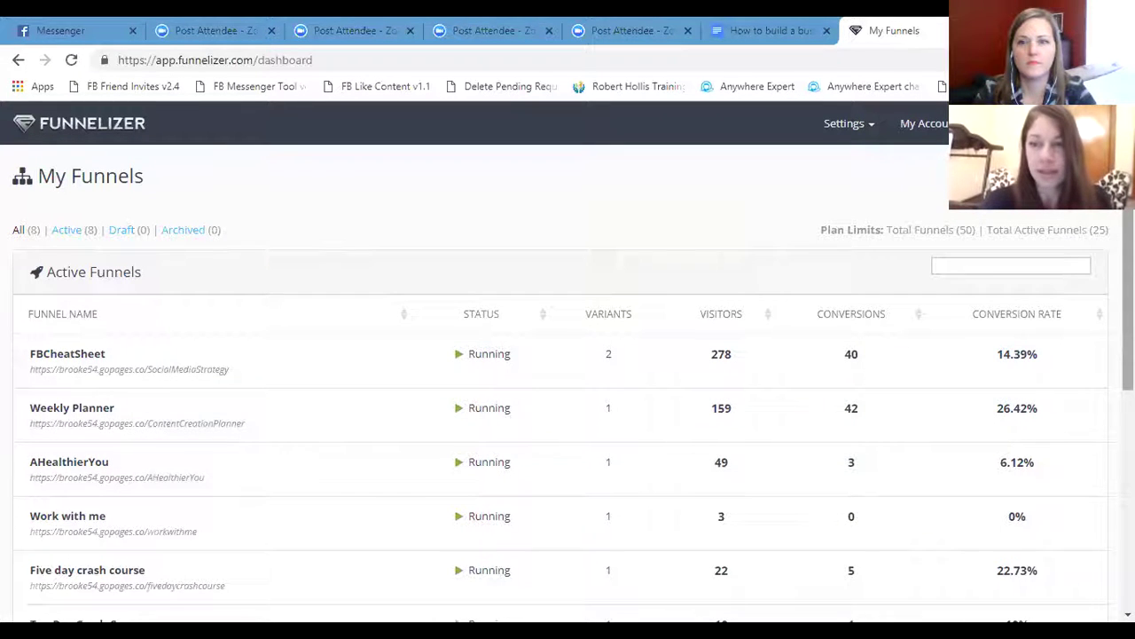
# - Review the active funnels with their status, visitors, conversions and conversion rates
pyautogui.scroll(-1, 568, 362)
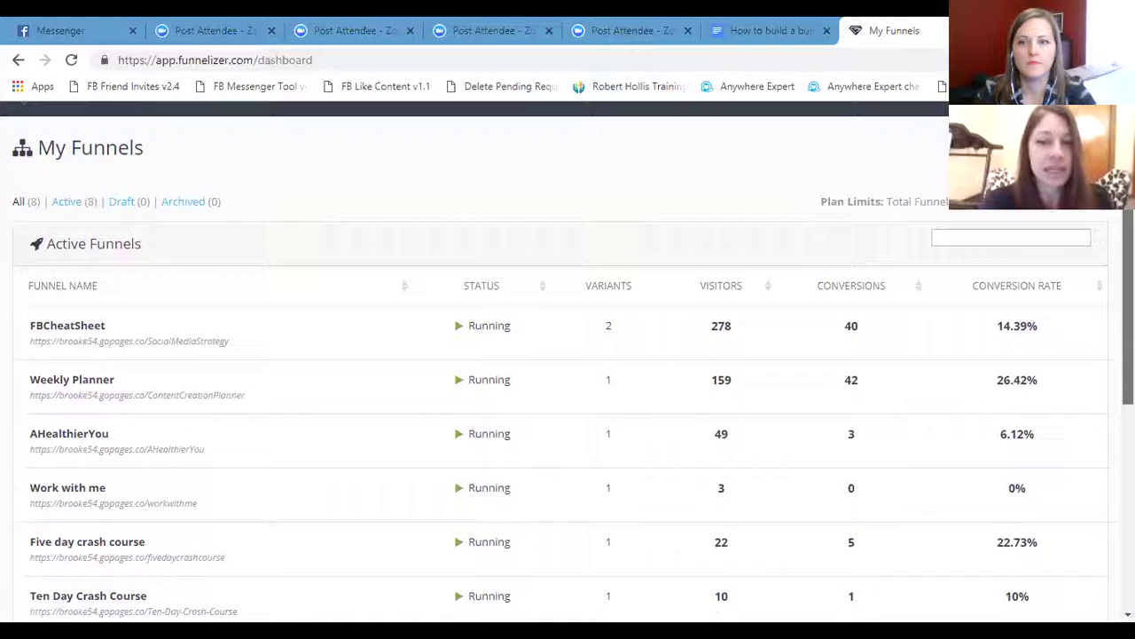
pyautogui.scroll(-1, 568, 361)
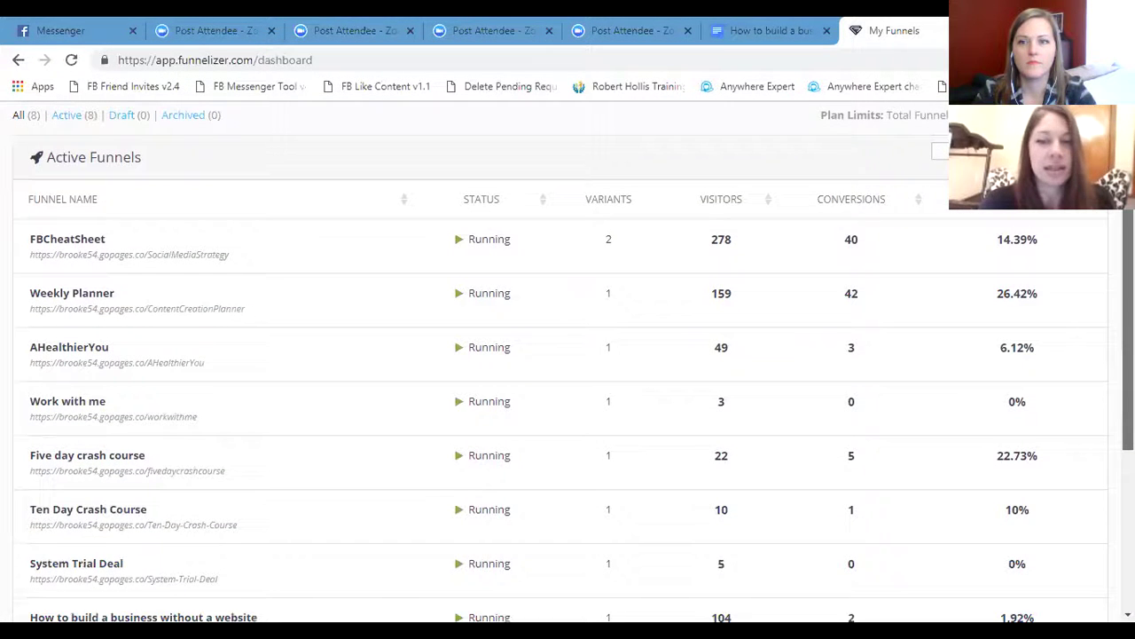
pyautogui.scroll(-1, 567, 362)
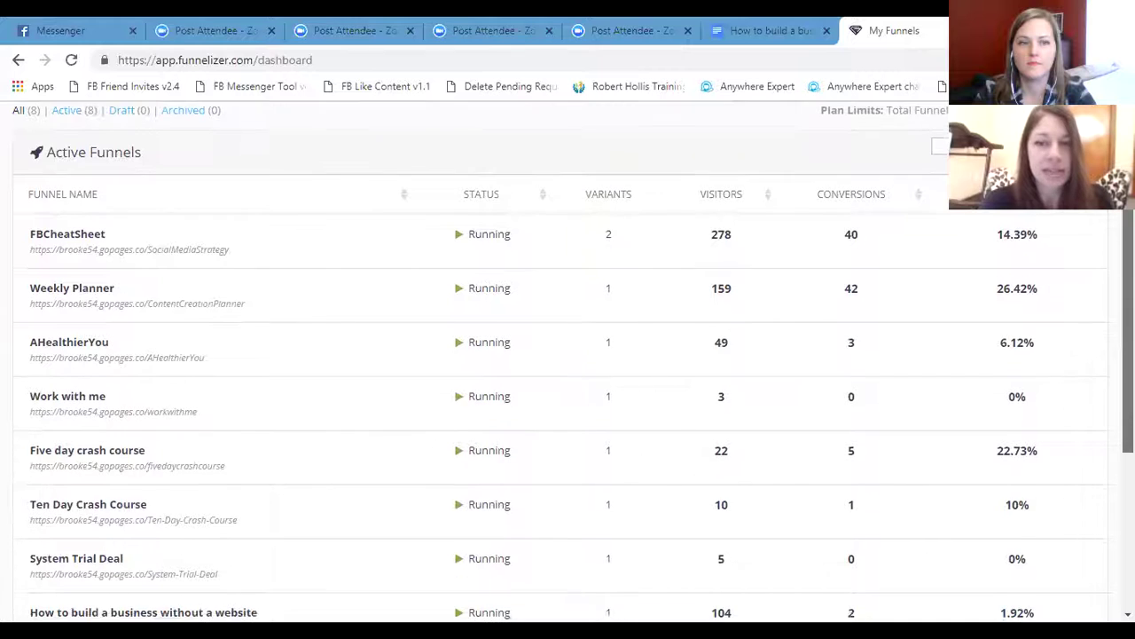
pyautogui.scroll(-1, 568, 362)
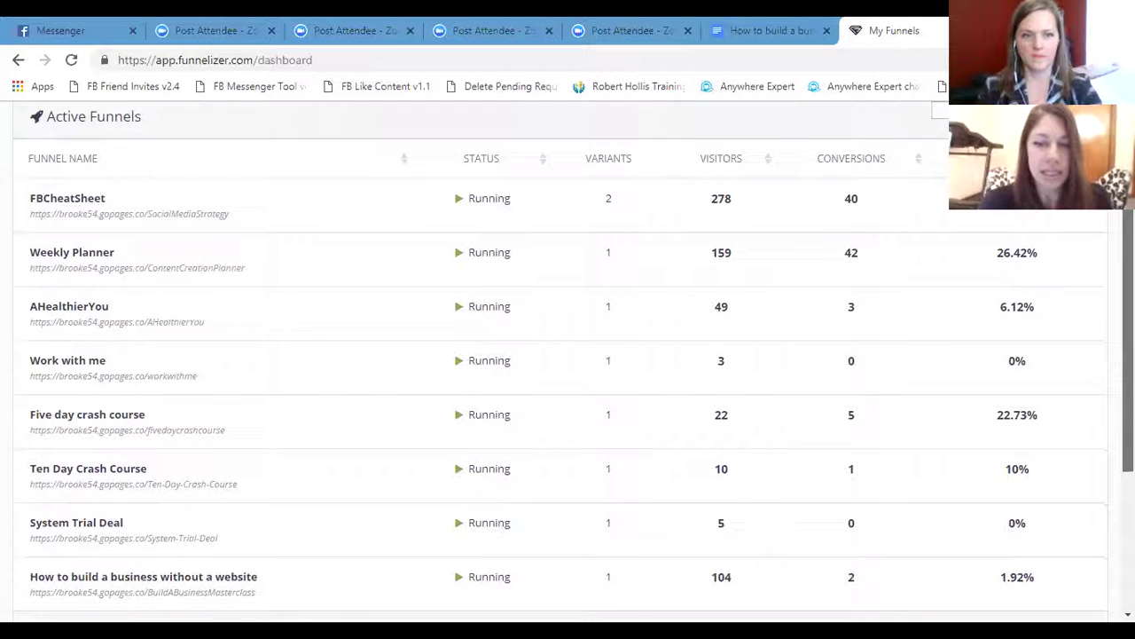
pyautogui.scroll(1, 568, 362)
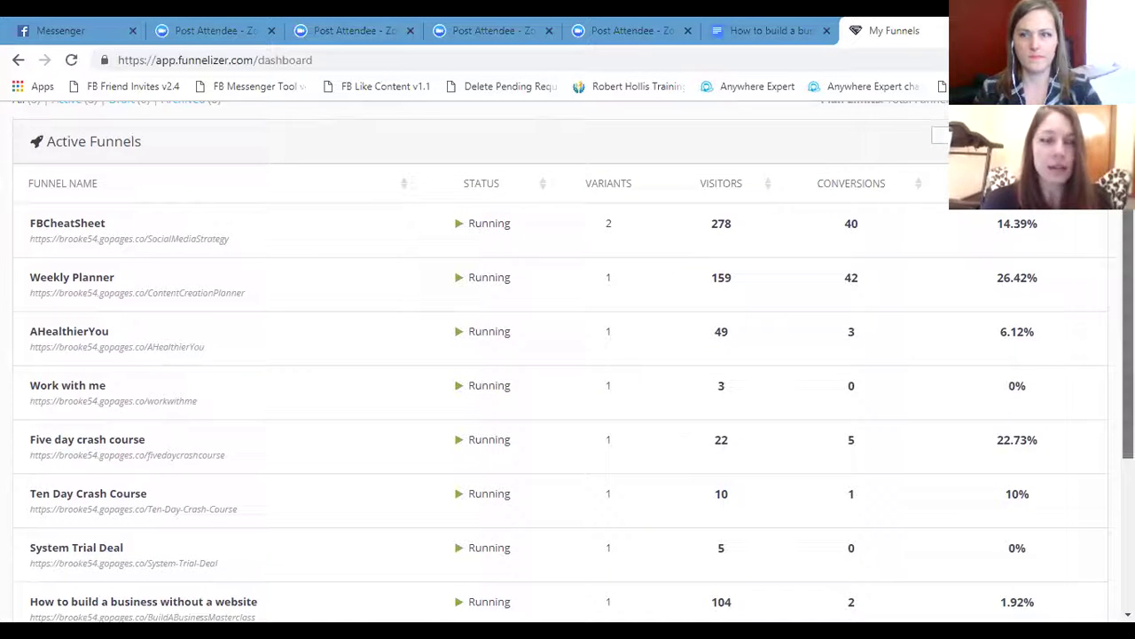
pyautogui.scroll(-1, 568, 362)
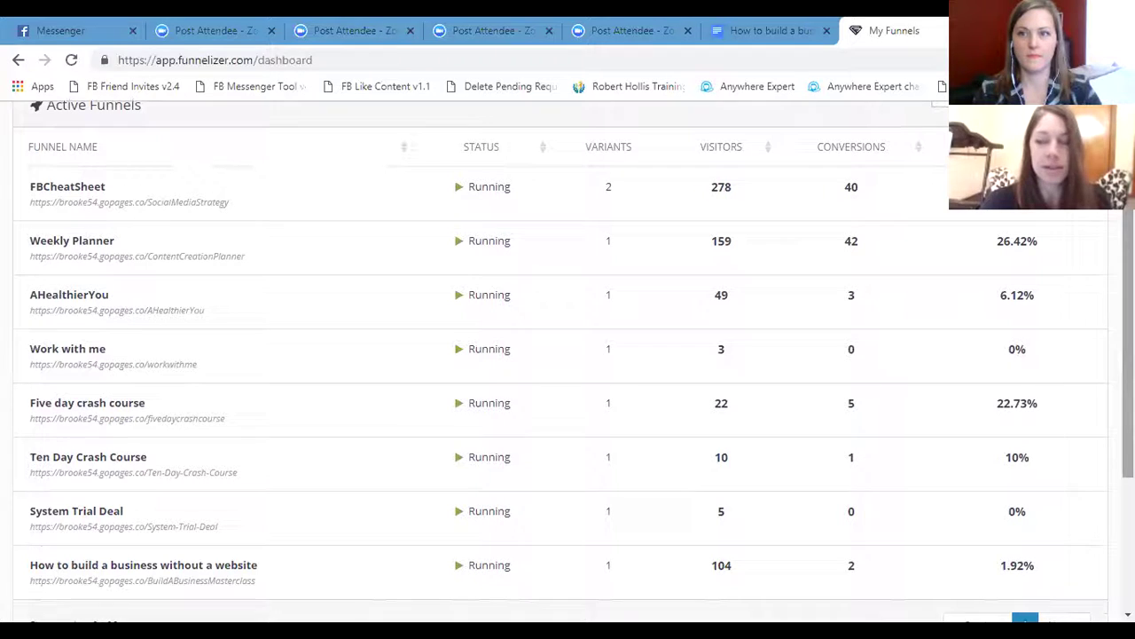
pyautogui.scroll(1, 567, 355)
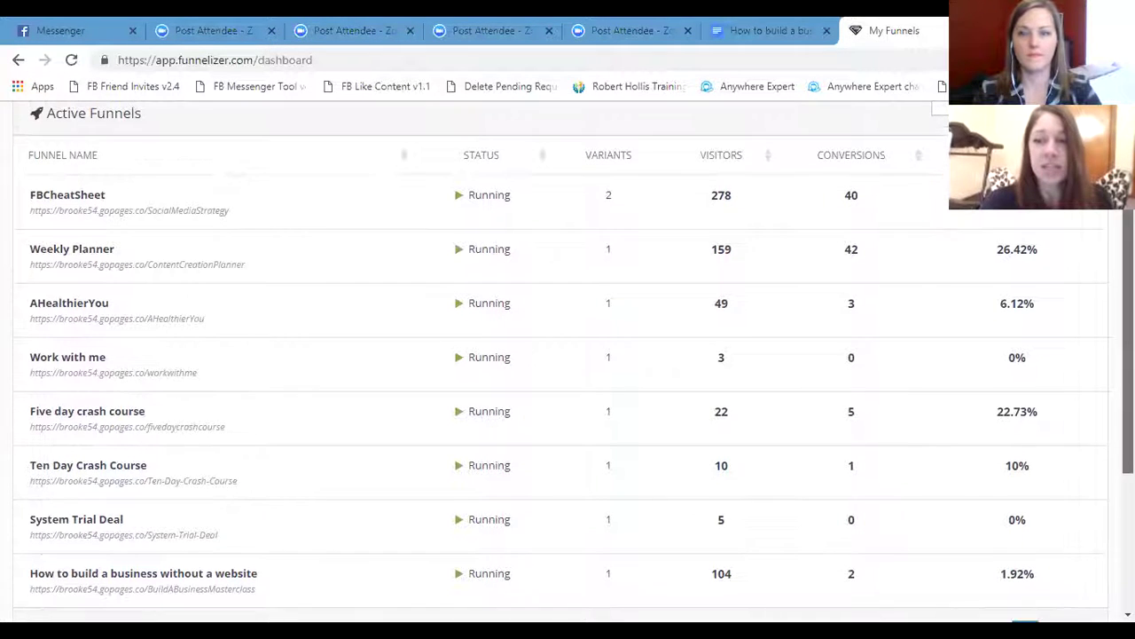
pyautogui.scroll(1, 567, 367)
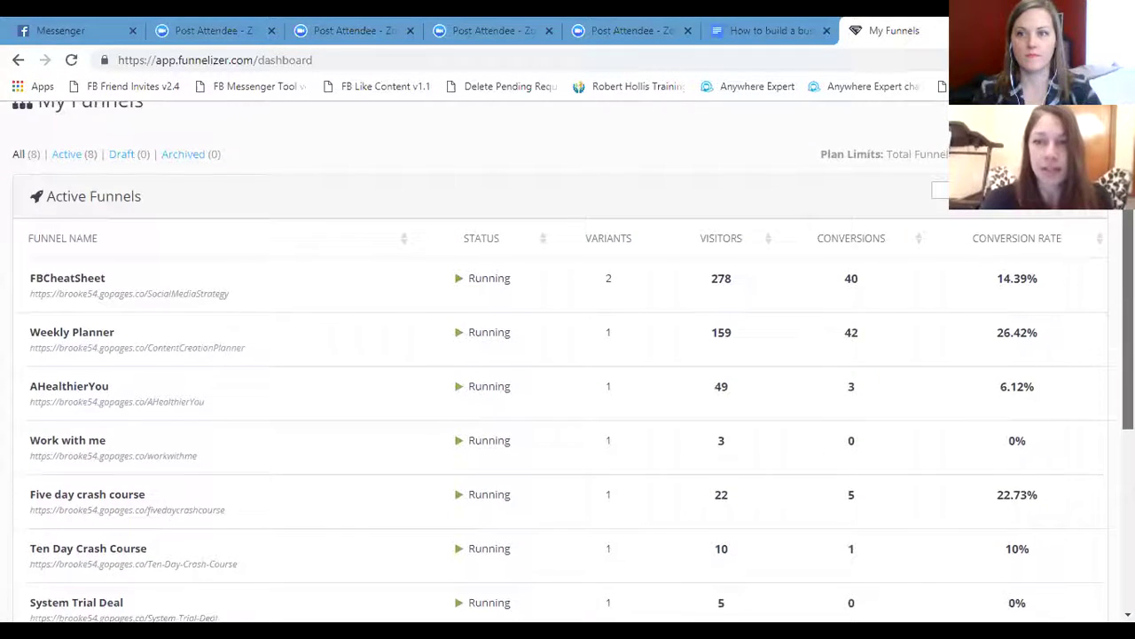
pyautogui.scroll(-1, 568, 355)
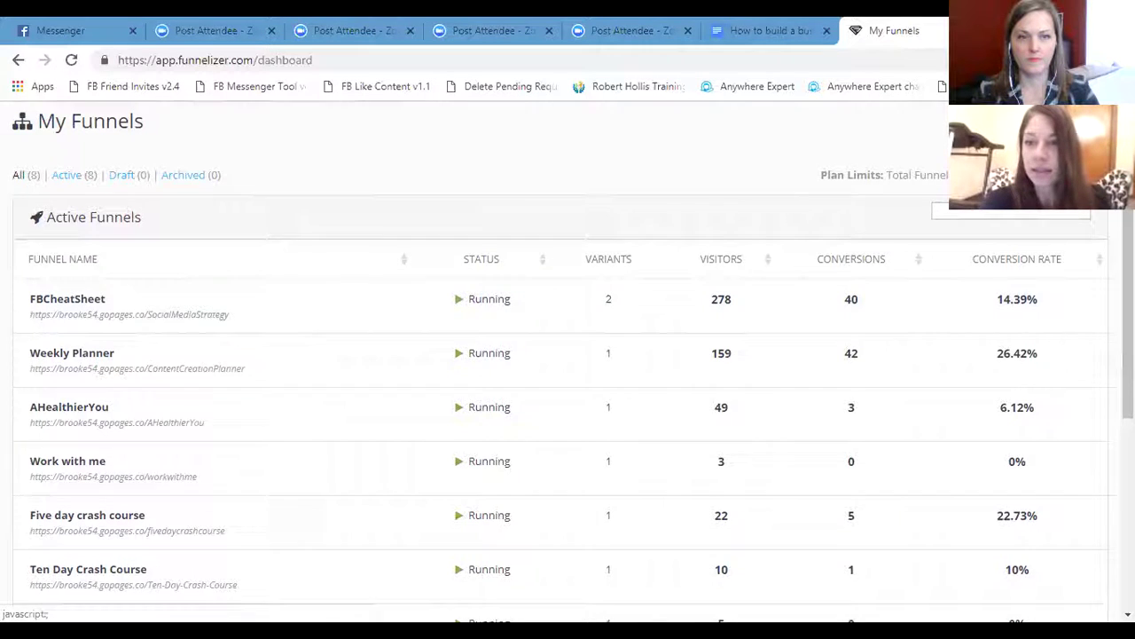
# - Start creating a new funnel and name it "Content Creation Map"
pyautogui.click(1011, 211)
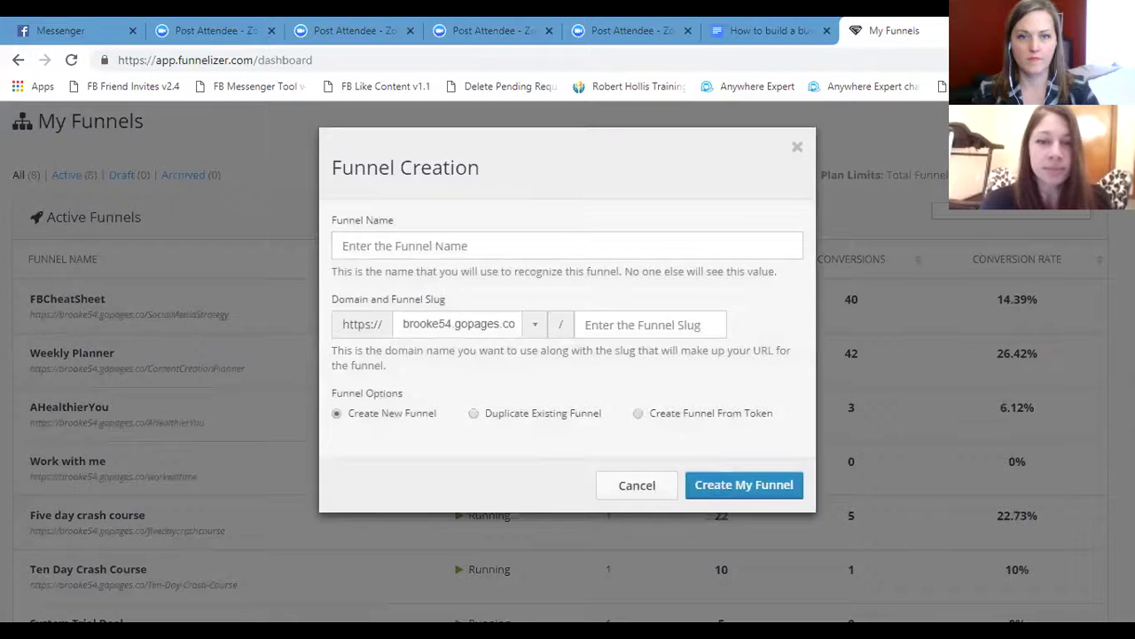
pyautogui.click(671, 255)
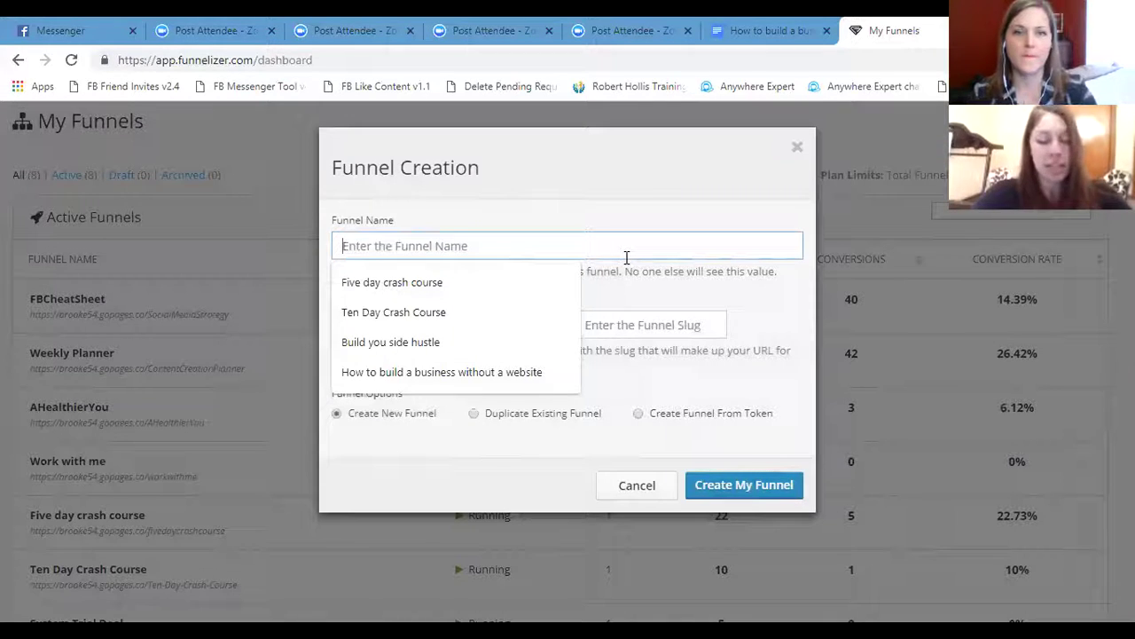
pyautogui.write('C')
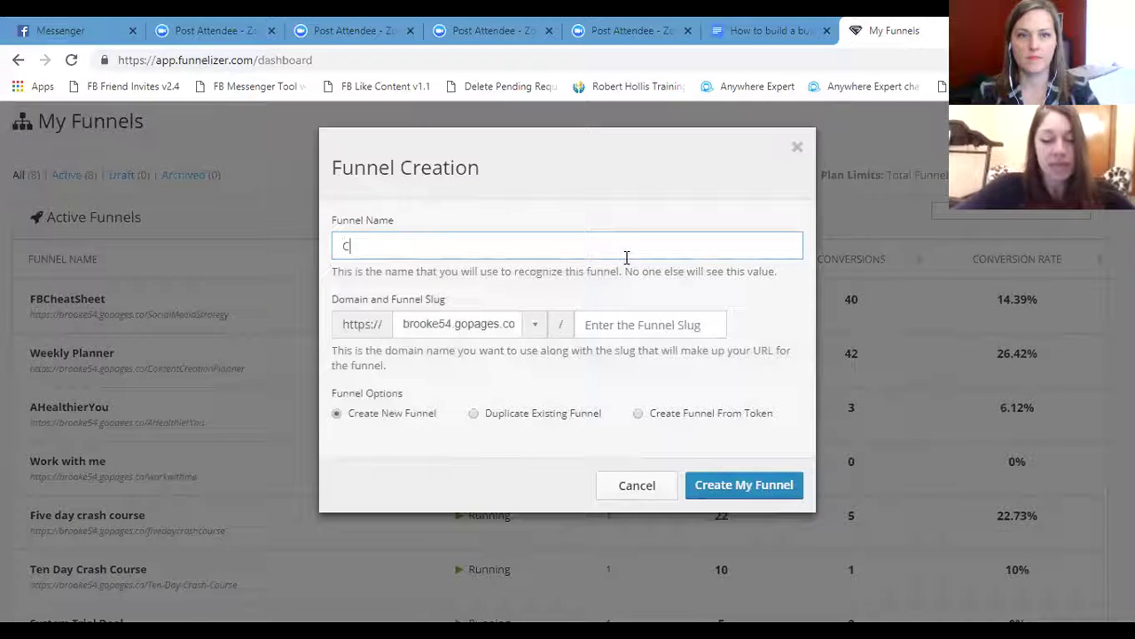
pyautogui.write('ontent')
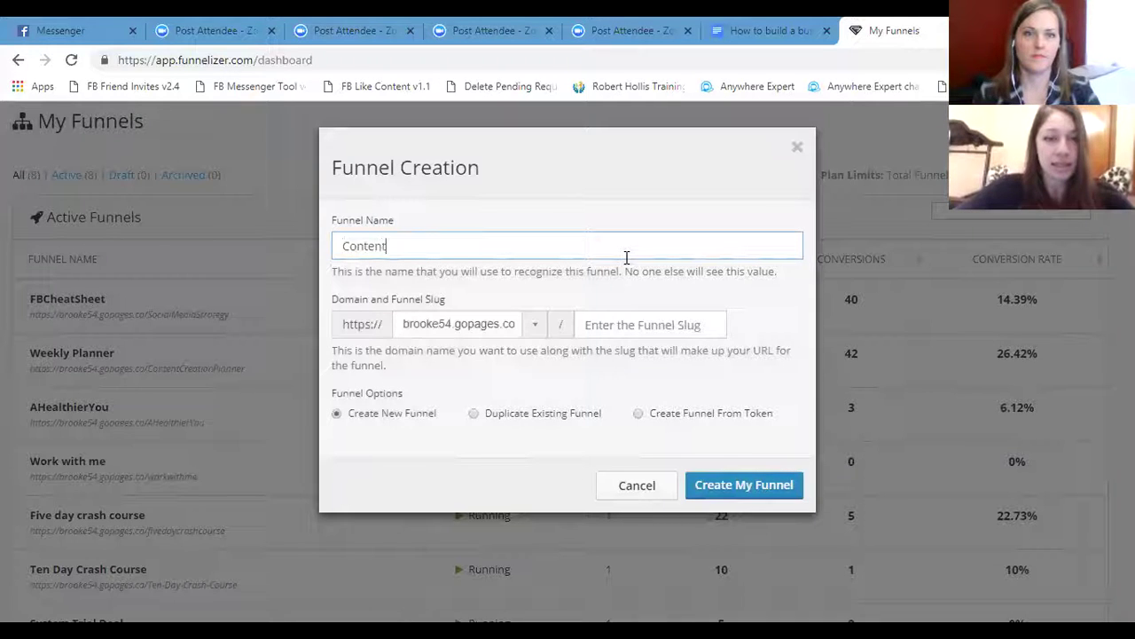
pyautogui.write('CreationMap')
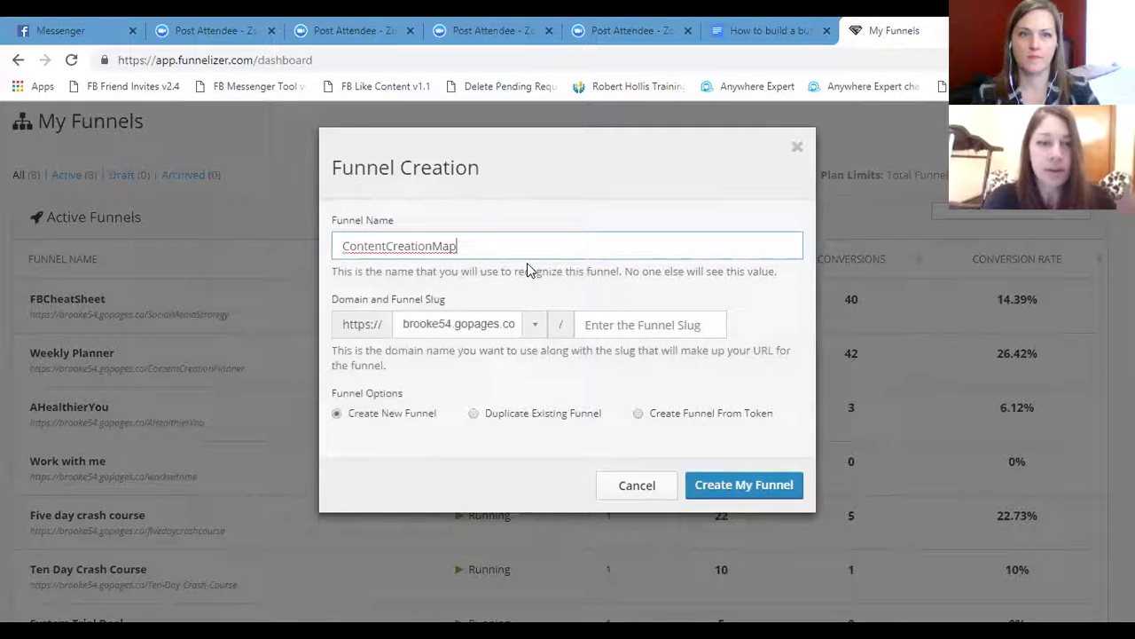
pyautogui.click(597, 324)
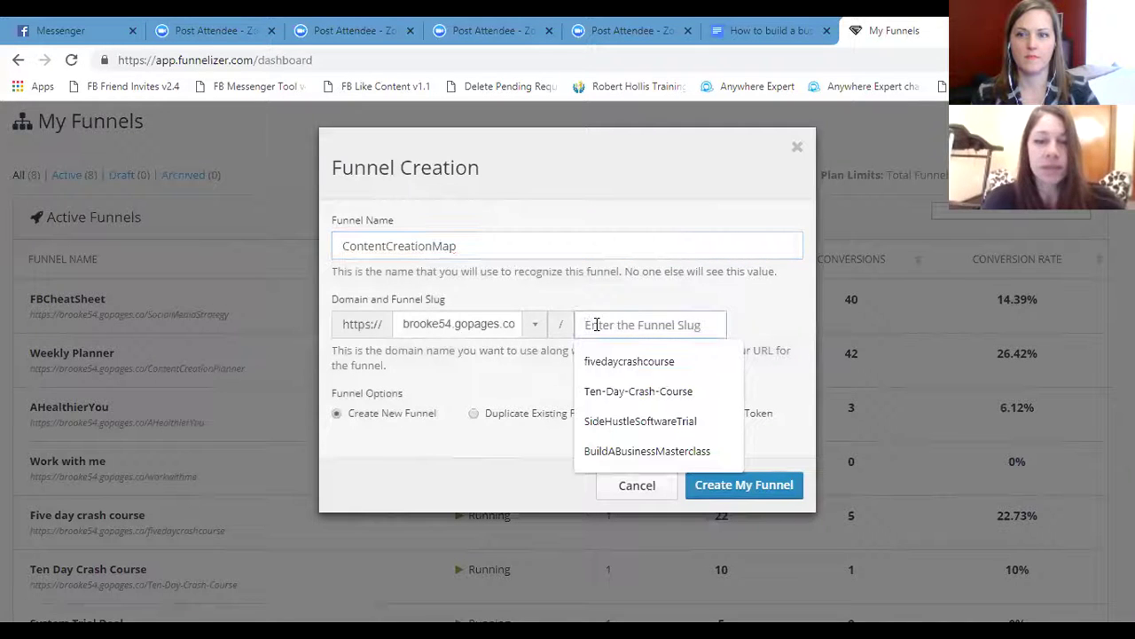
pyautogui.click(390, 245)
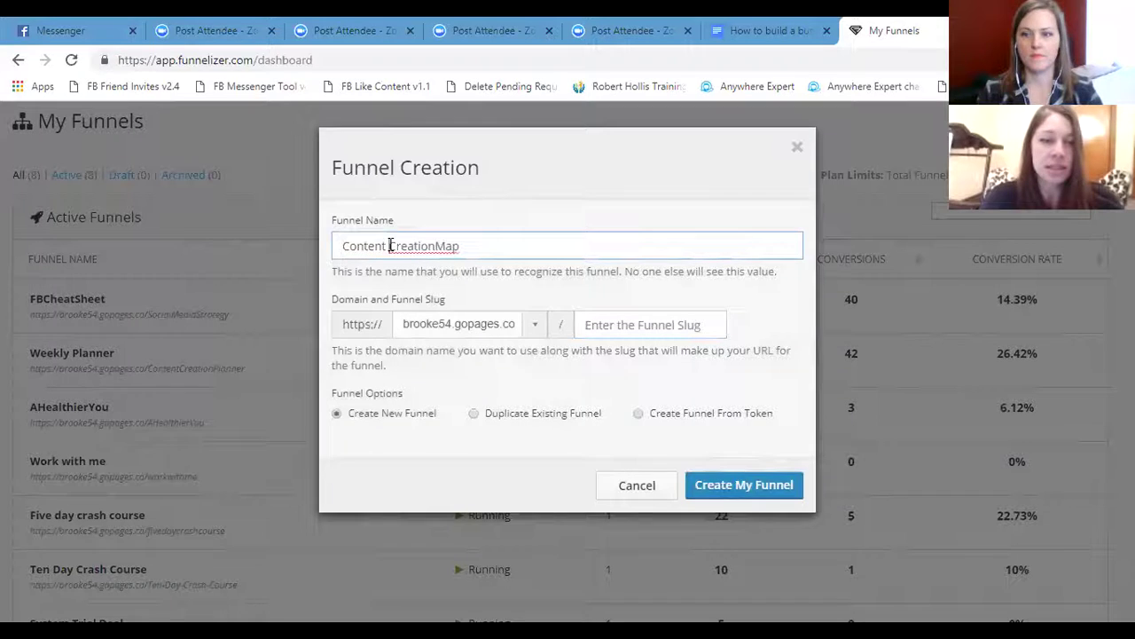
pyautogui.click(434, 245)
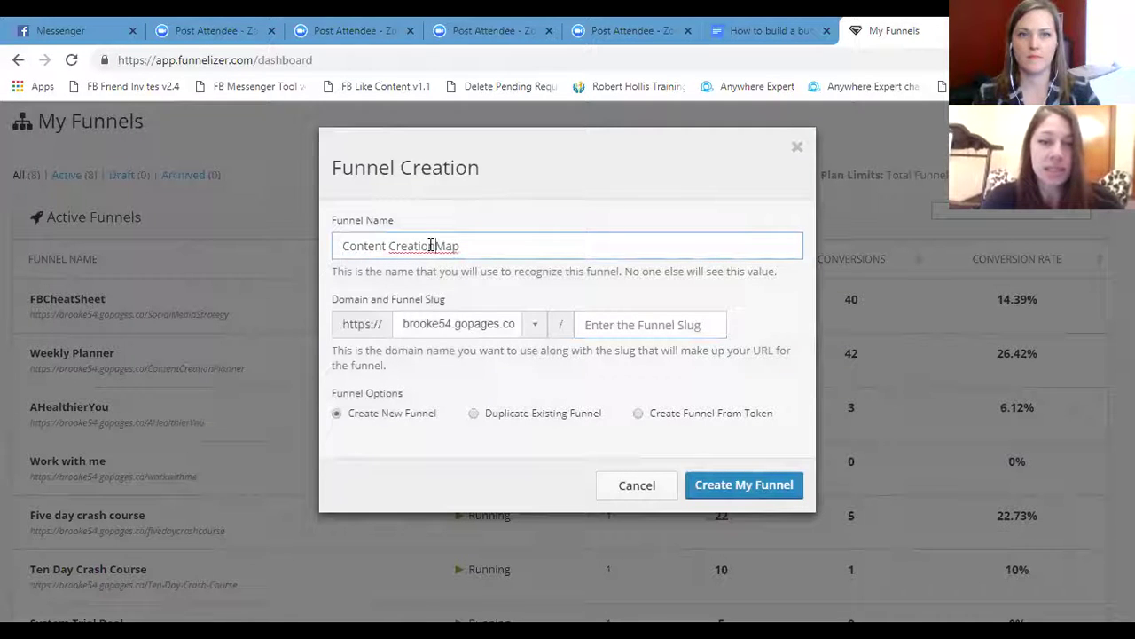
# - Enter "ContentCreationMap" as the slug of the new funnel
pyautogui.click(620, 326)
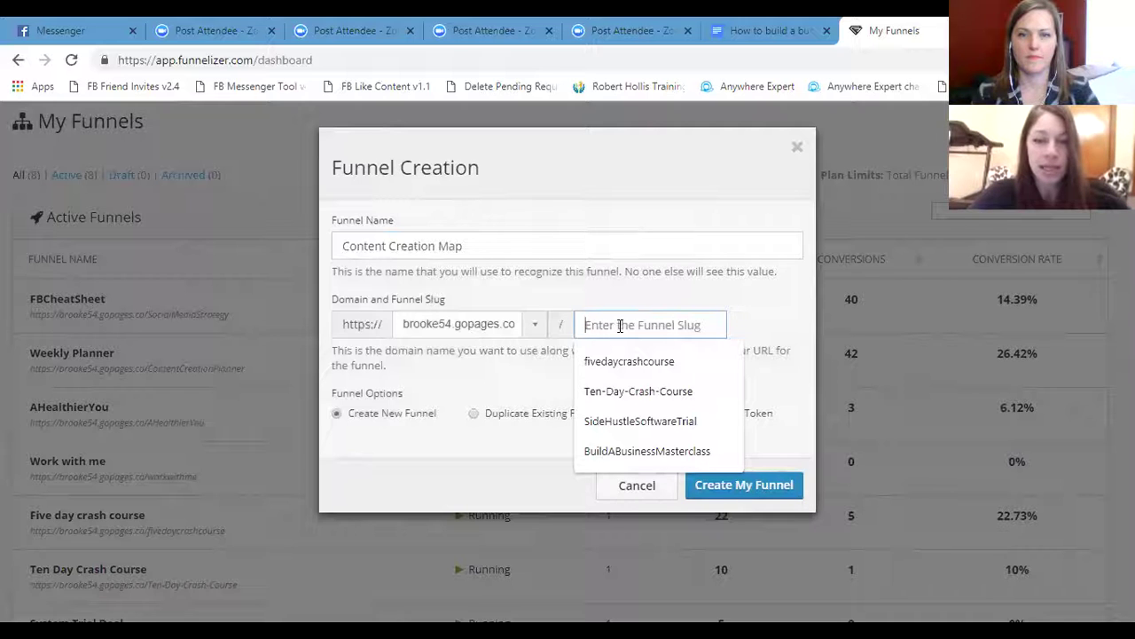
pyautogui.click(620, 326)
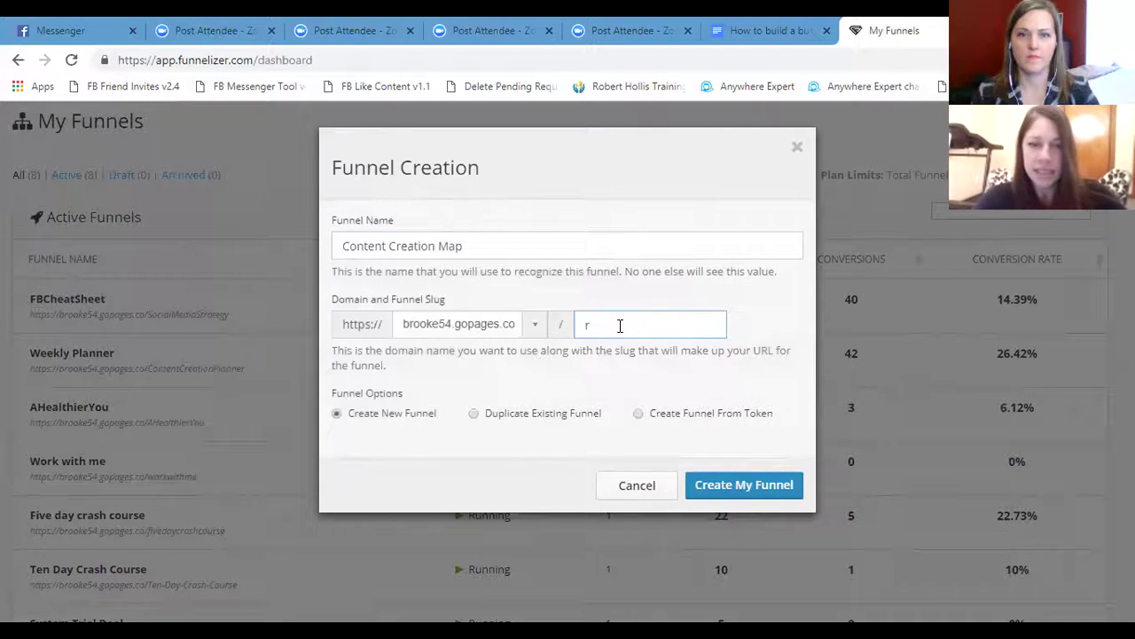
pyautogui.click(620, 325)
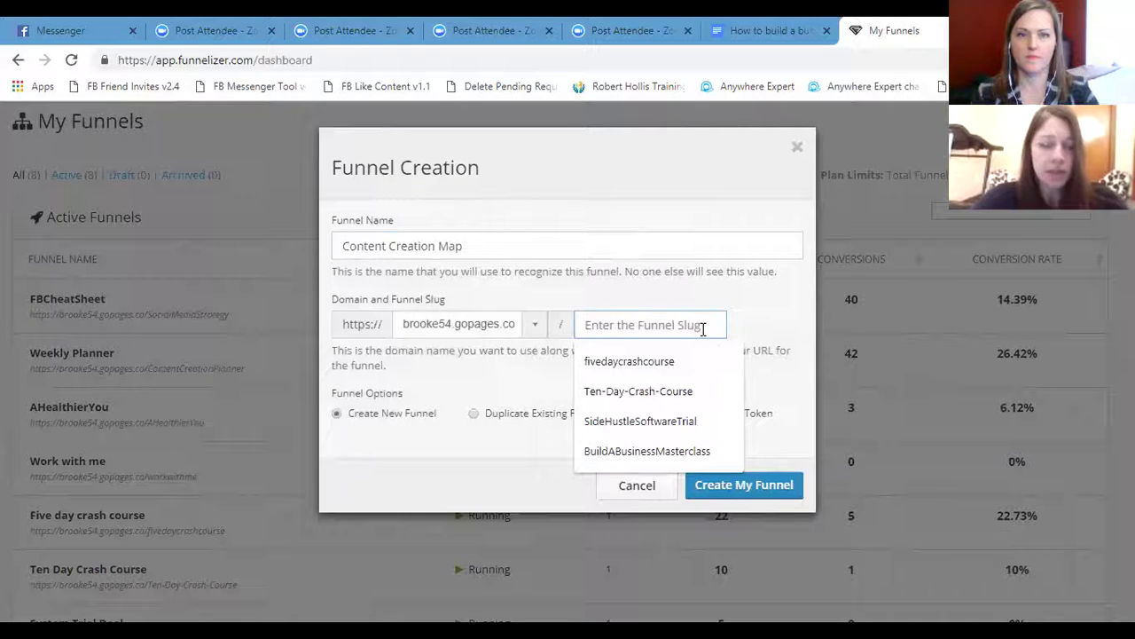
pyautogui.write('C')
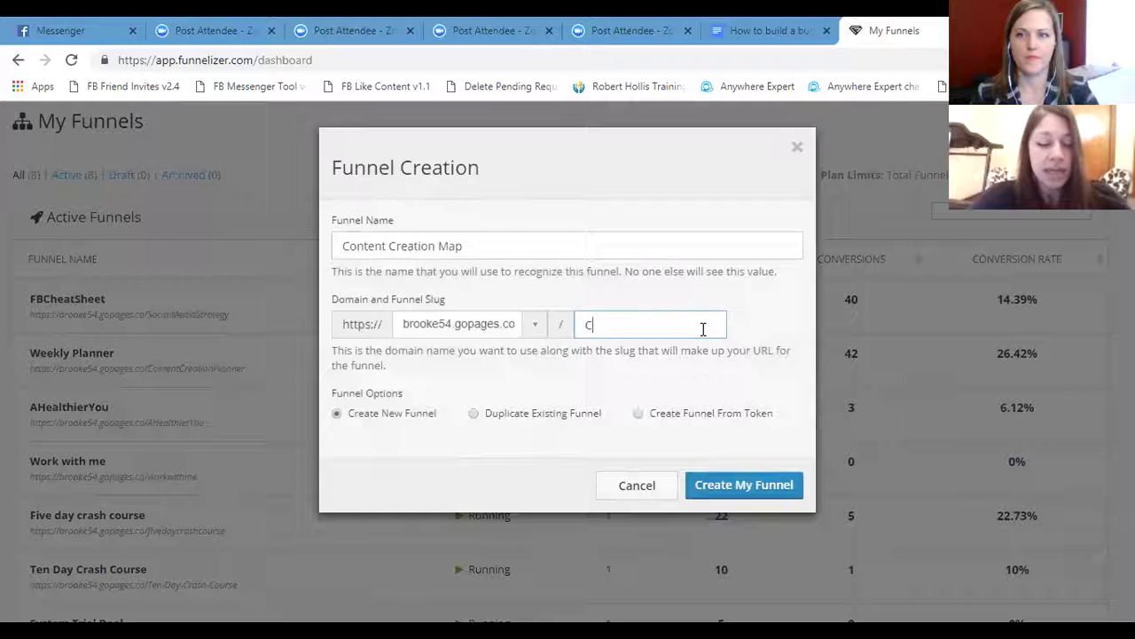
pyautogui.write('onte')
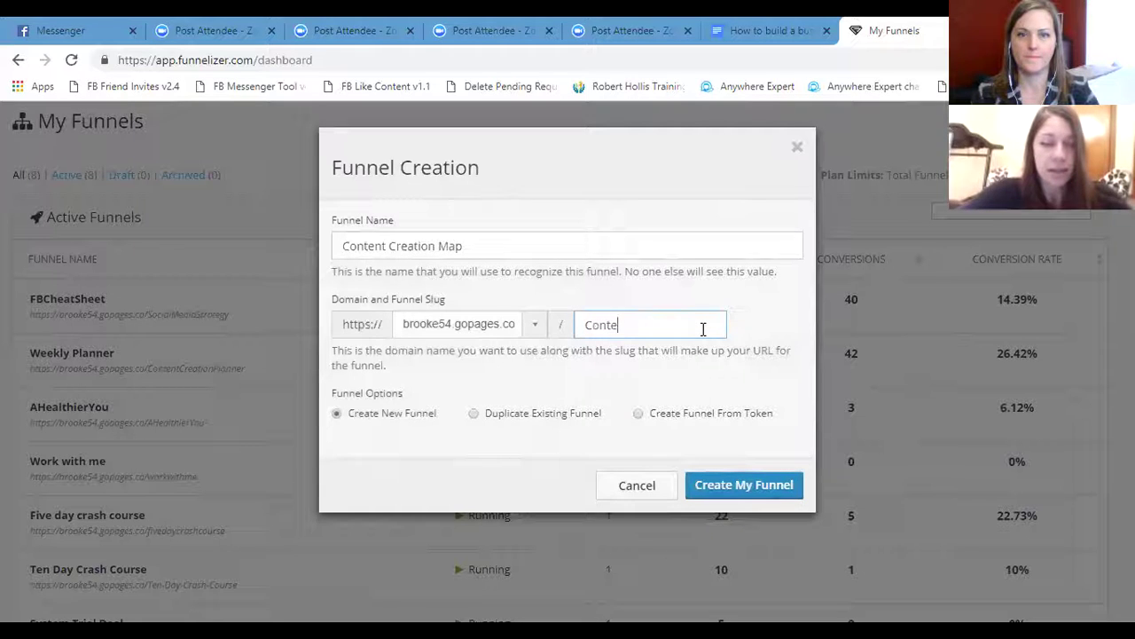
pyautogui.write('ntCreation')
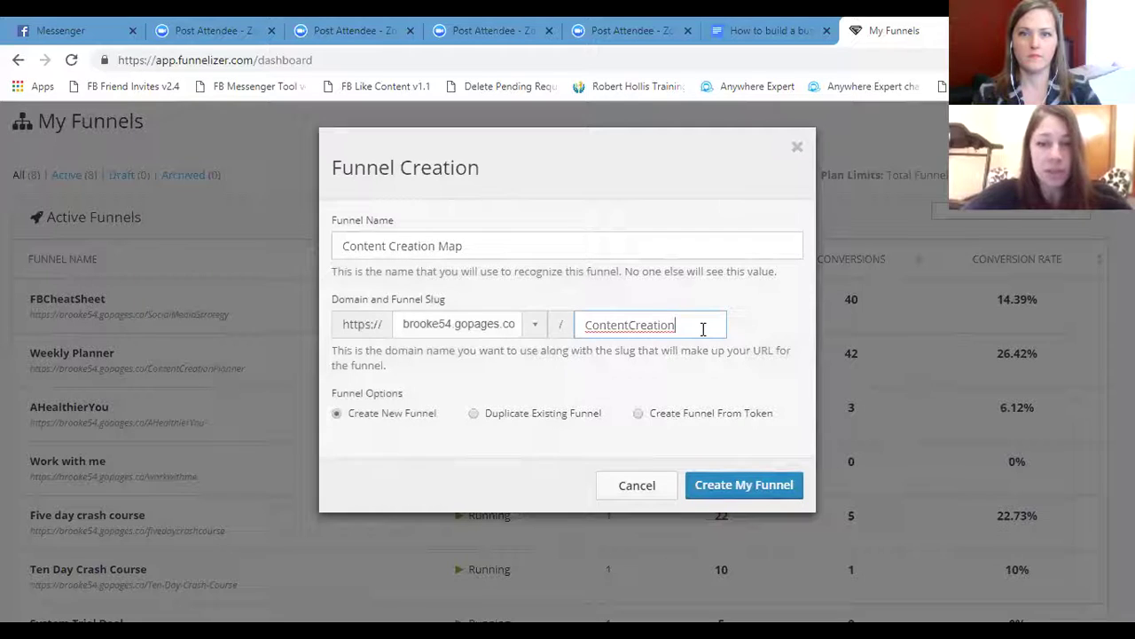
pyautogui.write('Creation')
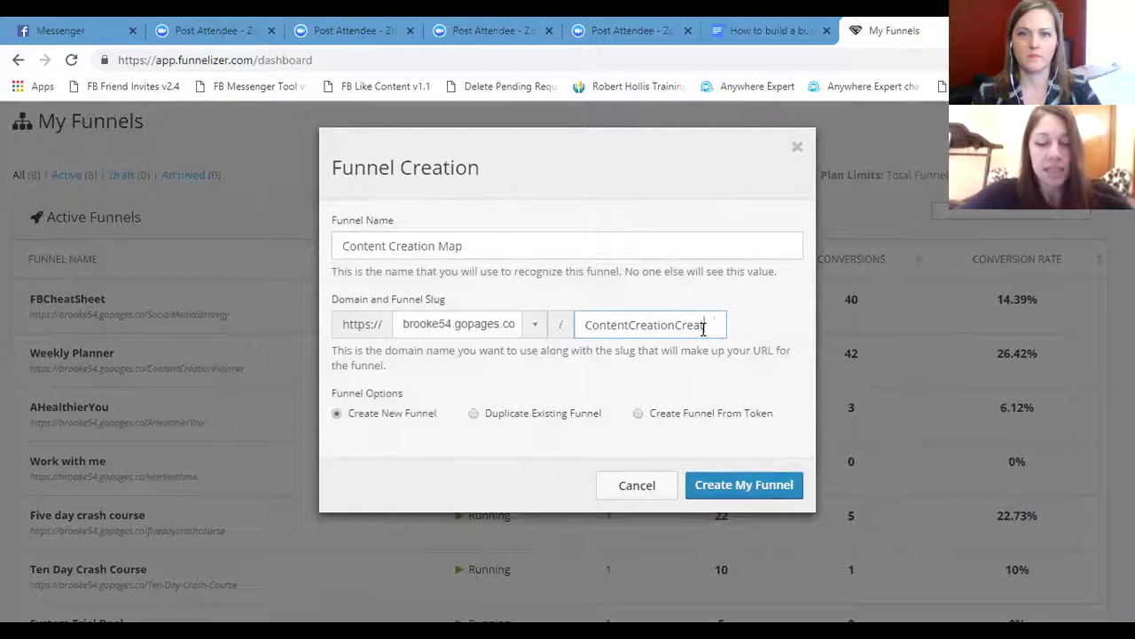
pyautogui.press('BackSpace')
pyautogui.press('BackSpace')
pyautogui.press('BackSpace')
pyautogui.press('BackSpace')
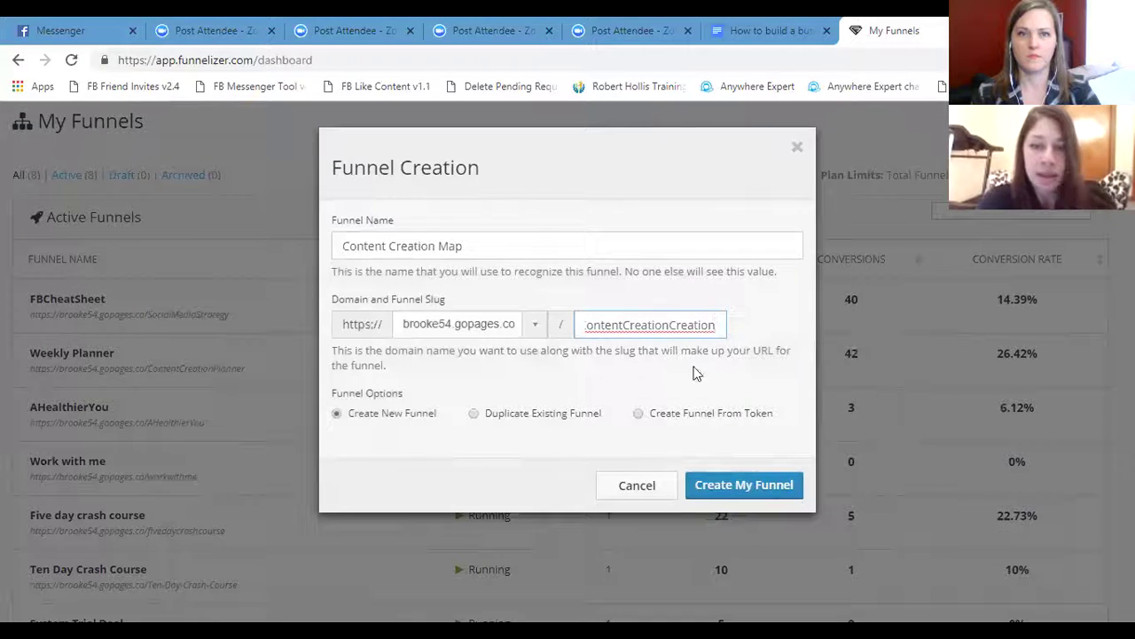
pyautogui.press('BackSpace')
pyautogui.press('BackSpace')
pyautogui.press('BackSpace')
pyautogui.press('BackSpace')
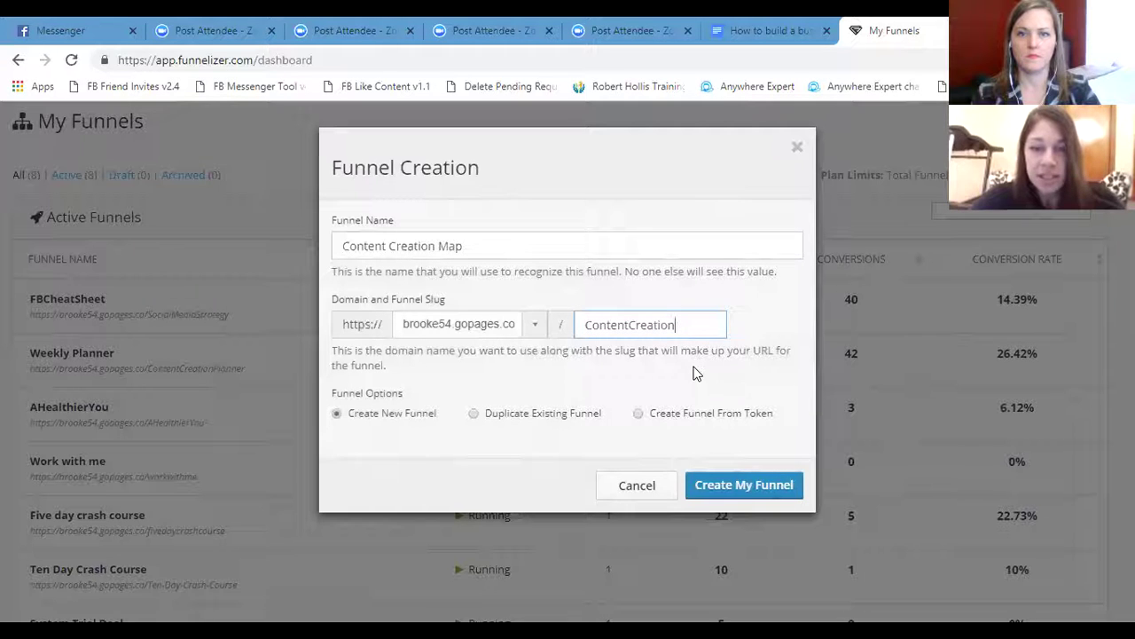
pyautogui.write('M')
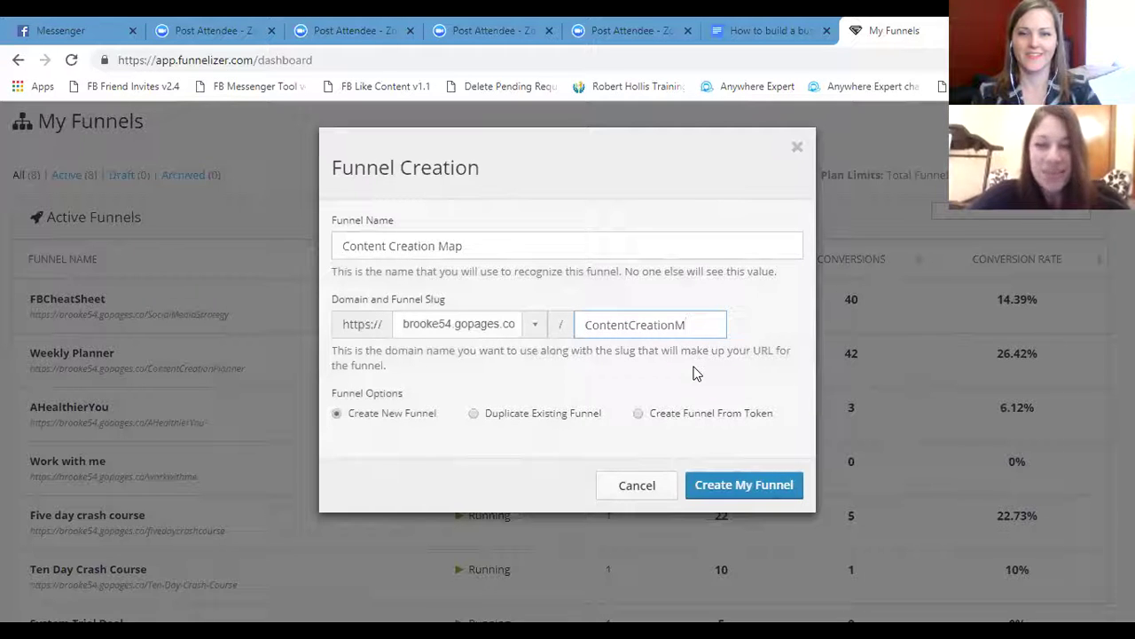
pyautogui.write('ap')
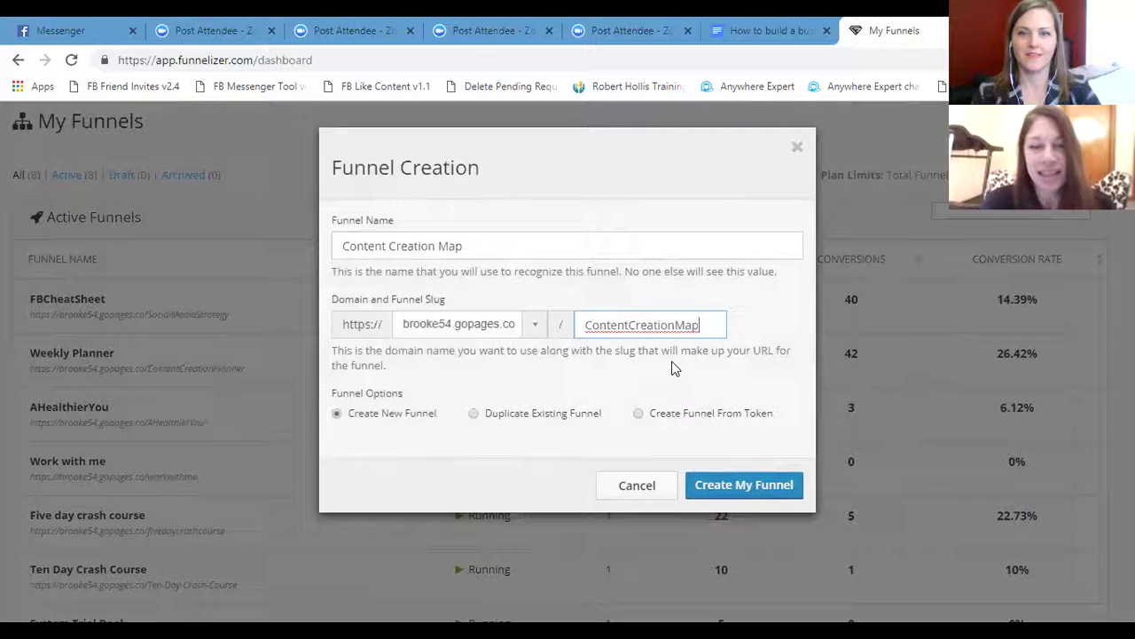
# - Separate the words of the funnel slug with hyphens as "Content-Creation-Map" and create the funnel
pyautogui.click(629, 326)
pyautogui.write('-')
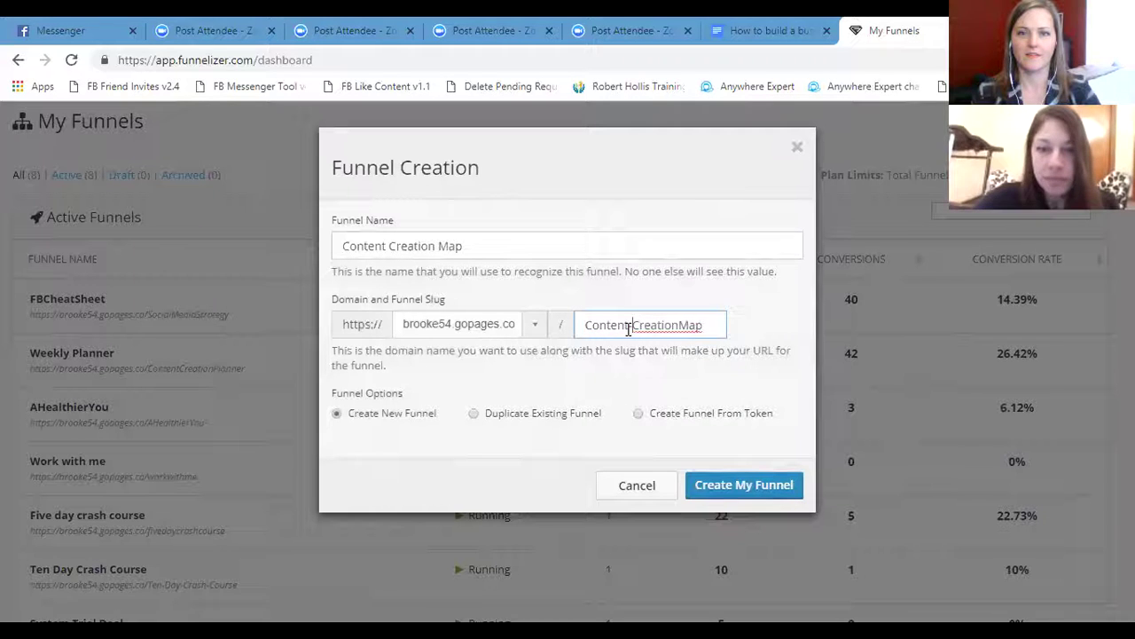
pyautogui.click(676, 325)
pyautogui.write('-')
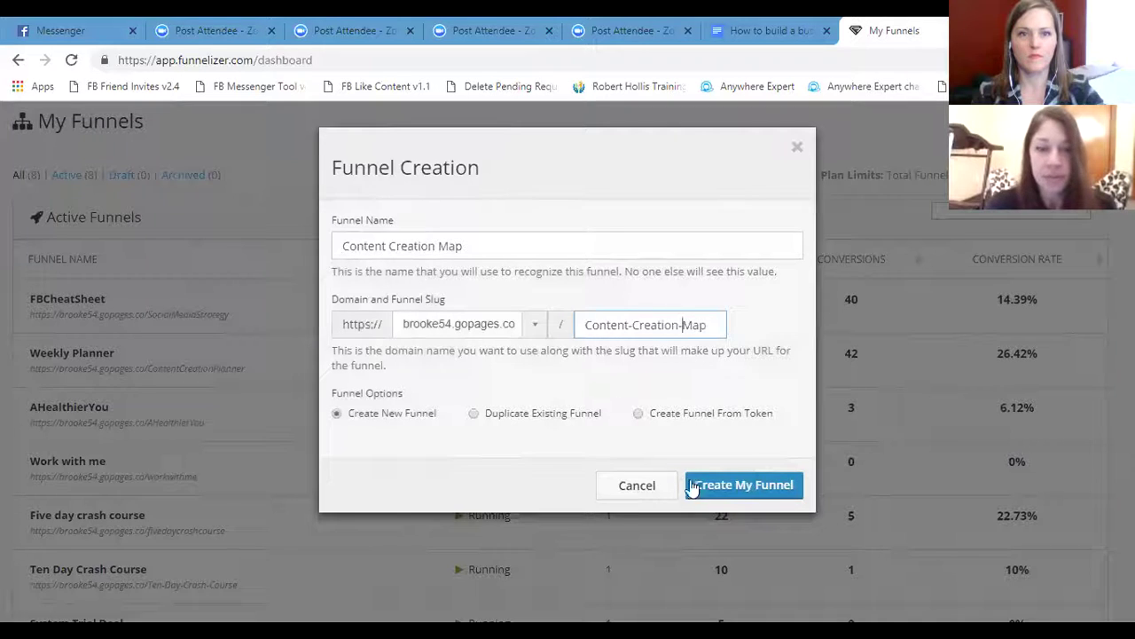
pyautogui.click(723, 487)
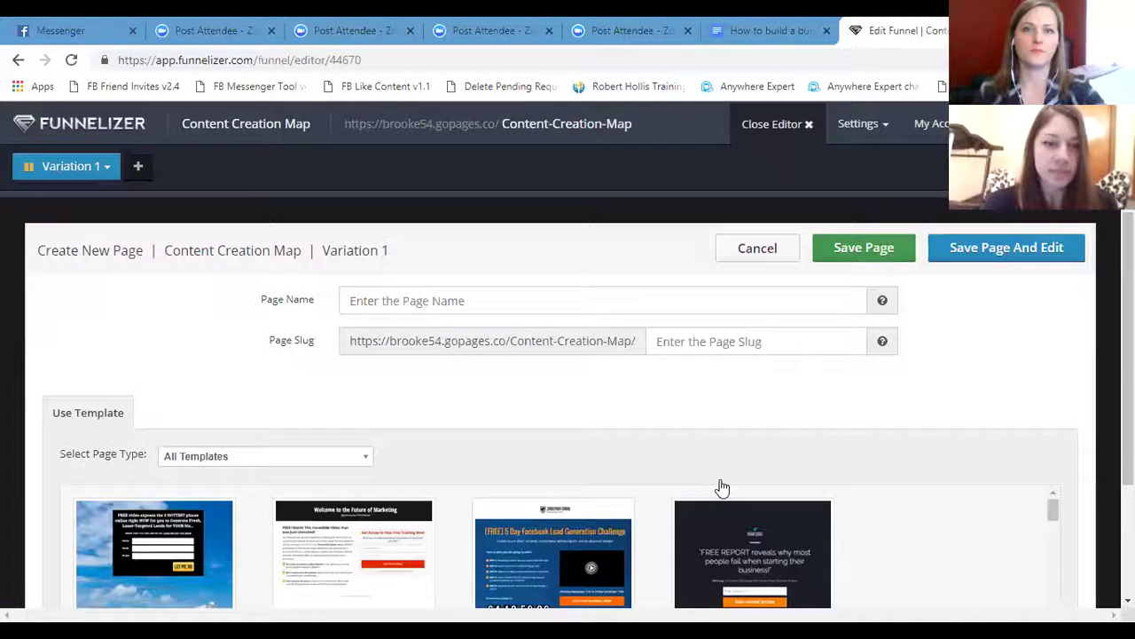
# - Name the new page "Content Creation Map" and set its page slug to "Content-Creation-Map"
pyautogui.click(577, 310)
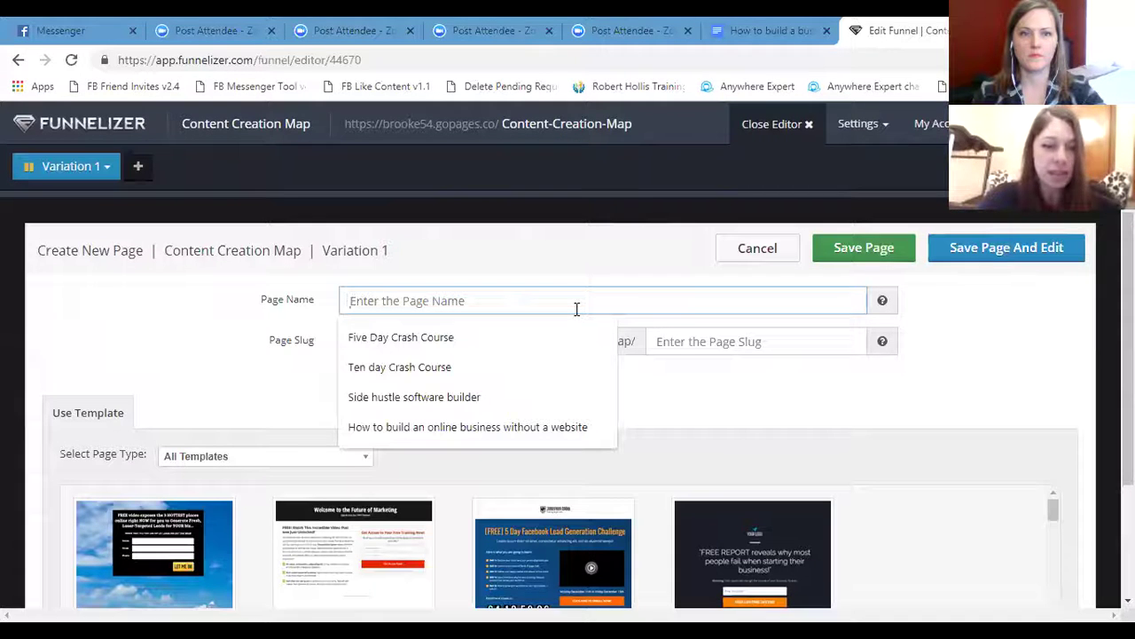
pyautogui.write('Content Creation Map')
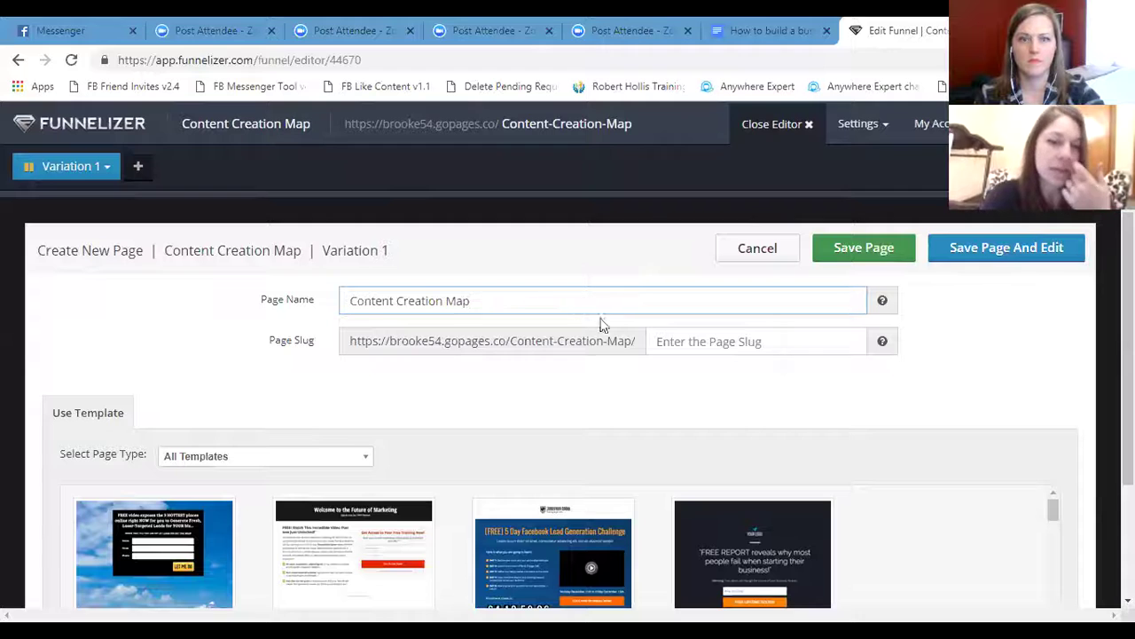
pyautogui.click(702, 341)
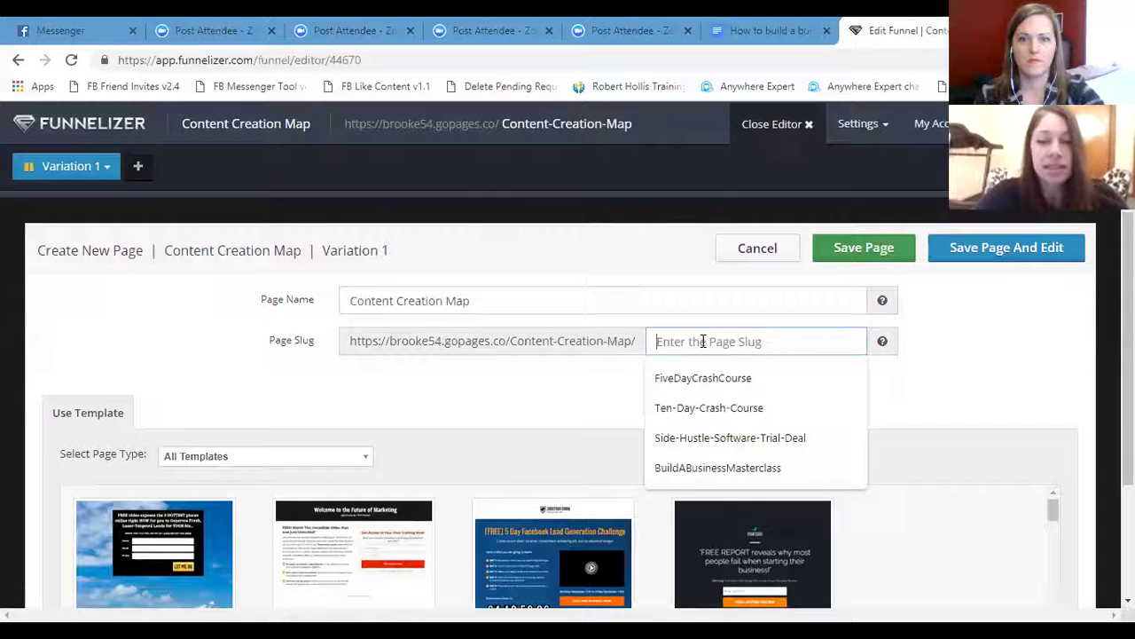
pyautogui.write('Content')
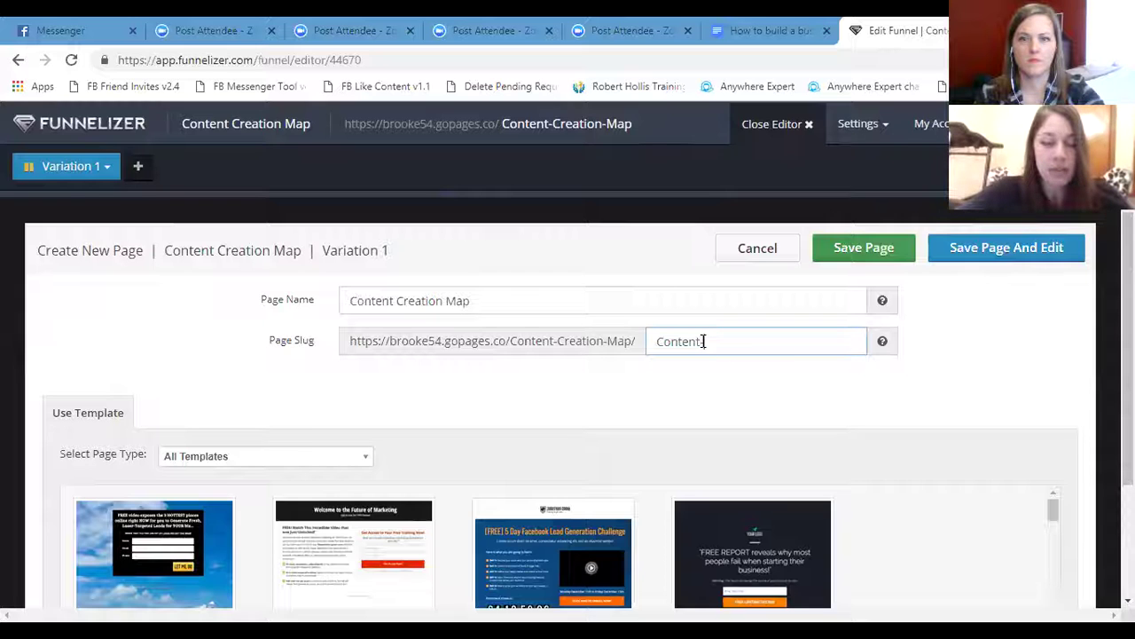
pyautogui.write(' Creation')
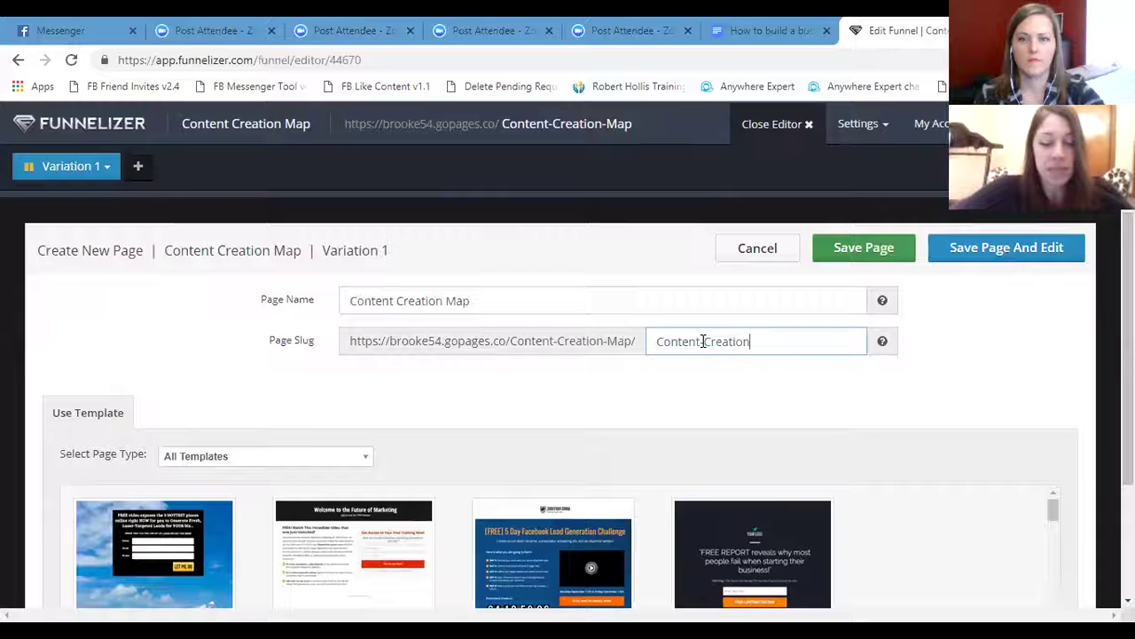
pyautogui.write('-Map')
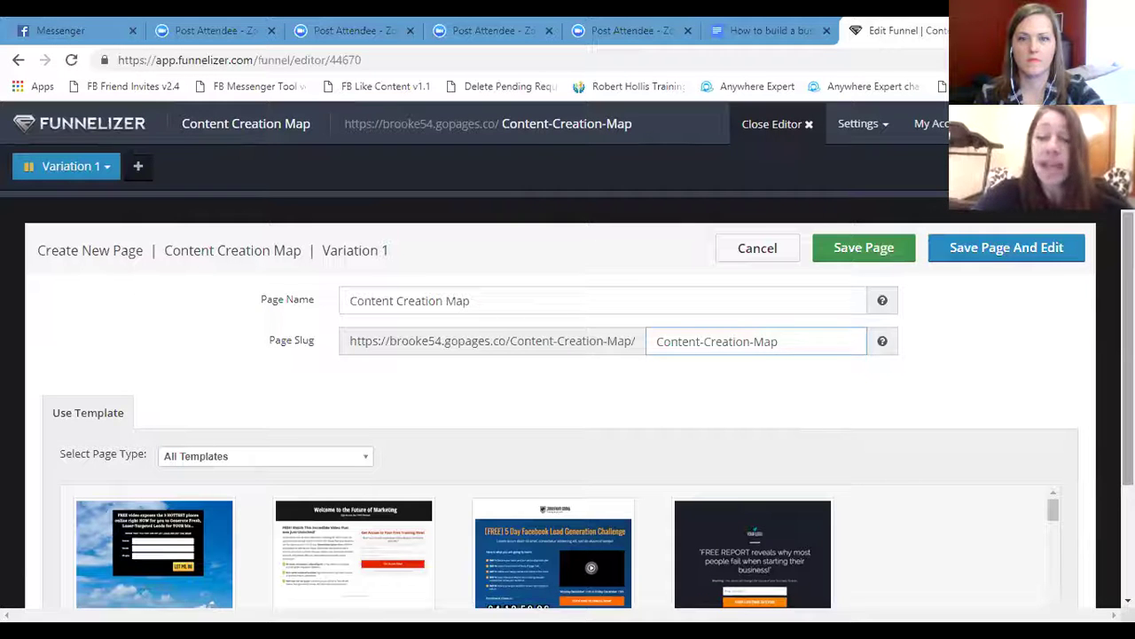
# - Browse the optin and sales page templates and choose the Giveaway Optin Popup template for the page
pyautogui.scroll(-1, 1128, 355)
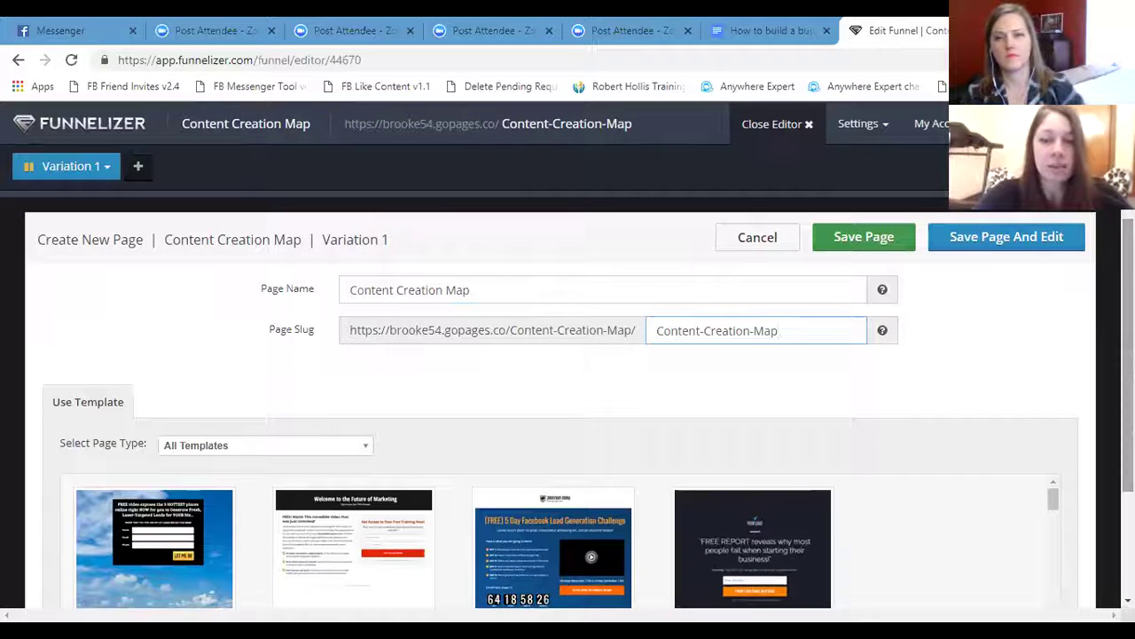
pyautogui.scroll(-1, 1128, 355)
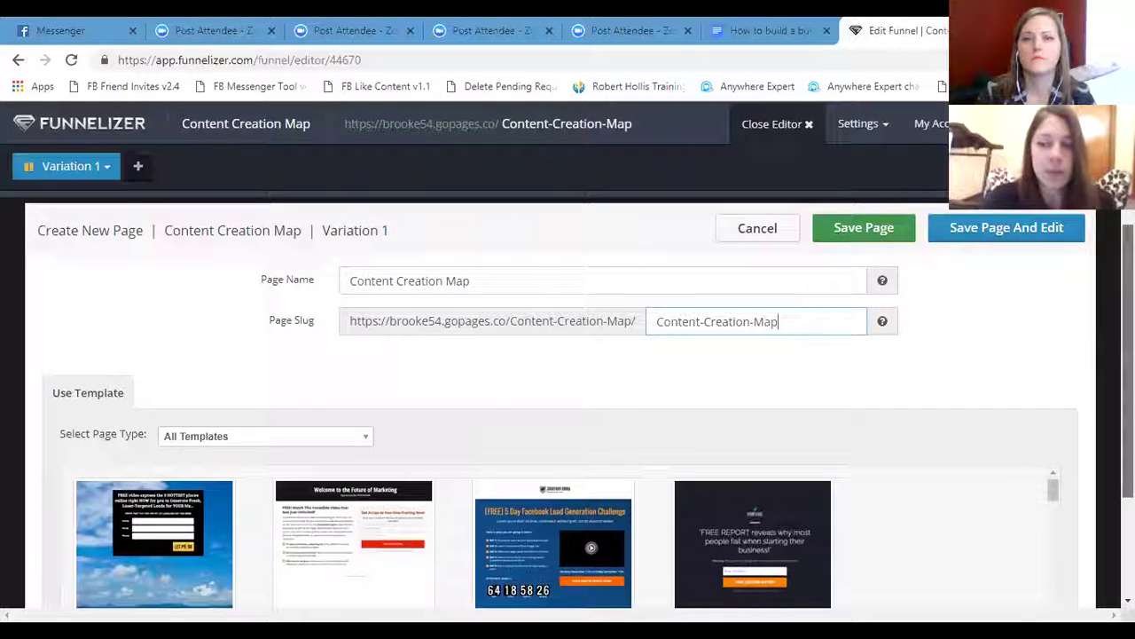
pyautogui.scroll(-3, 1128, 354)
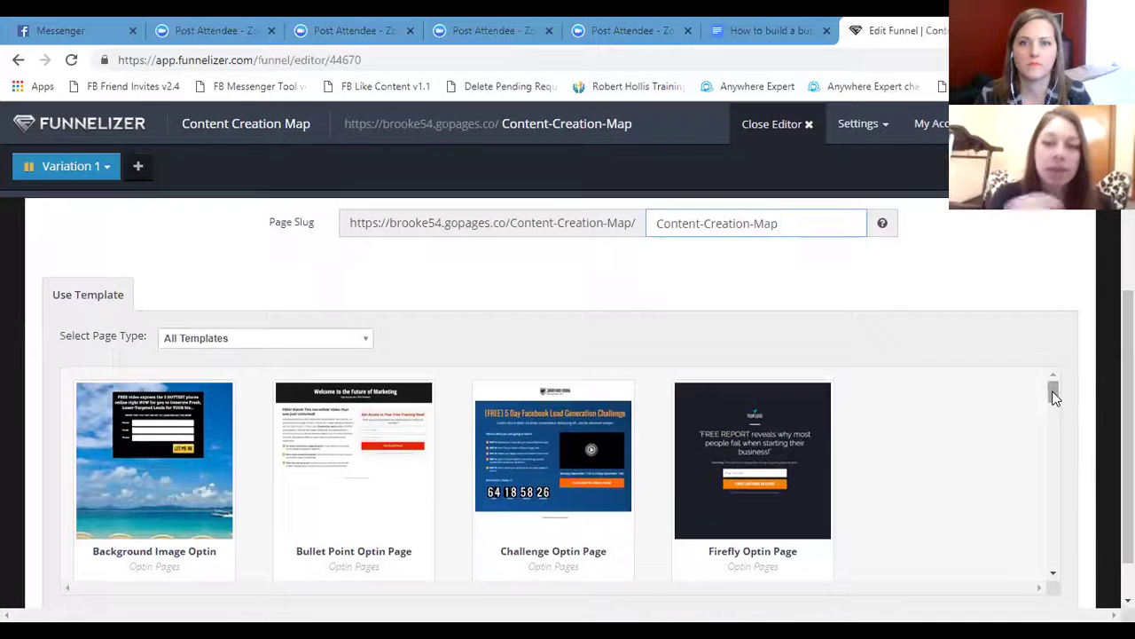
pyautogui.moveTo(1054, 397); pyautogui.dragTo(1069, 459)
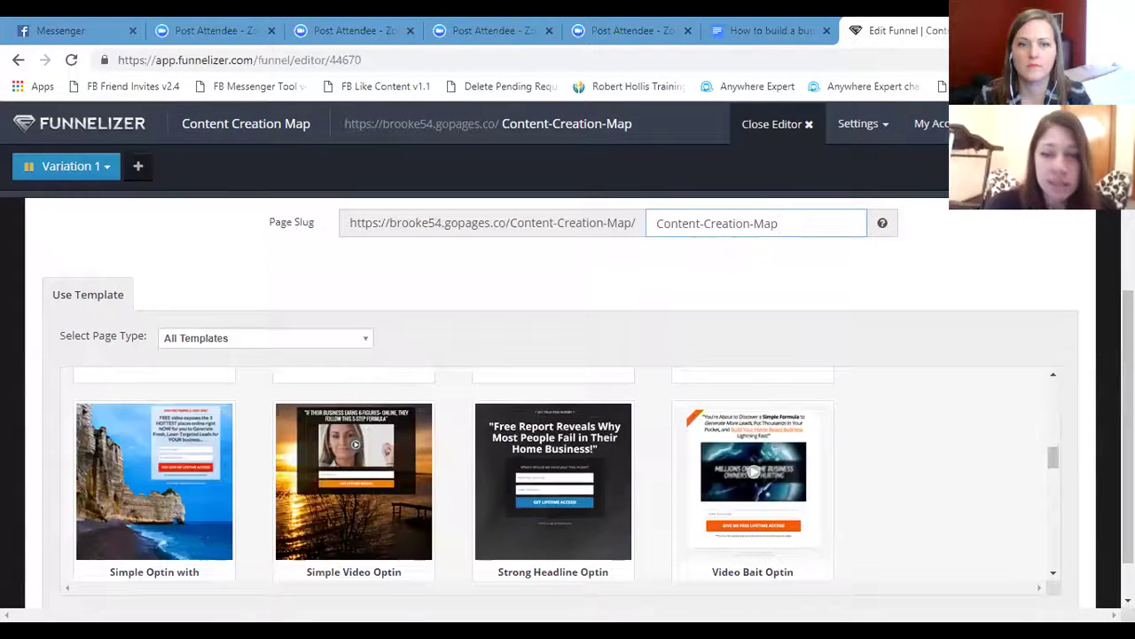
pyautogui.moveTo(1053, 458); pyautogui.dragTo(1057, 509)
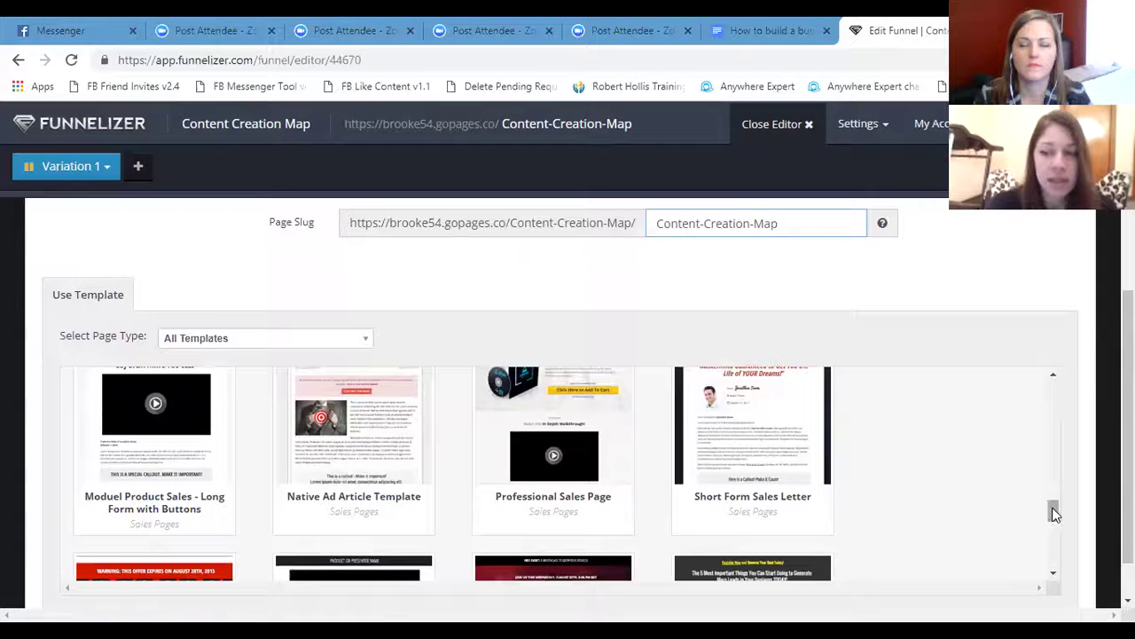
pyautogui.moveTo(1055, 505); pyautogui.dragTo(1056, 412)
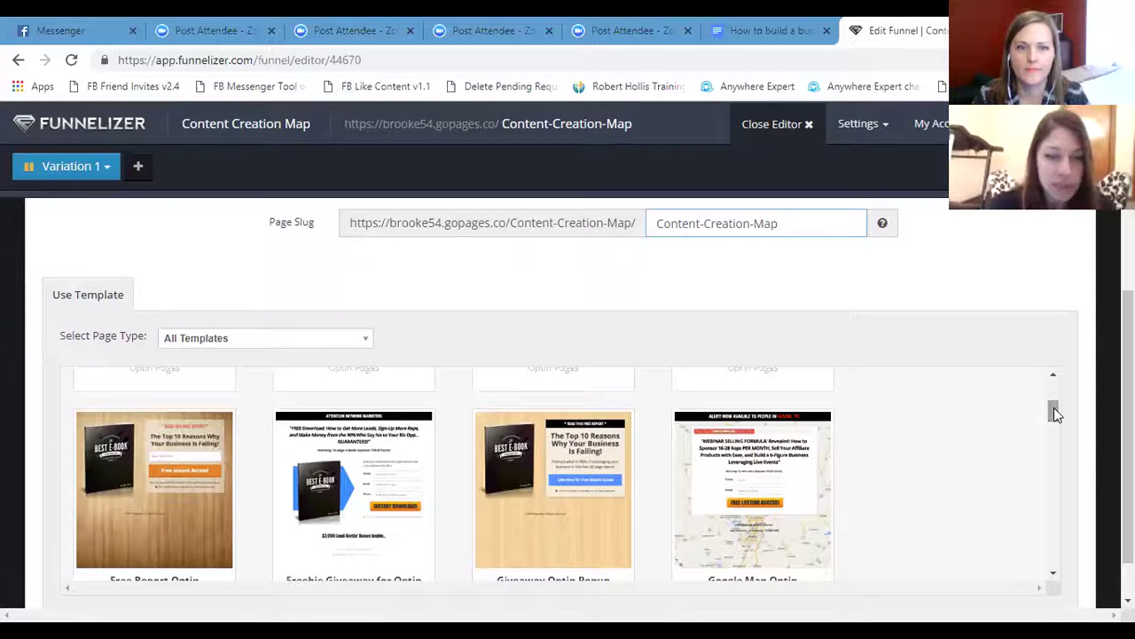
pyautogui.moveTo(545, 514)
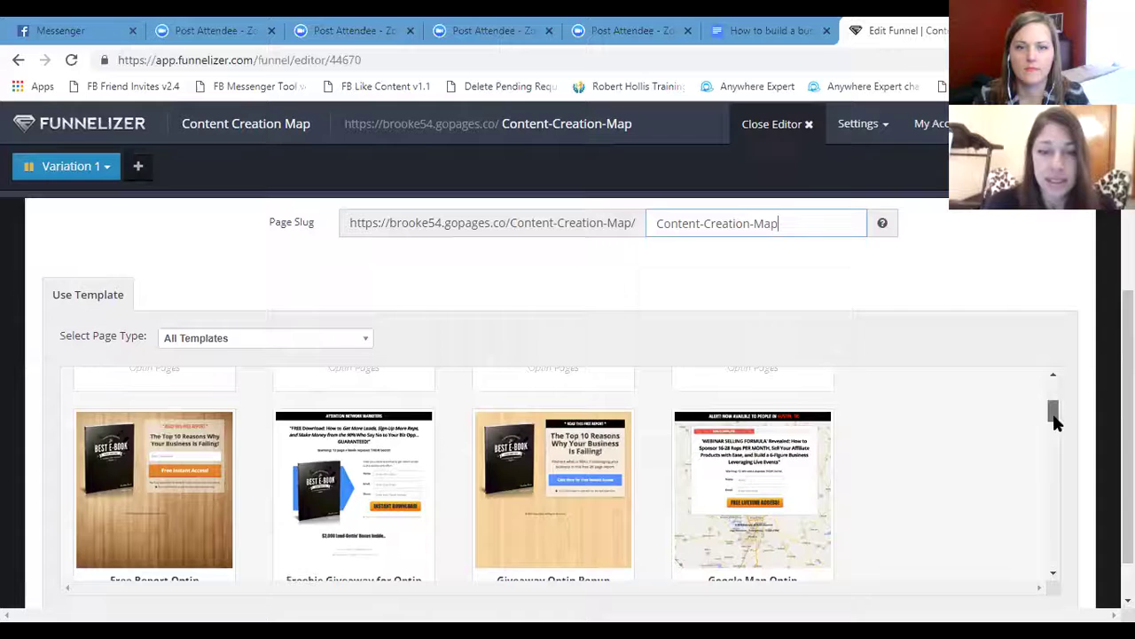
pyautogui.moveTo(1054, 414); pyautogui.dragTo(1053, 422)
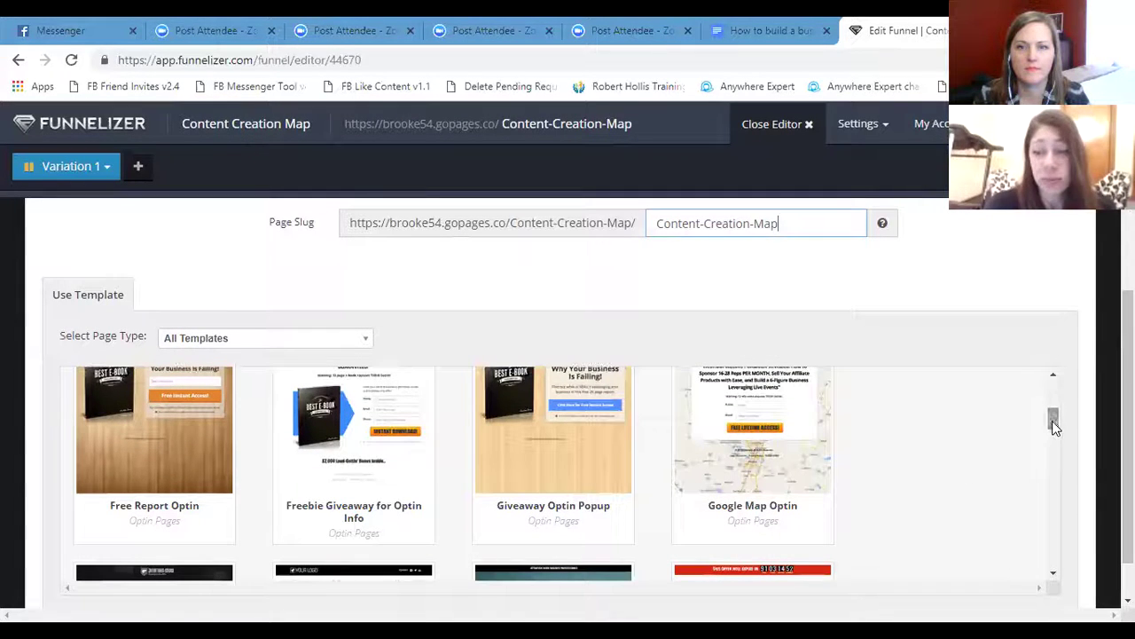
pyautogui.moveTo(1054, 424); pyautogui.dragTo(1056, 418)
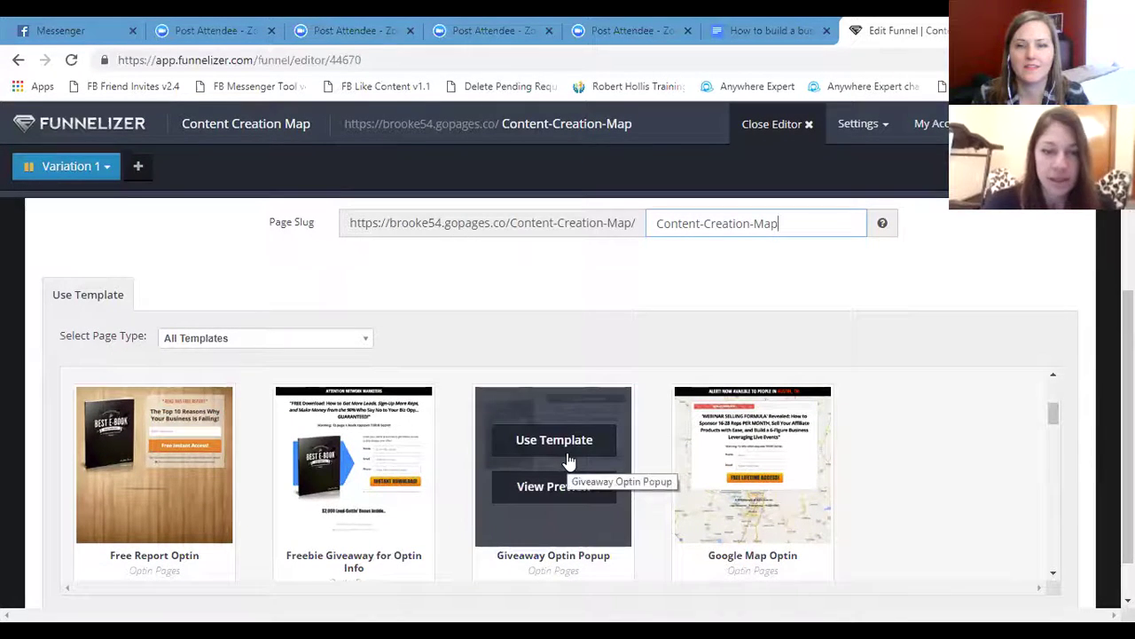
pyautogui.click(568, 455)
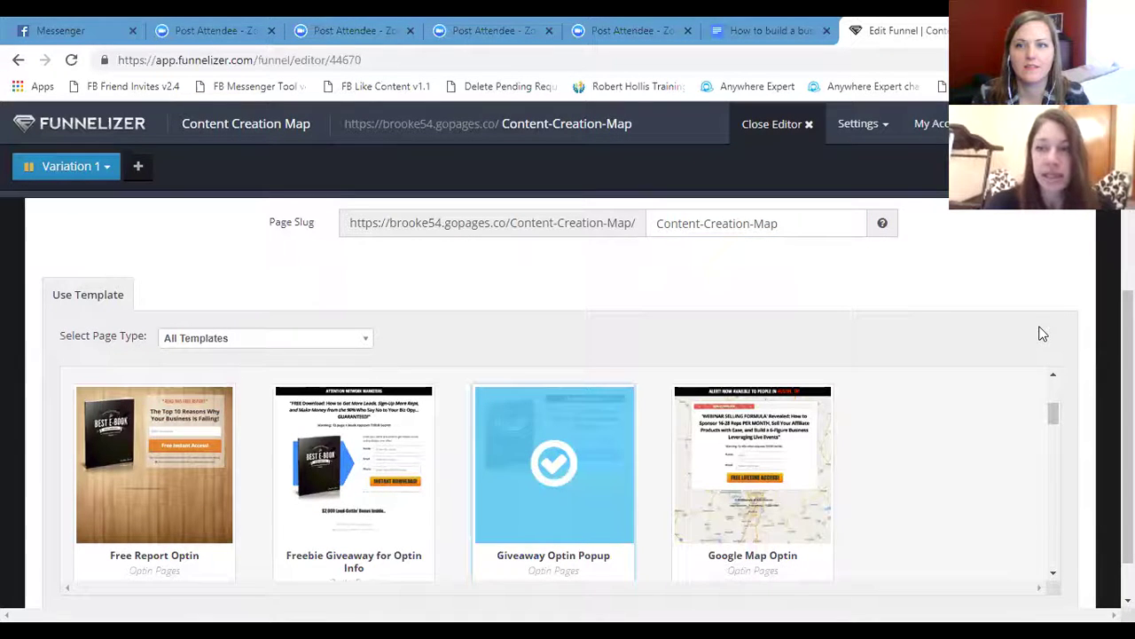
# - Save the new page and open it for editing
pyautogui.moveTo(1055, 406); pyautogui.dragTo(1053, 397)
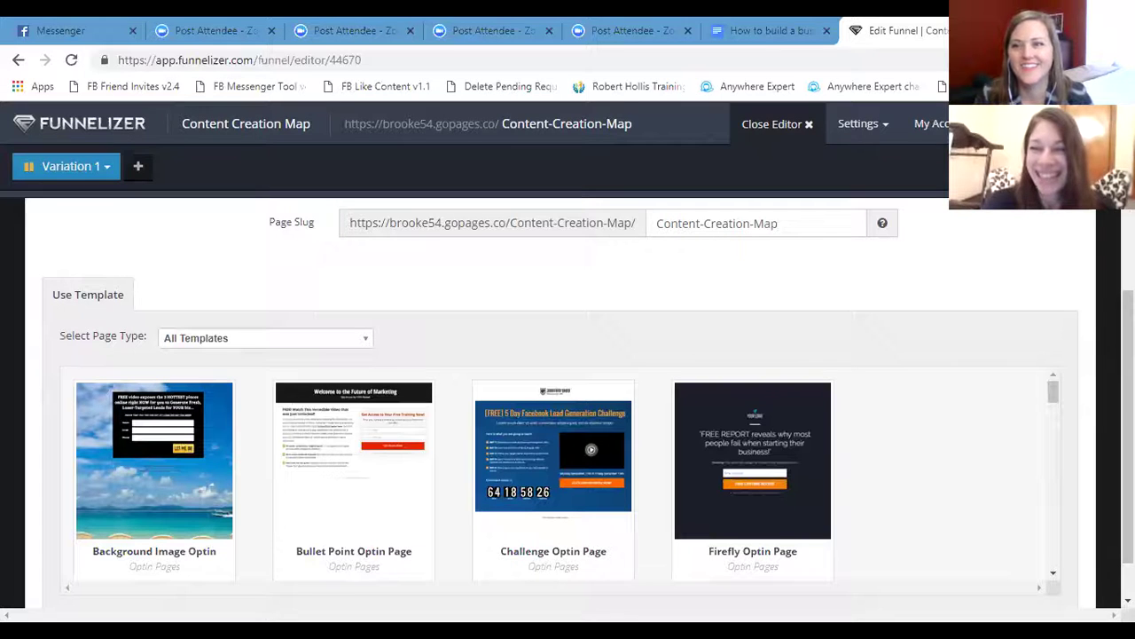
pyautogui.scroll(2, 856, 268)
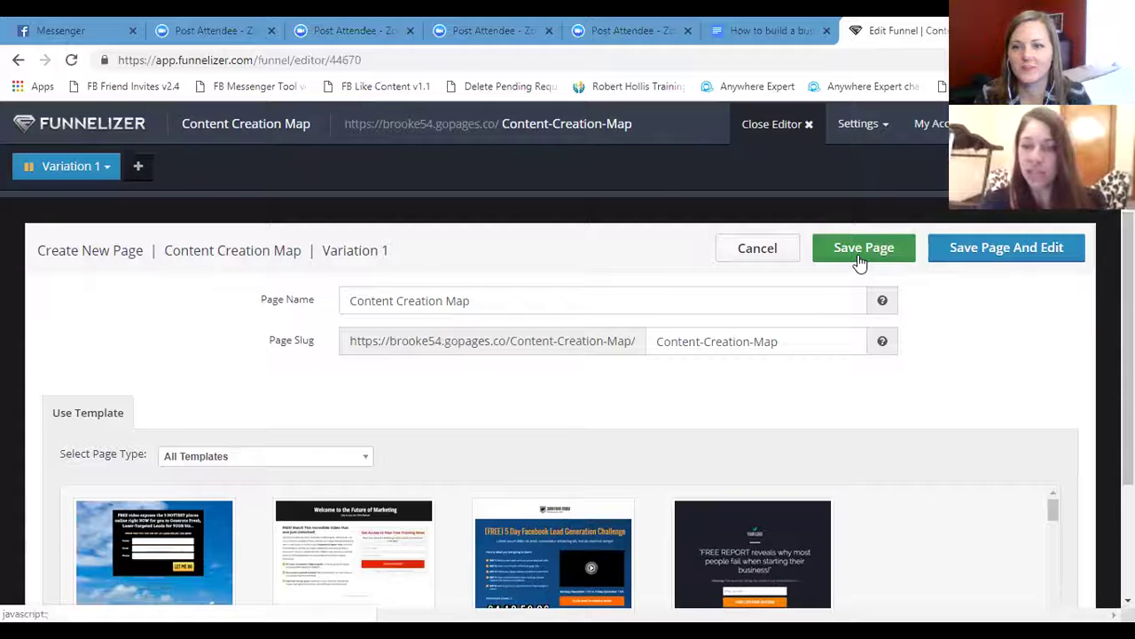
pyautogui.click(1011, 249)
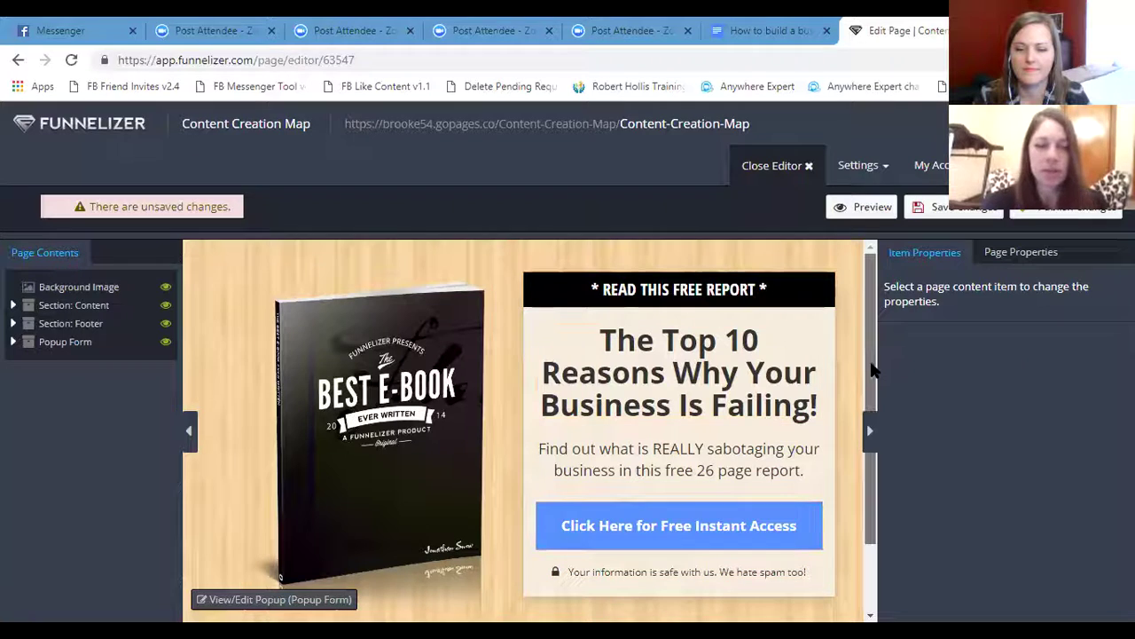
# - Select the e-book product image and expand the Content, Footer and Popup Form sections to examine the page's structure
pyautogui.scroll(-1, 871, 365)
pyautogui.scroll(-2, 867, 423)
pyautogui.scroll(1, 873, 384)
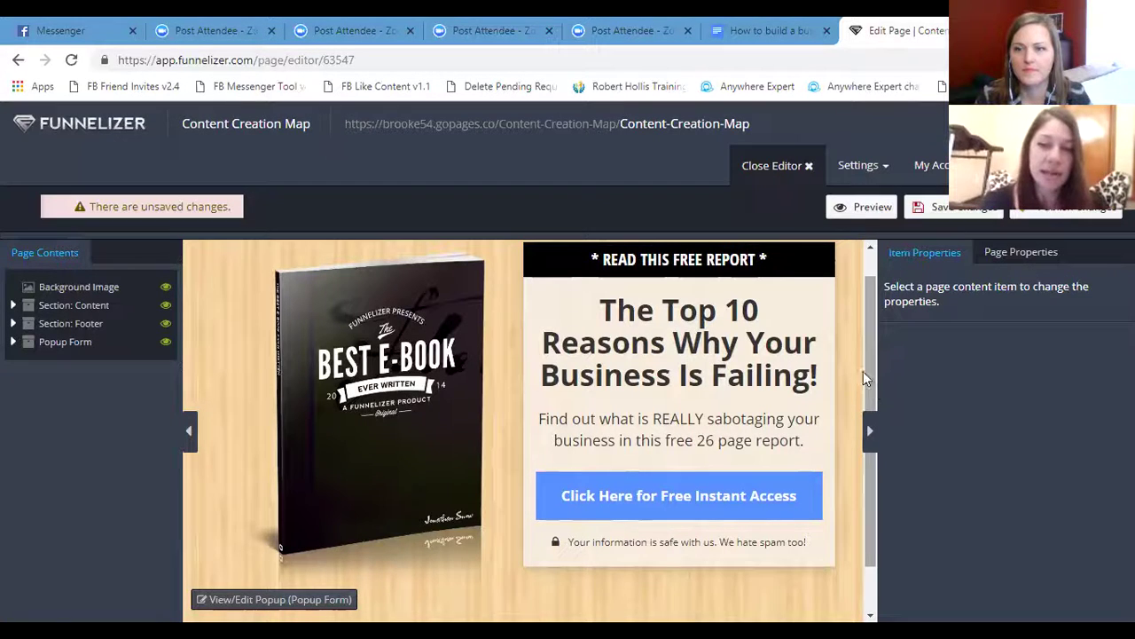
pyautogui.click(371, 394)
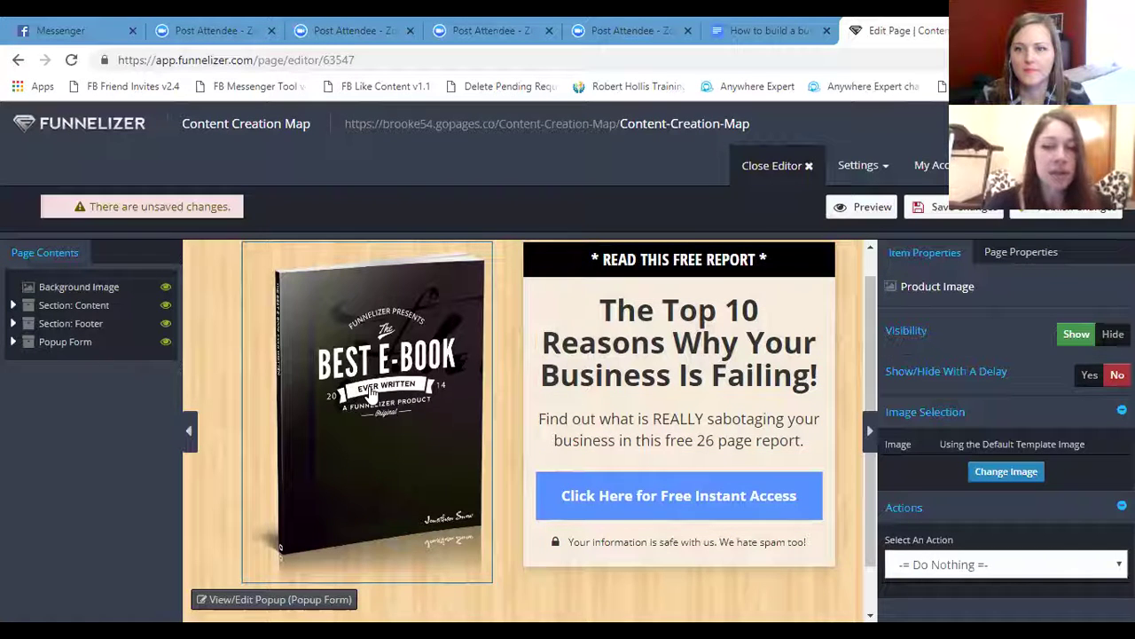
pyautogui.click(14, 305)
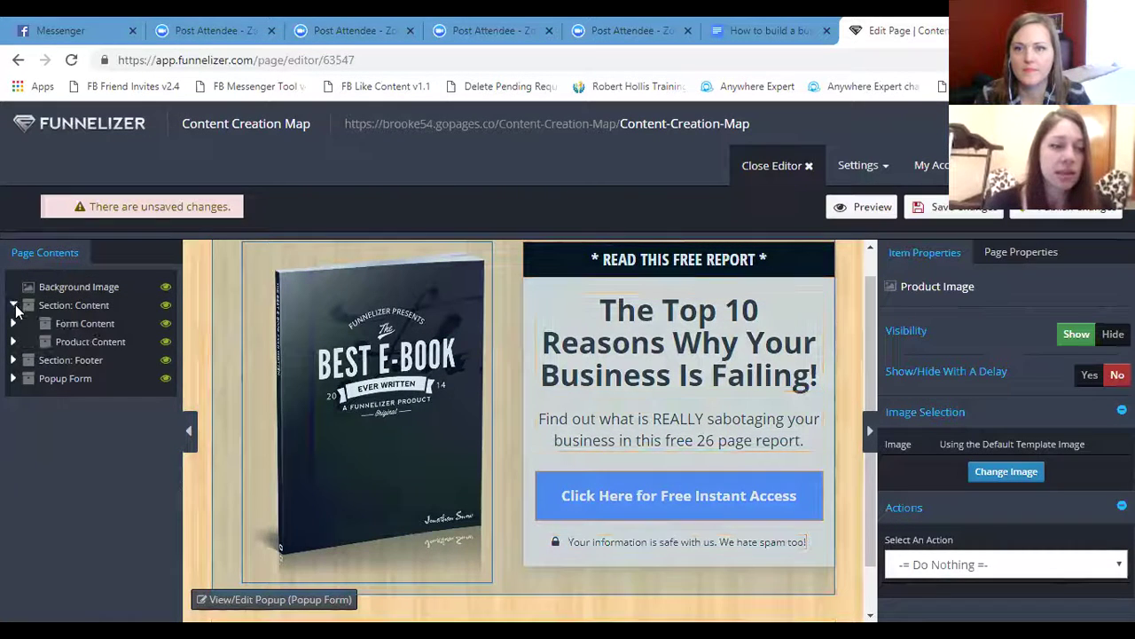
pyautogui.click(12, 360)
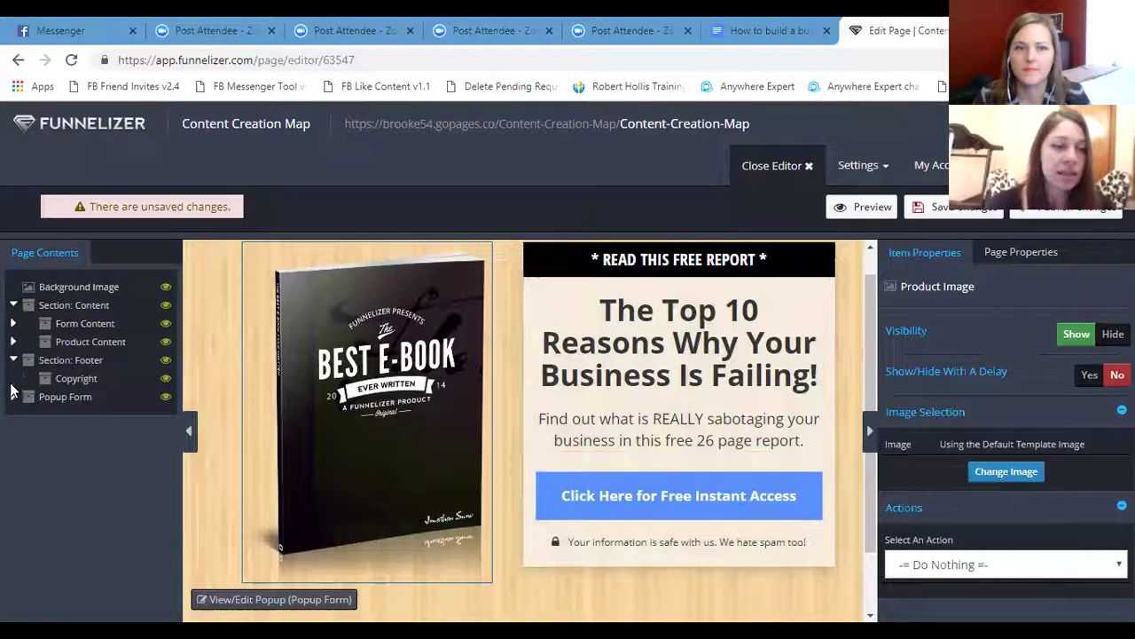
pyautogui.click(12, 396)
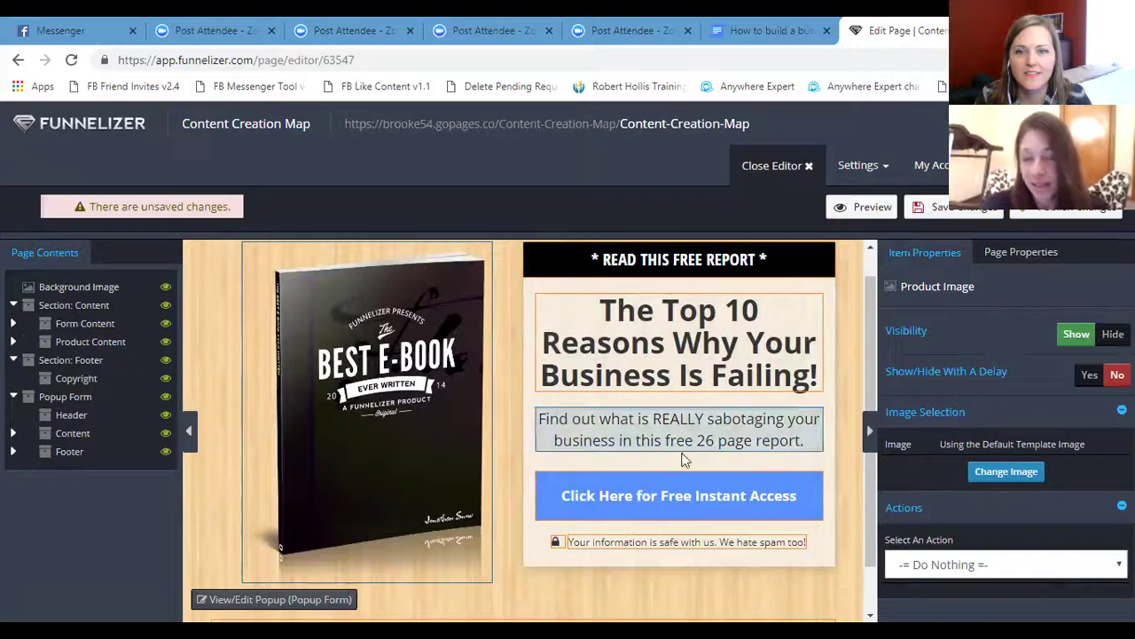
# - Replace the e-book product image with the "me2" photo from the image library and save the page changes
pyautogui.click(1000, 471)
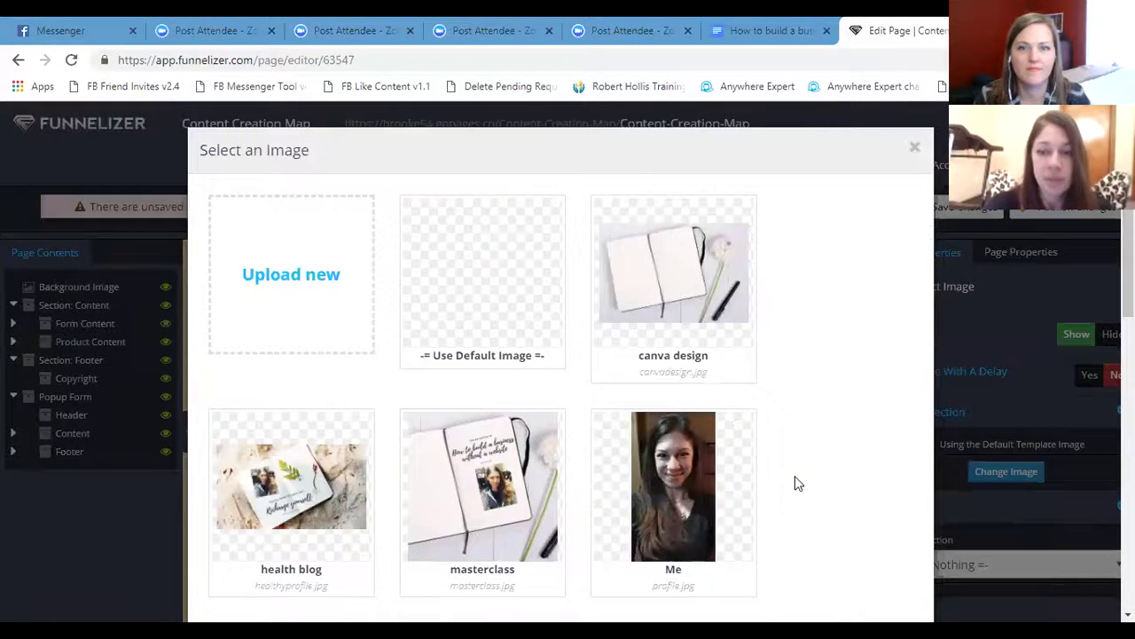
pyautogui.scroll(-1, 561, 373)
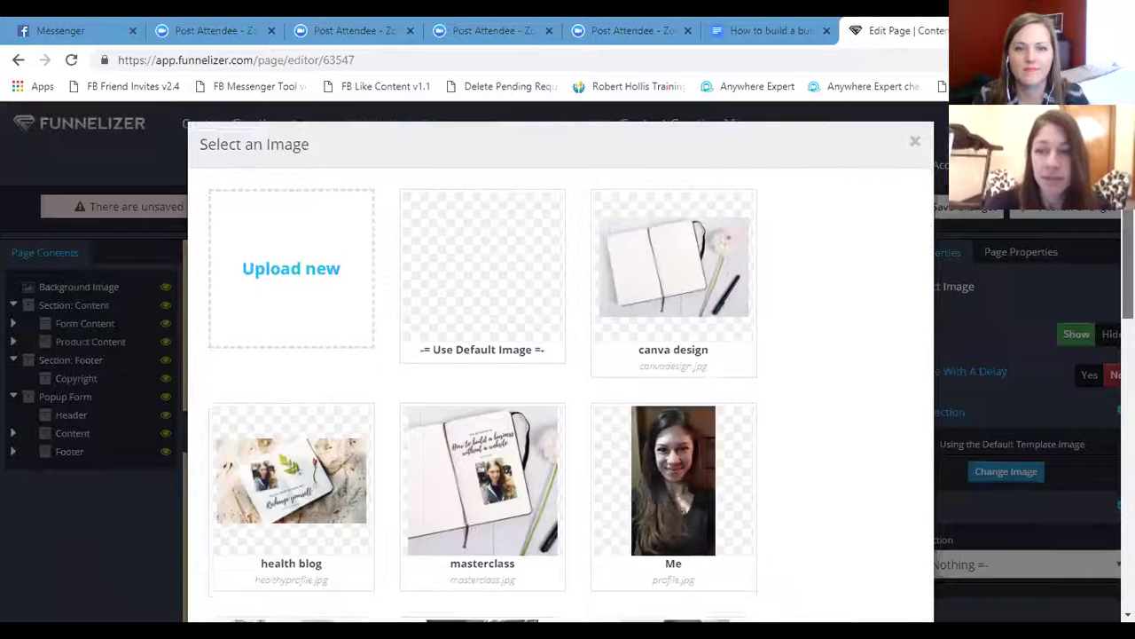
pyautogui.scroll(-1, 421, 404)
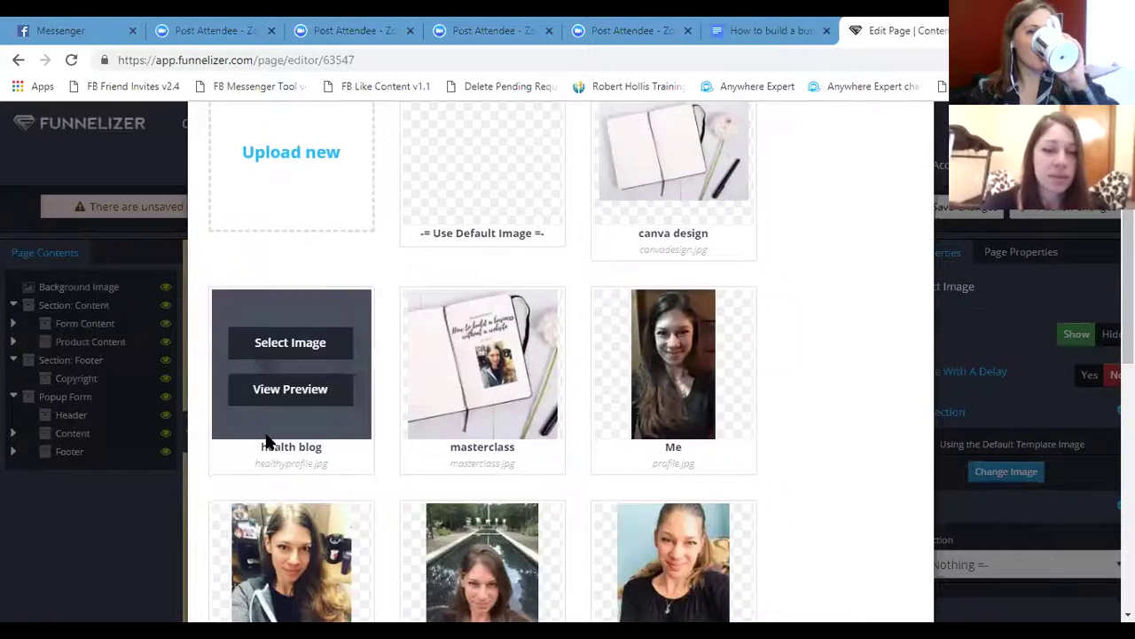
pyautogui.moveTo(426, 460)
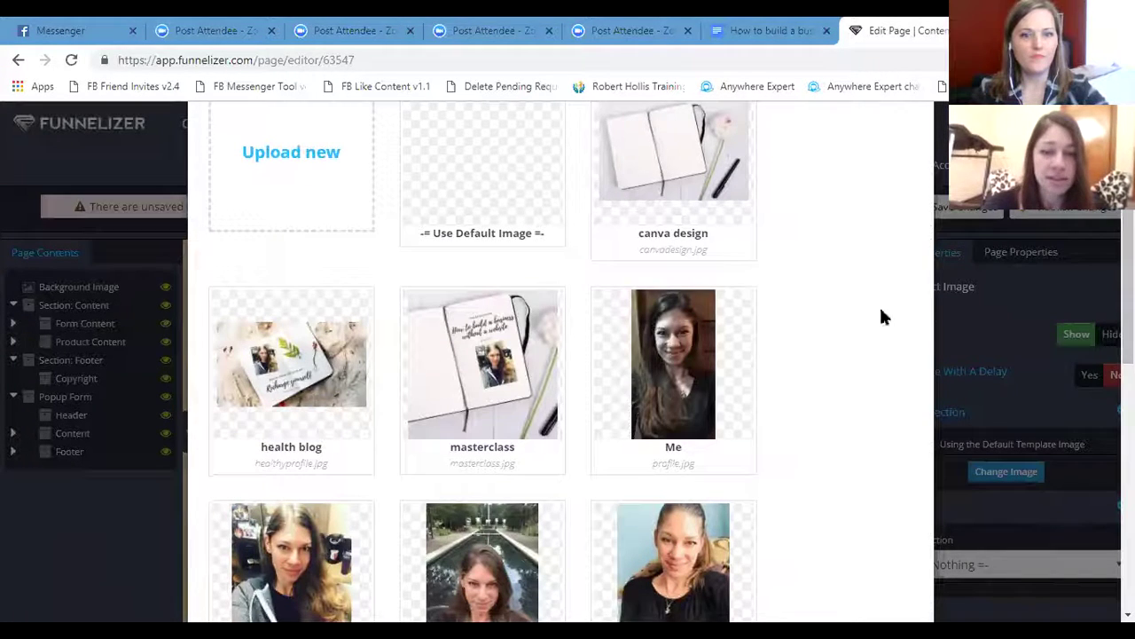
pyautogui.scroll(-2, 568, 354)
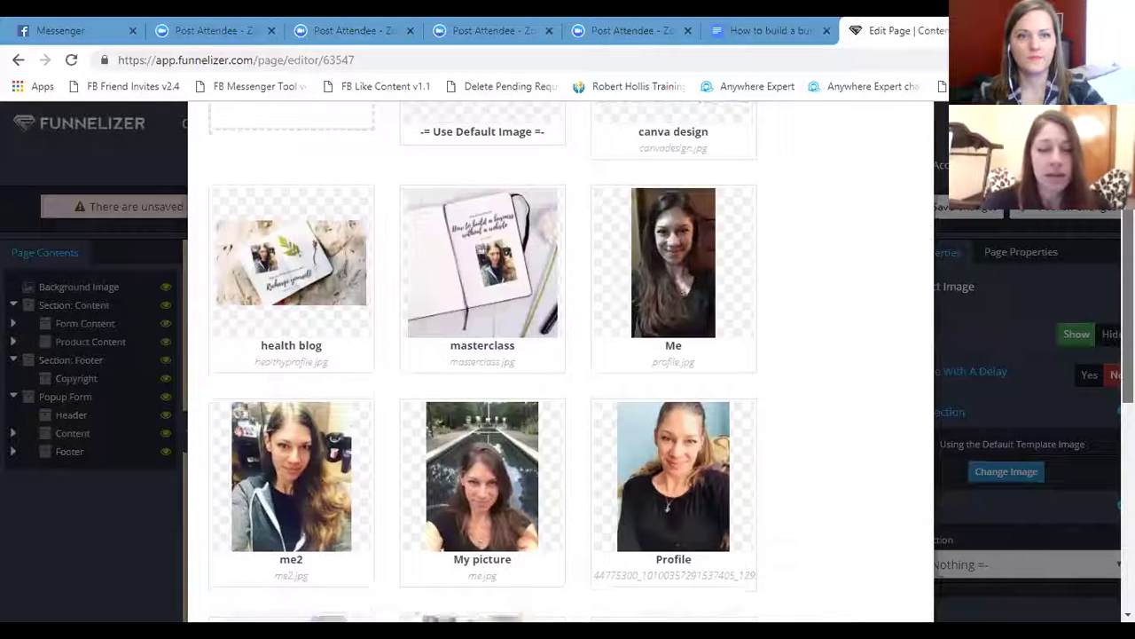
pyautogui.scroll(-1, 567, 355)
pyautogui.scroll(-4, 568, 355)
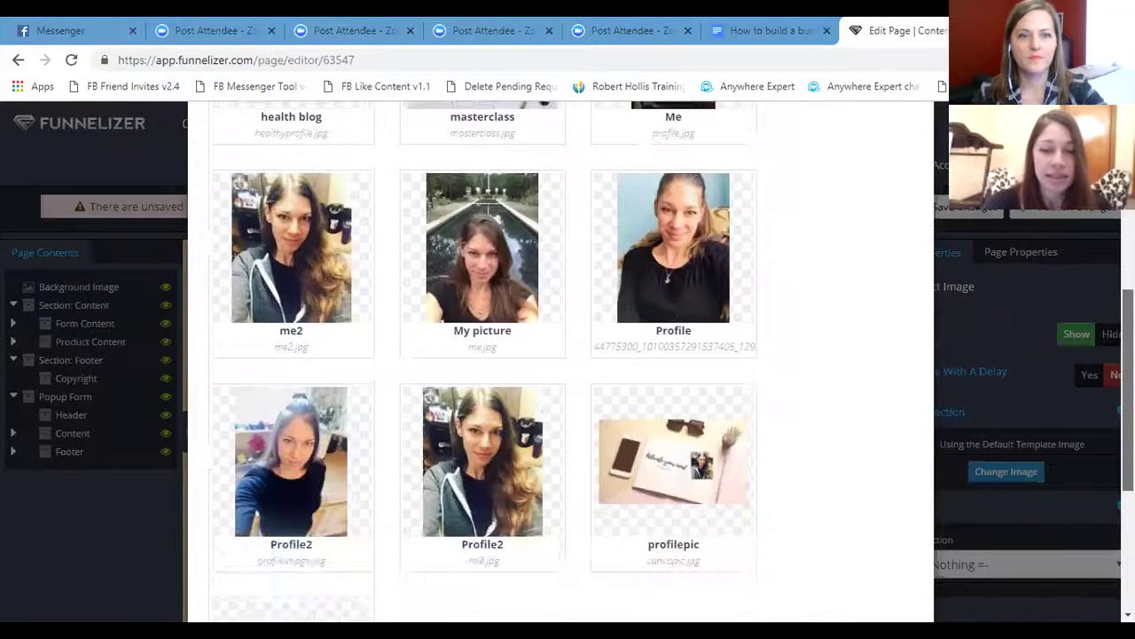
pyautogui.scroll(-1, 568, 355)
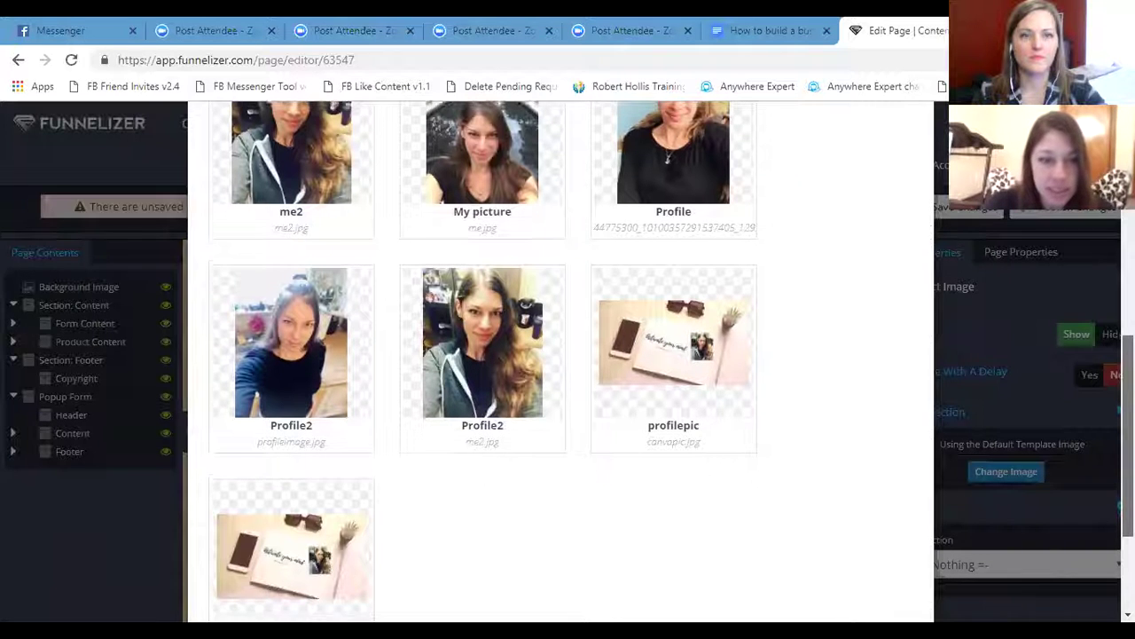
pyautogui.scroll(1, 567, 355)
pyautogui.scroll(2, 568, 354)
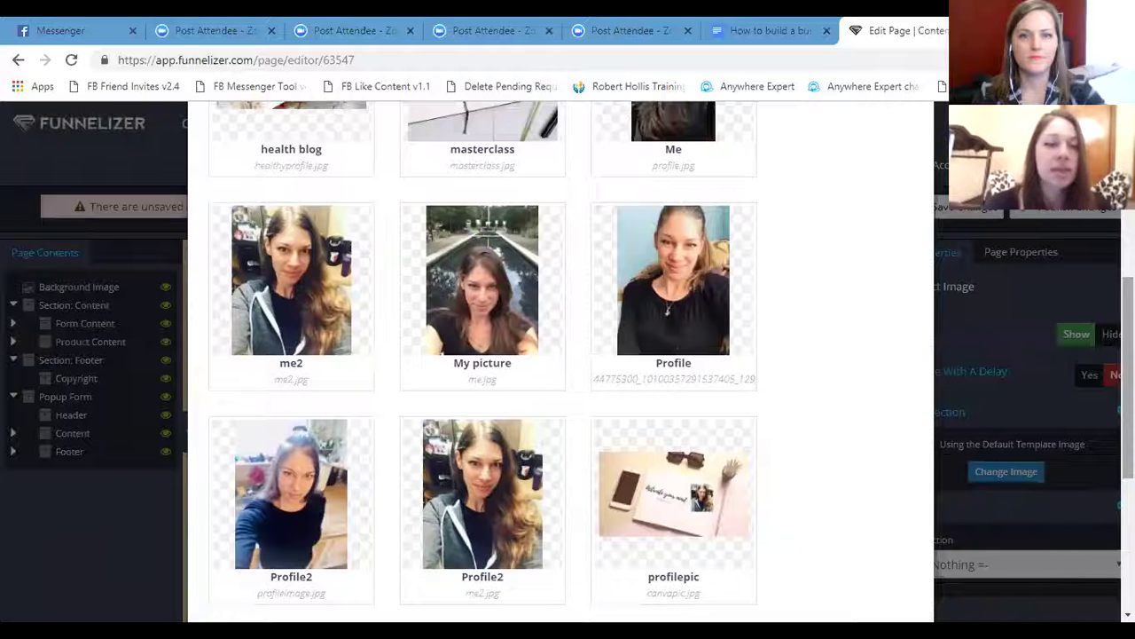
pyautogui.moveTo(297, 304)
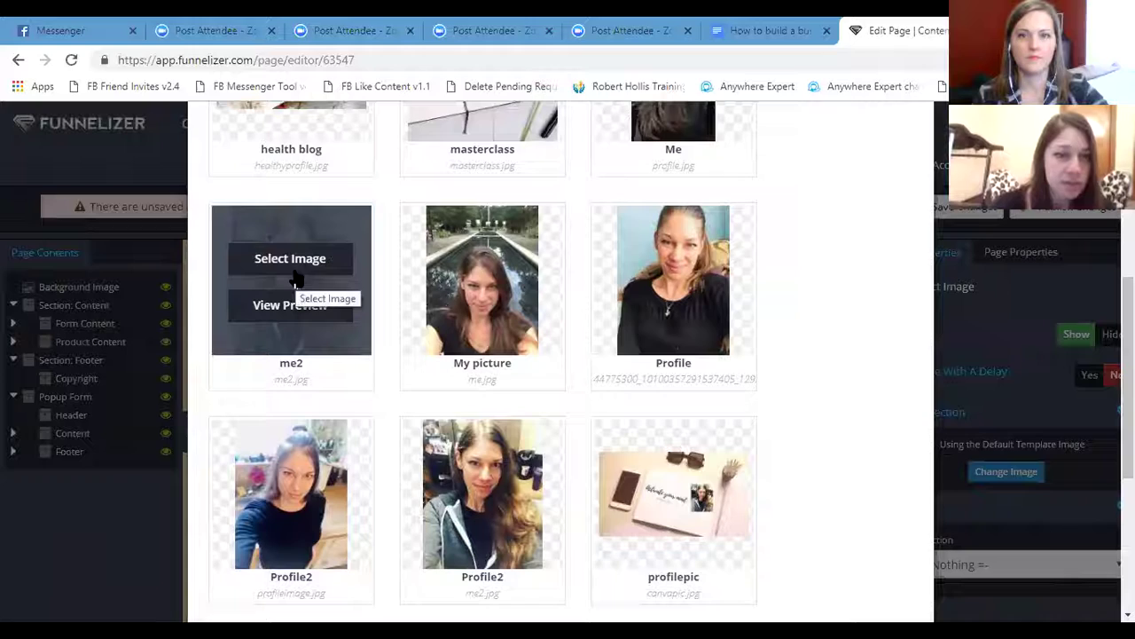
pyautogui.click(296, 277)
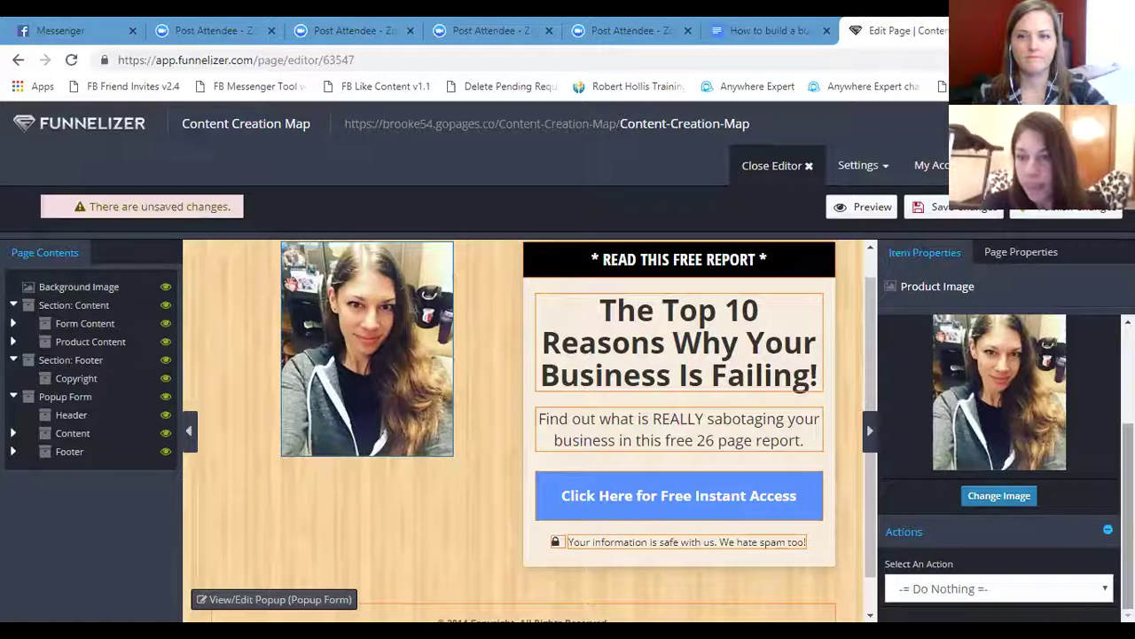
pyautogui.click(930, 211)
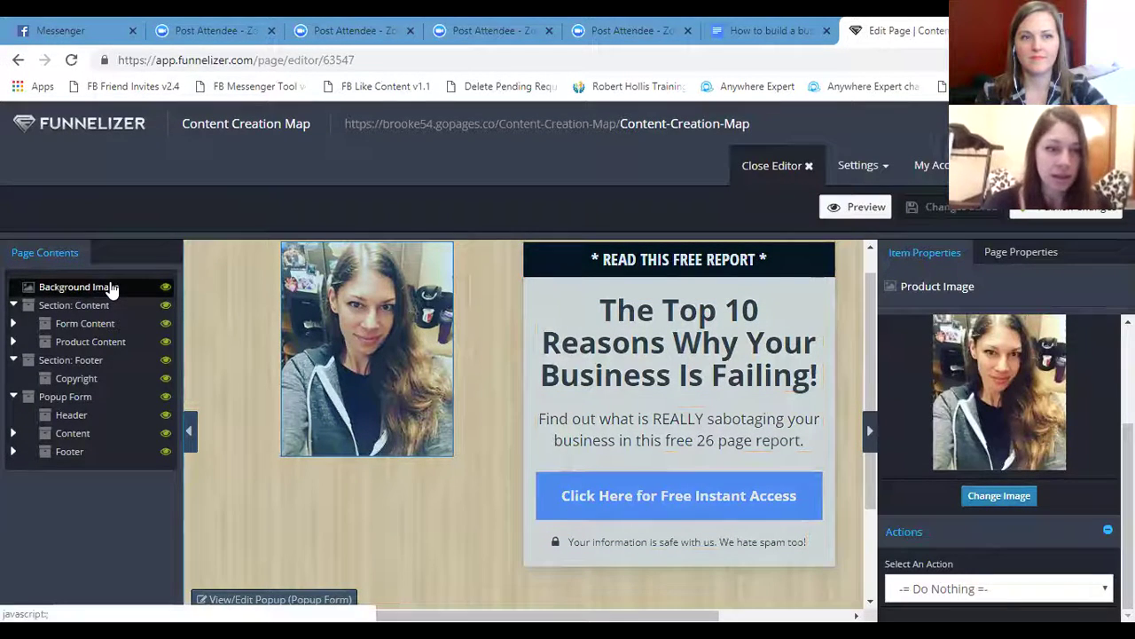
# - Change the page's background image to "canva design" from the image library and check it on the page
pyautogui.click(111, 286)
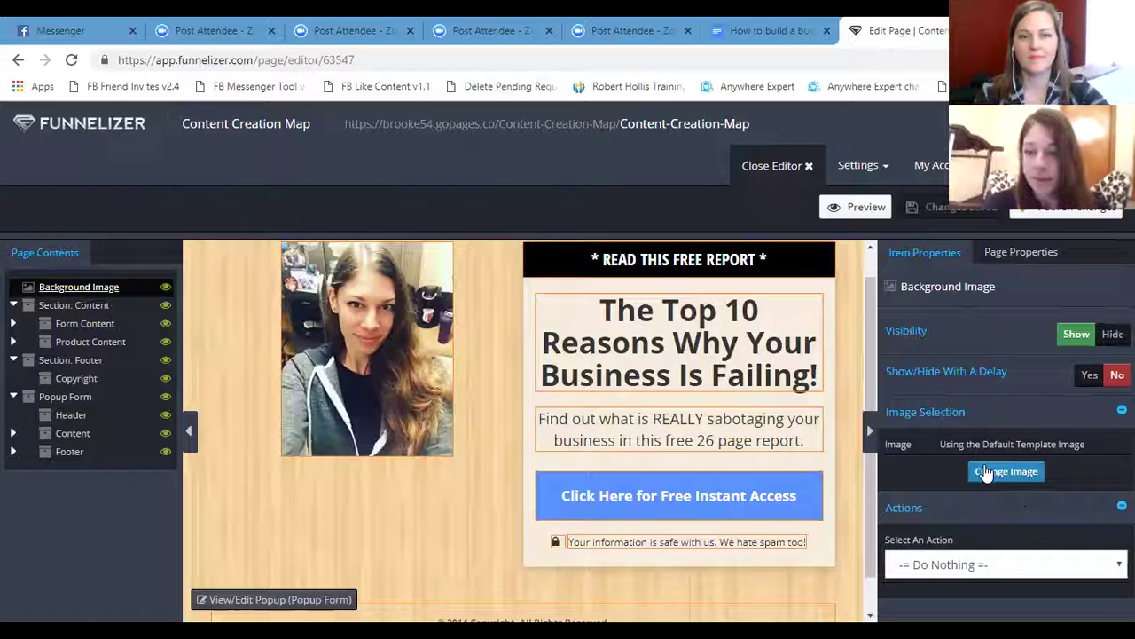
pyautogui.click(990, 472)
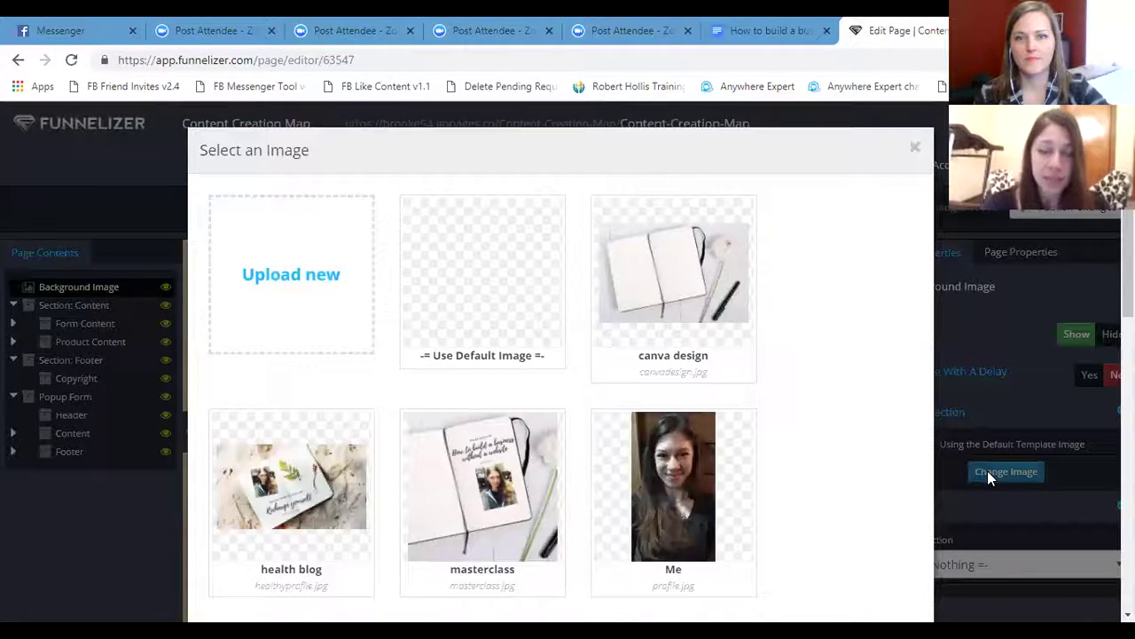
pyautogui.moveTo(675, 282)
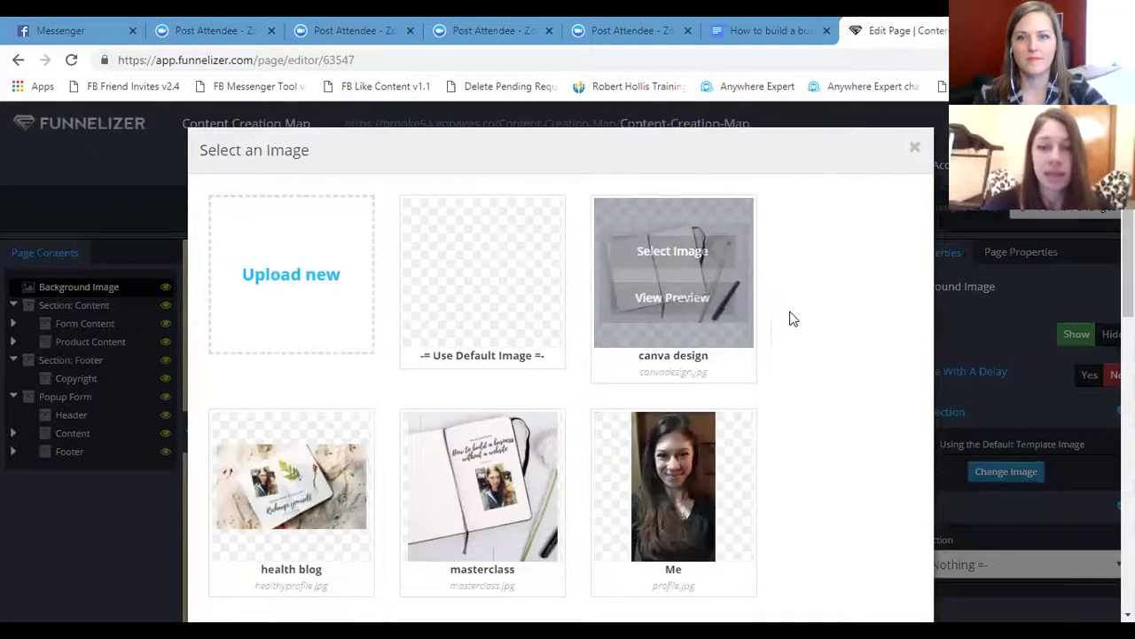
pyautogui.click(697, 253)
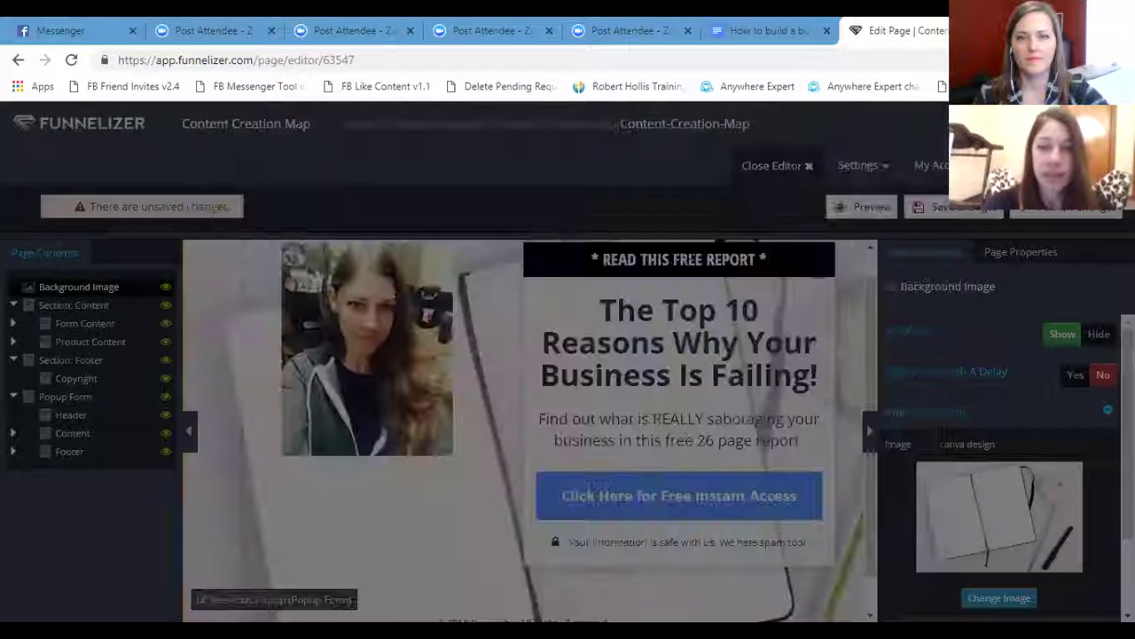
pyautogui.moveTo(874, 357)
pyautogui.mouseDown()
pyautogui.moveTo(875, 375)
pyautogui.moveTo(874, 363)
pyautogui.mouseUp()
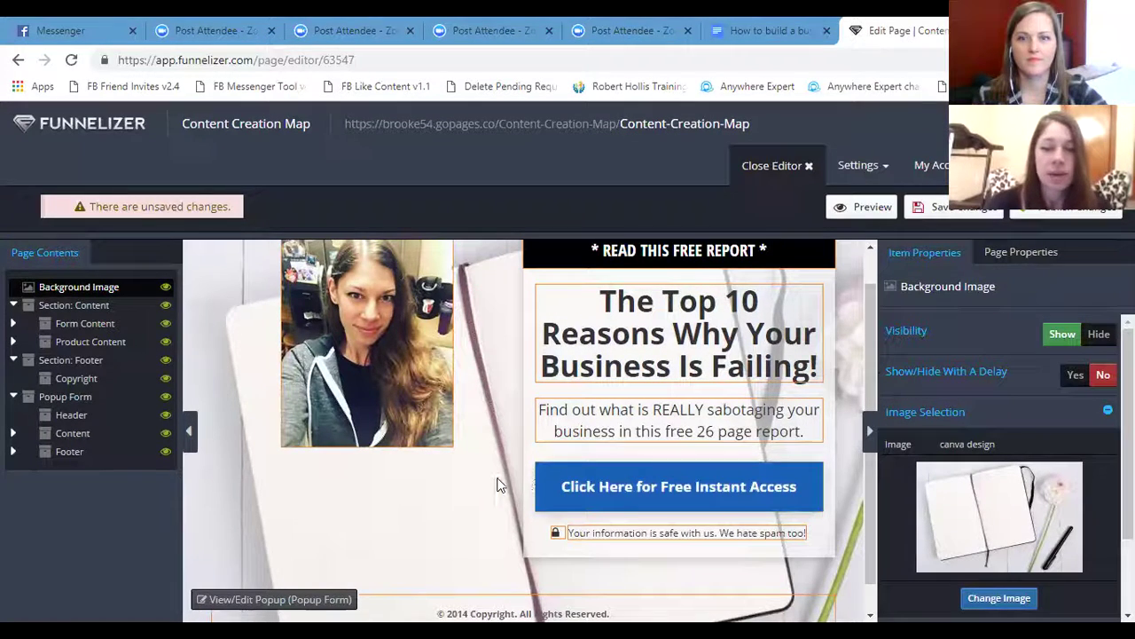
# - Try the "Me" photo as the page's background image, and switch the background back to "canva design"
pyautogui.click(971, 601)
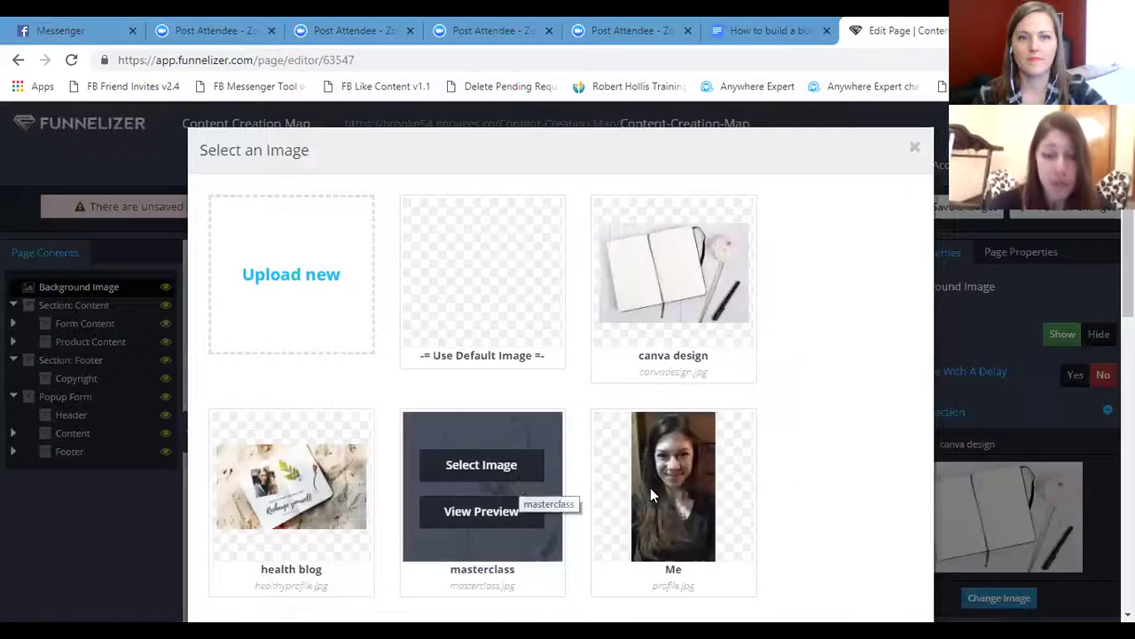
pyautogui.click(679, 474)
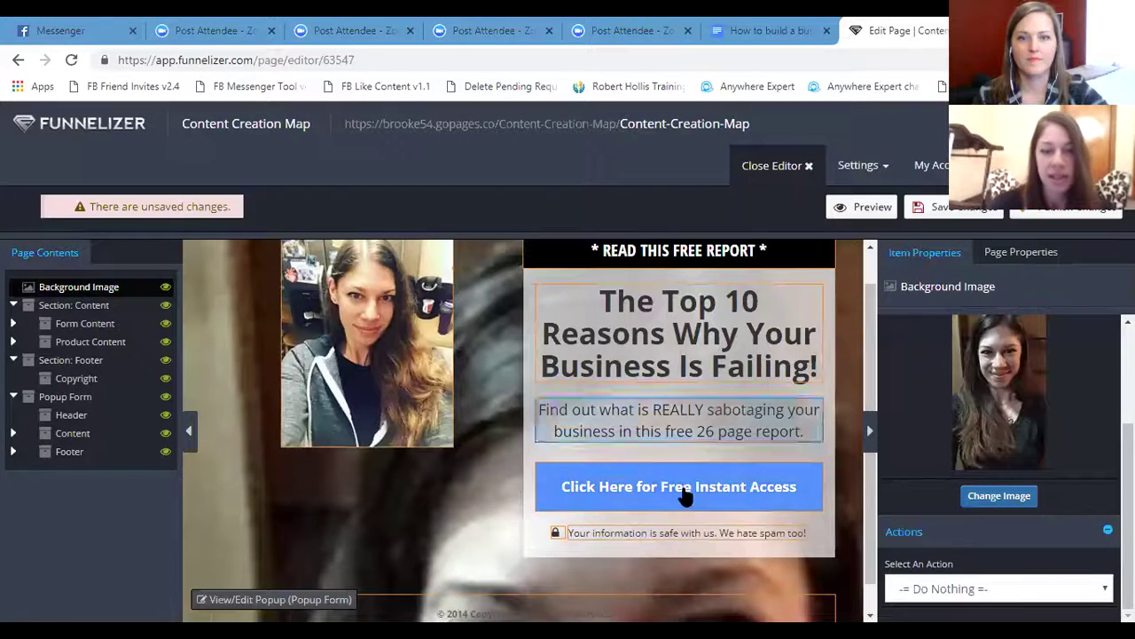
pyautogui.click(971, 499)
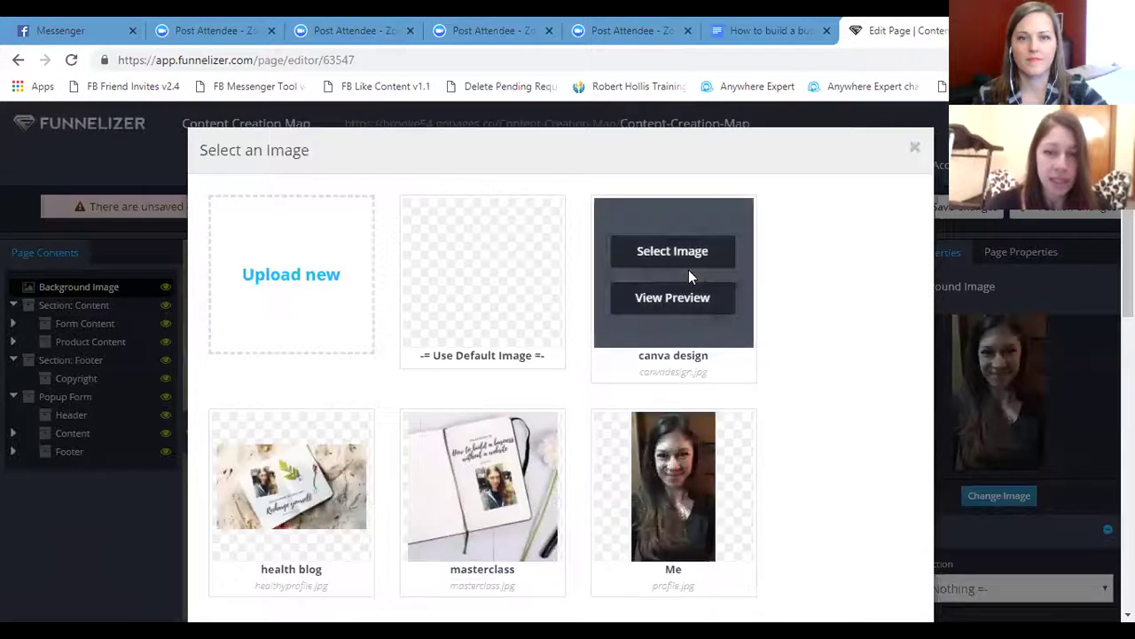
pyautogui.click(690, 256)
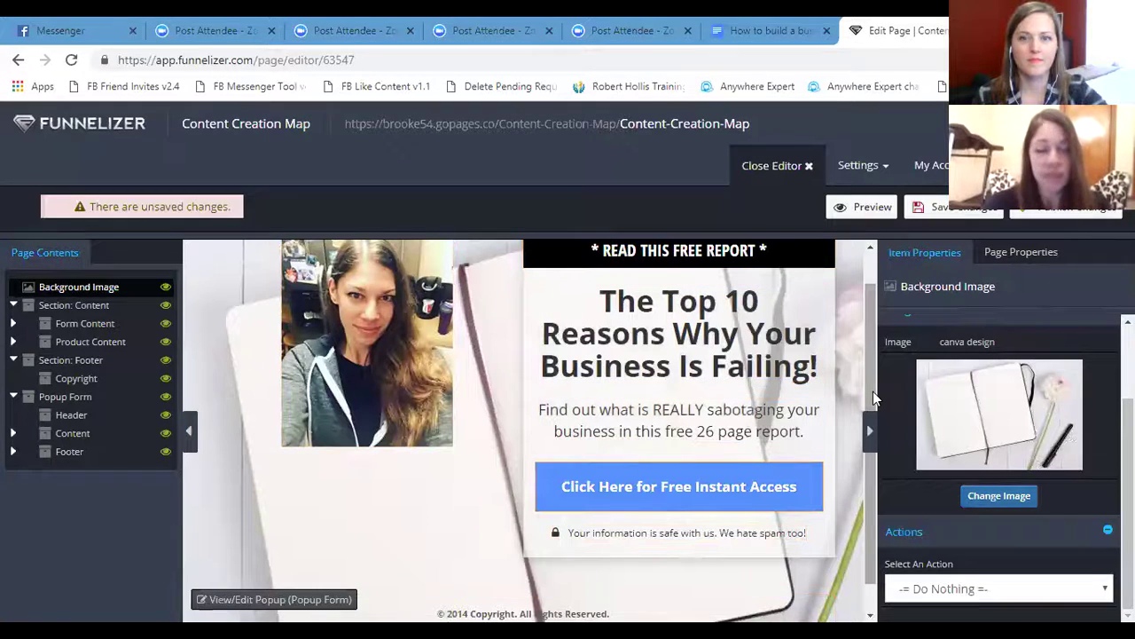
# - Replace the sub headline text above the main headline with "*CONTENT CREATION MAP*"
pyautogui.scroll(1, 872, 367)
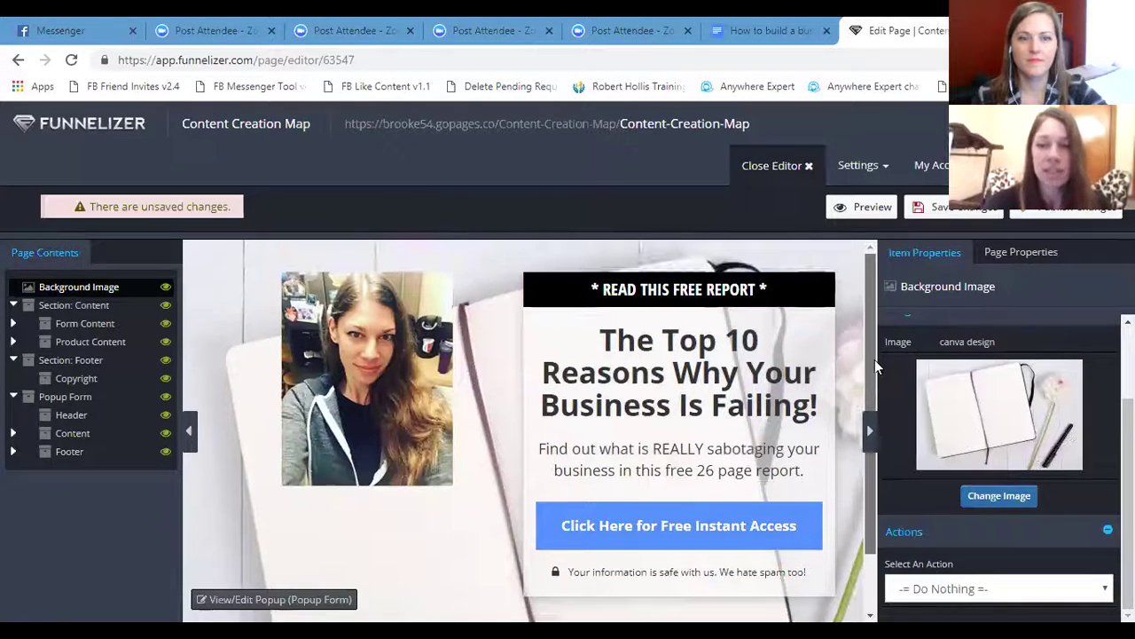
pyautogui.moveTo(874, 365); pyautogui.dragTo(869, 405)
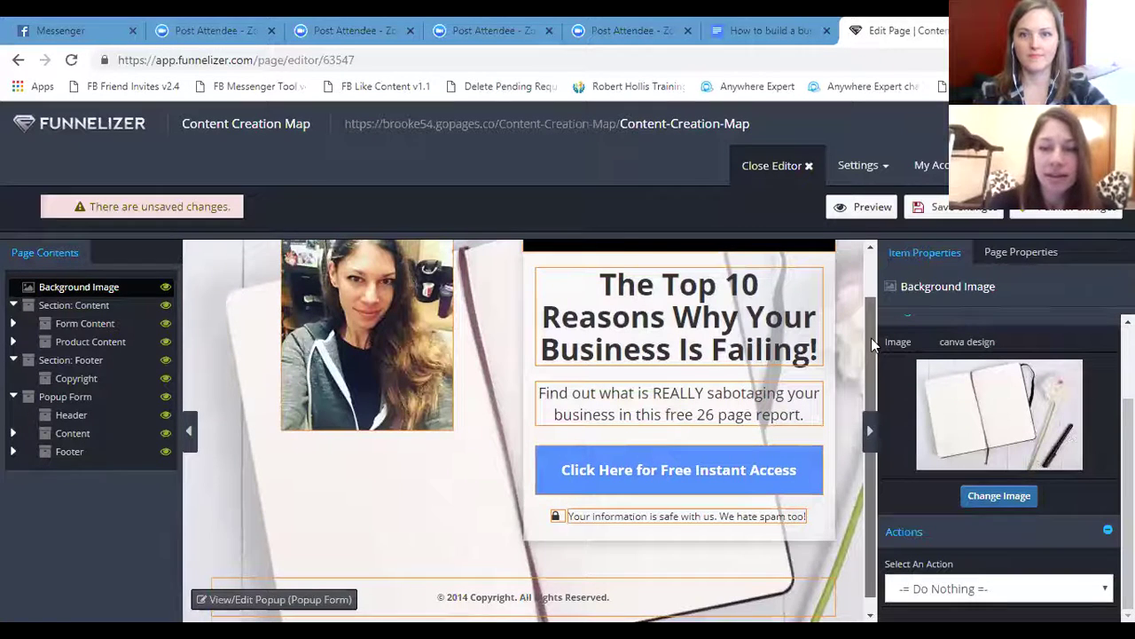
pyautogui.scroll(1, 867, 423)
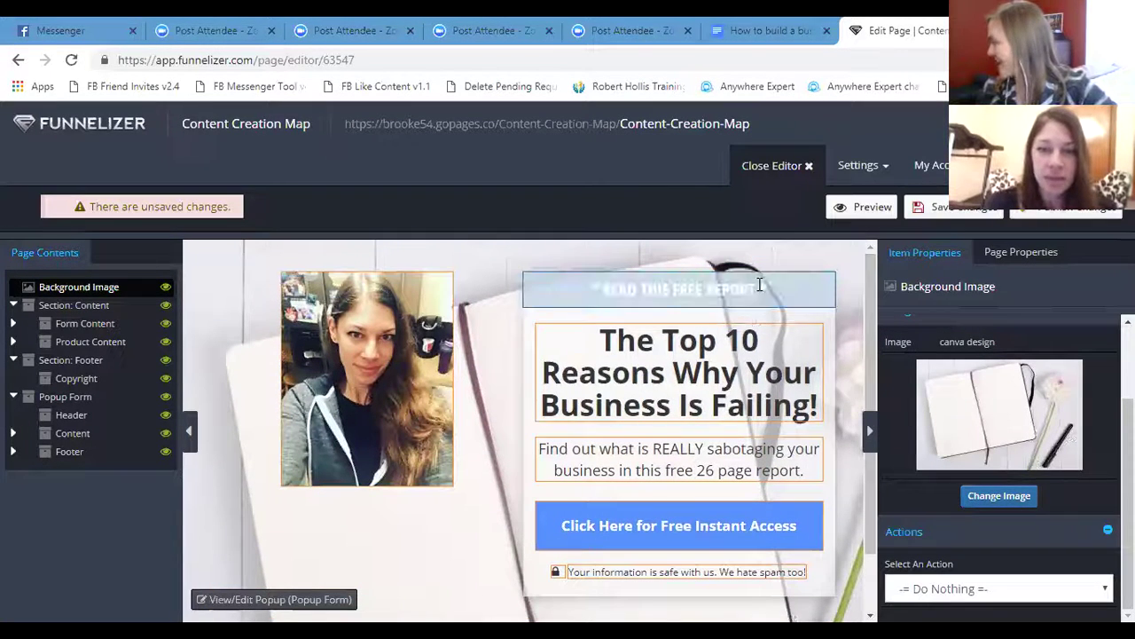
pyautogui.moveTo(751, 293); pyautogui.dragTo(707, 291)
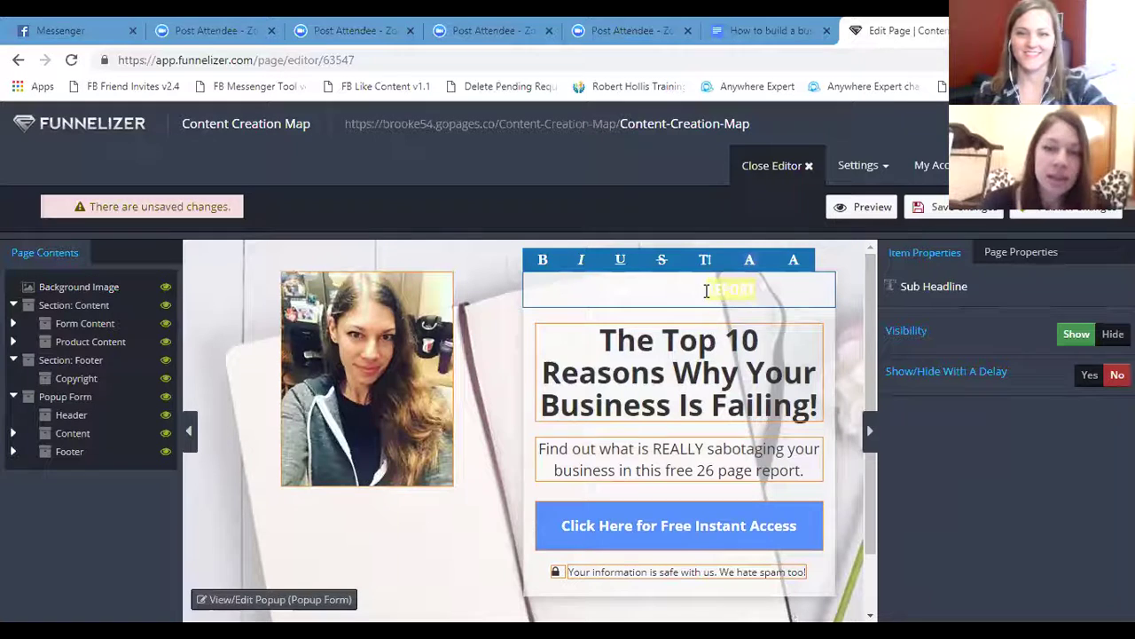
pyautogui.doubleClick(736, 291)
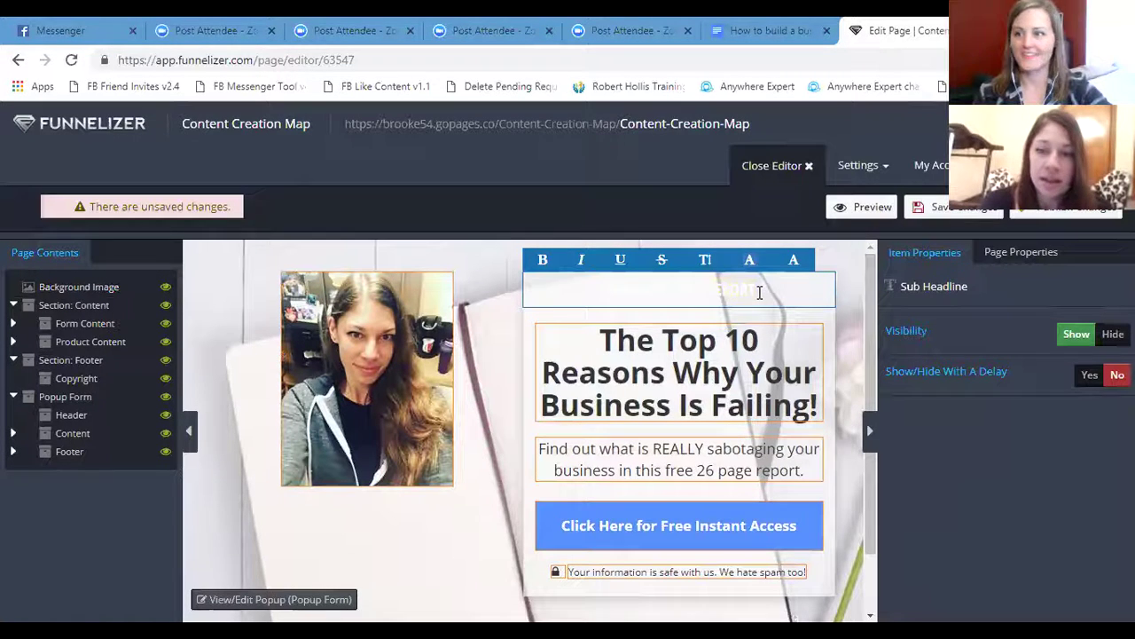
pyautogui.moveTo(686, 302); pyautogui.dragTo(600, 292)
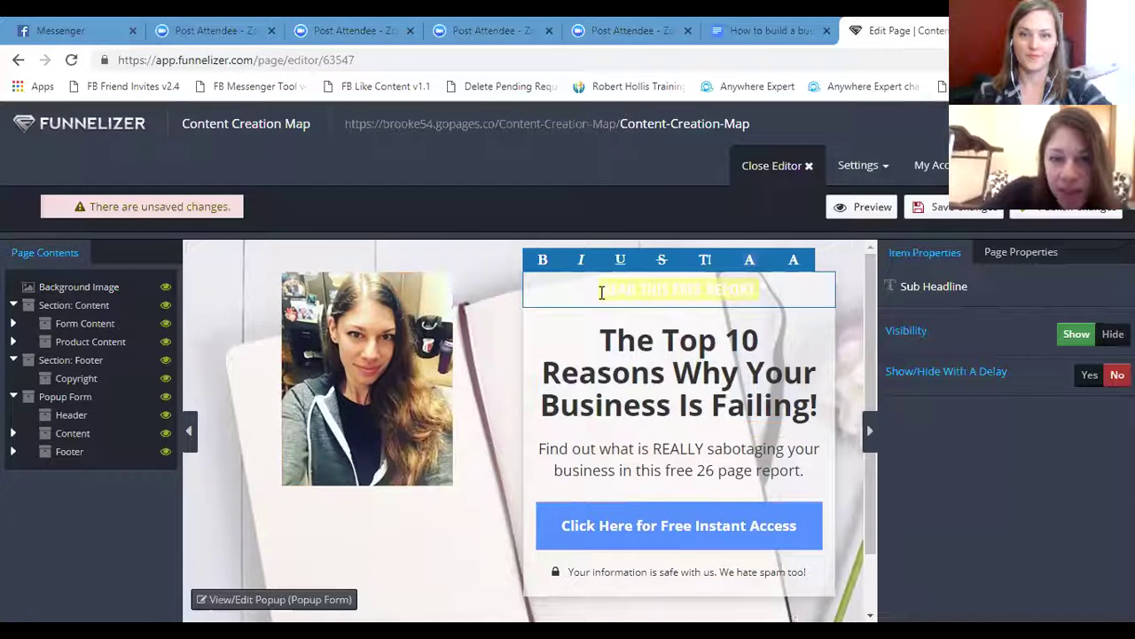
pyautogui.press('BackSpace')
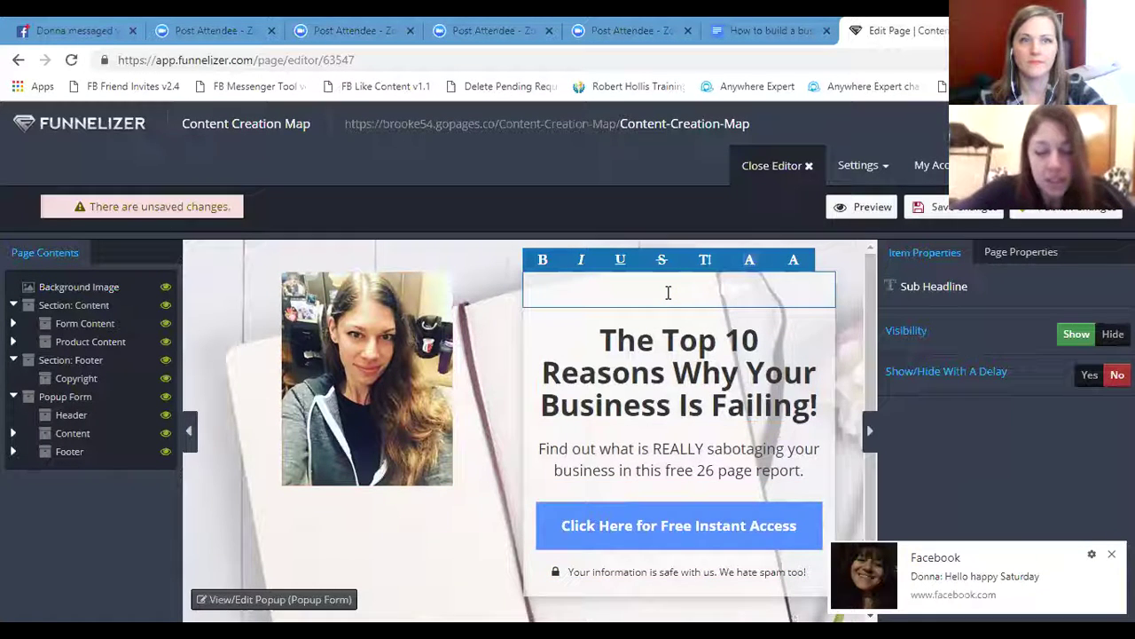
pyautogui.write('*CONTENT CREATION MAP*')
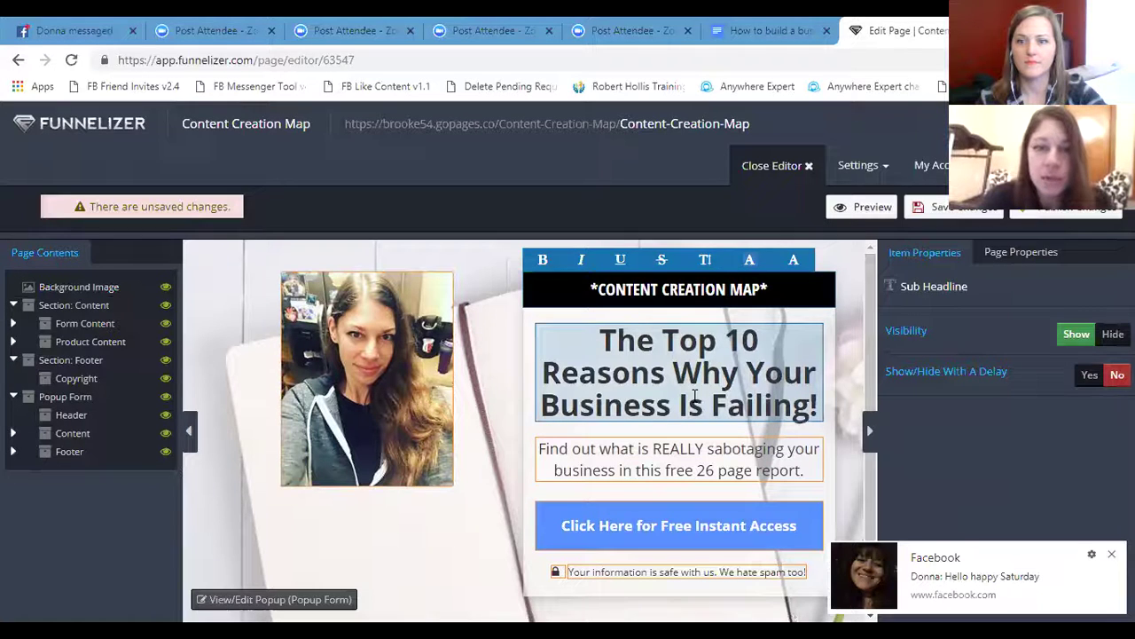
# - Replace the main headline text with "Learn to map out your social media content and plan around your busy schedule."
pyautogui.click(694, 395)
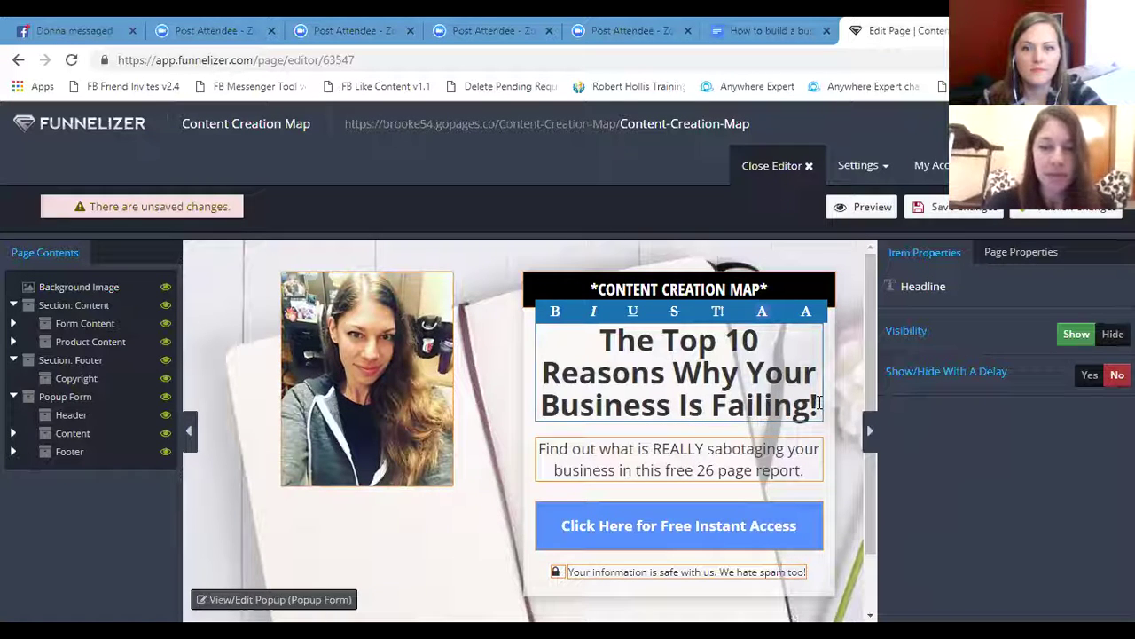
pyautogui.moveTo(820, 401); pyautogui.dragTo(611, 341)
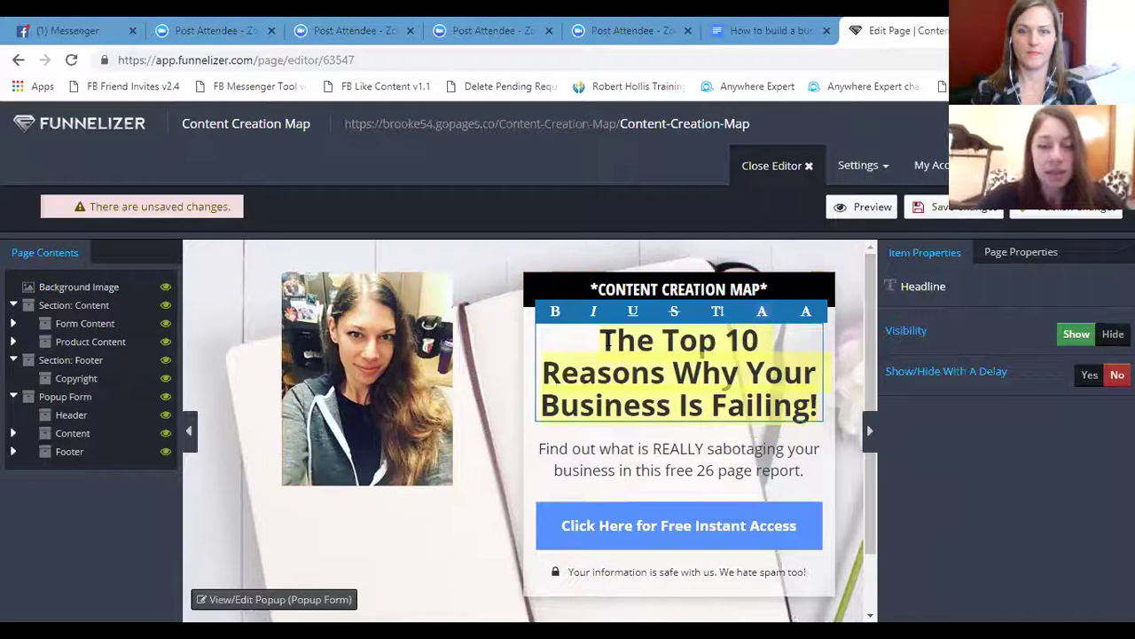
pyautogui.write('Learn to map')
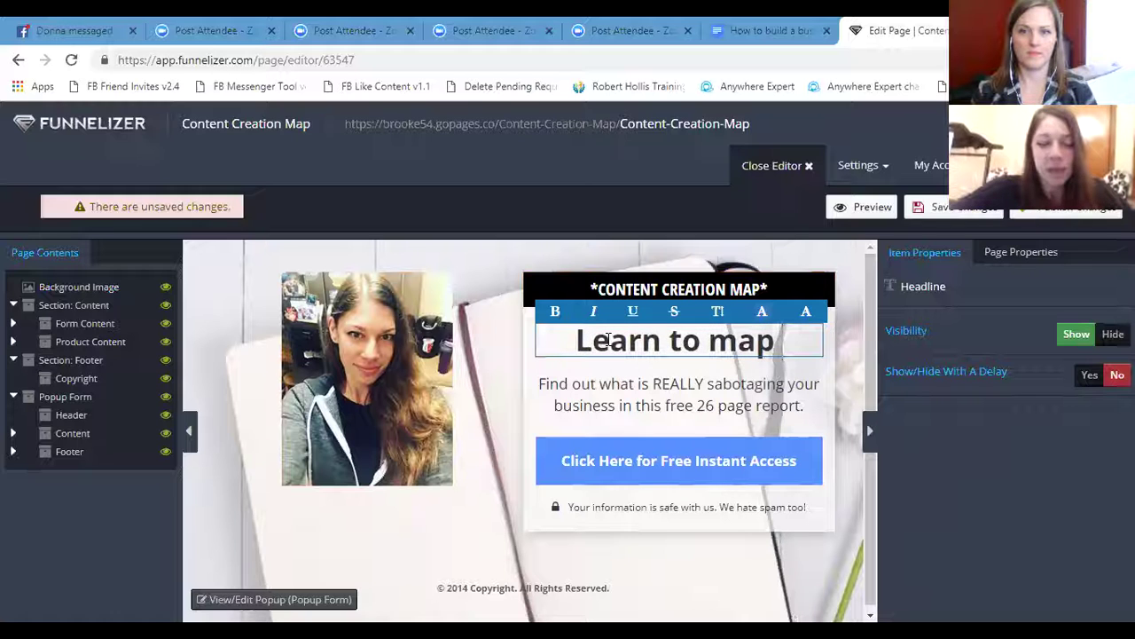
pyautogui.write(' out')
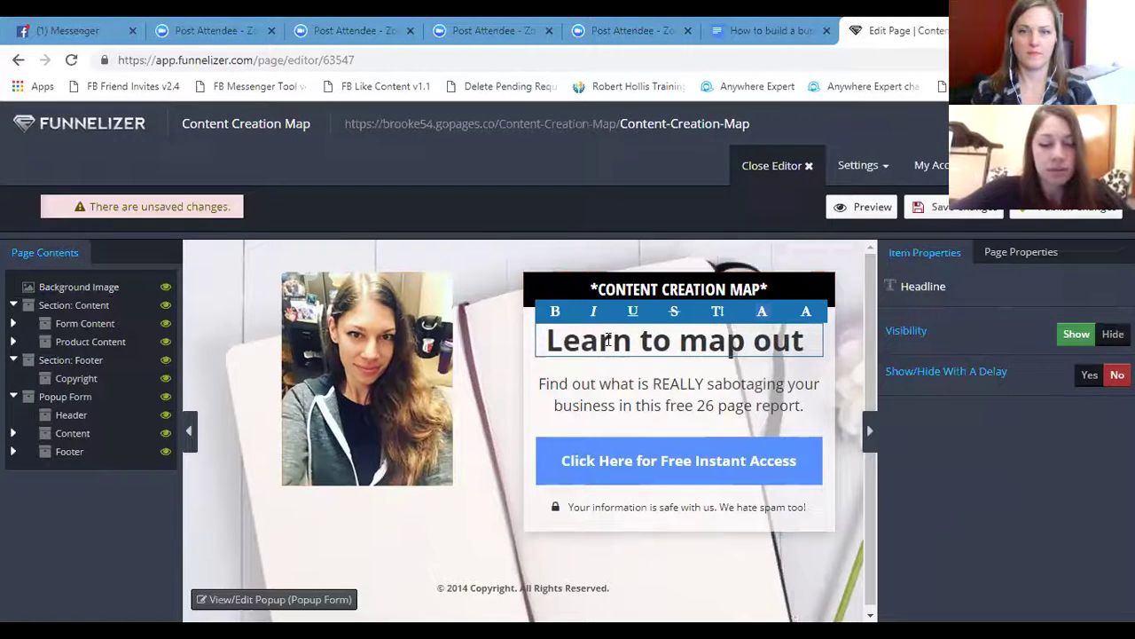
pyautogui.write(' your social media content and ')
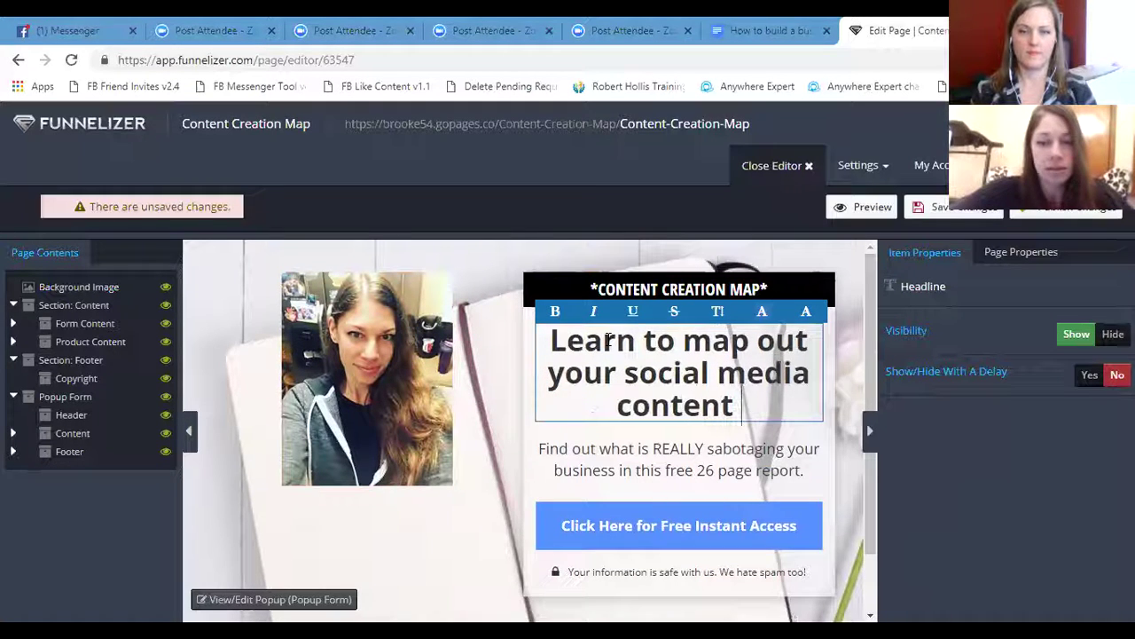
pyautogui.write('plan')
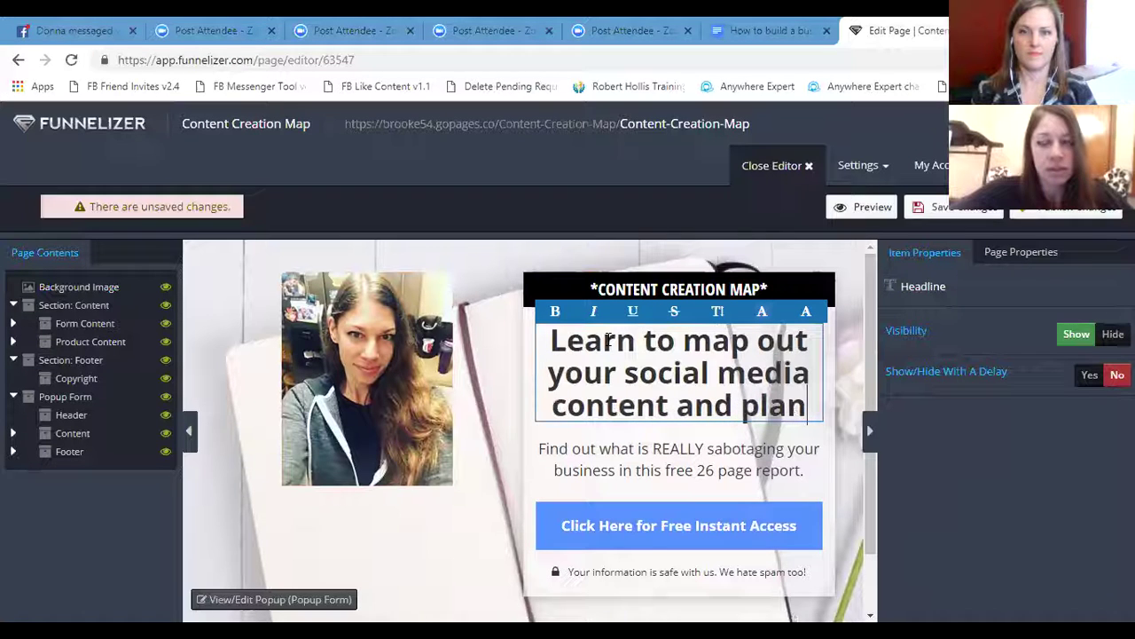
pyautogui.write(' your')
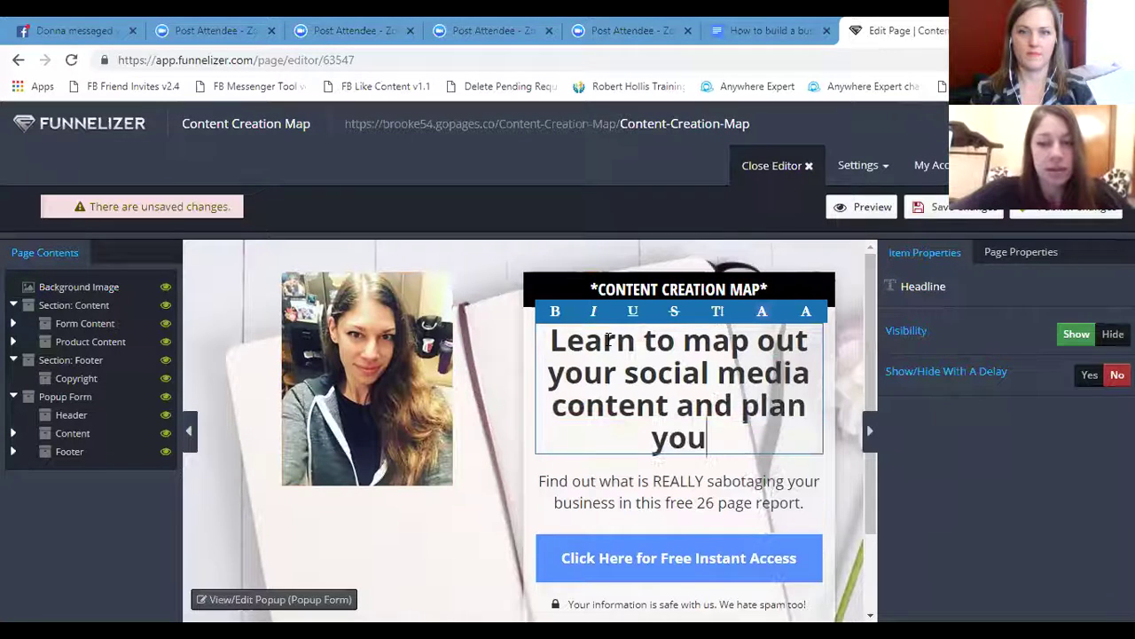
pyautogui.press('BackSpace')
pyautogui.press('BackSpace')
pyautogui.press('BackSpace')
pyautogui.press('BackSpace')
pyautogui.write('ao')
pyautogui.press('BackSpace')
pyautogui.write('rounf')
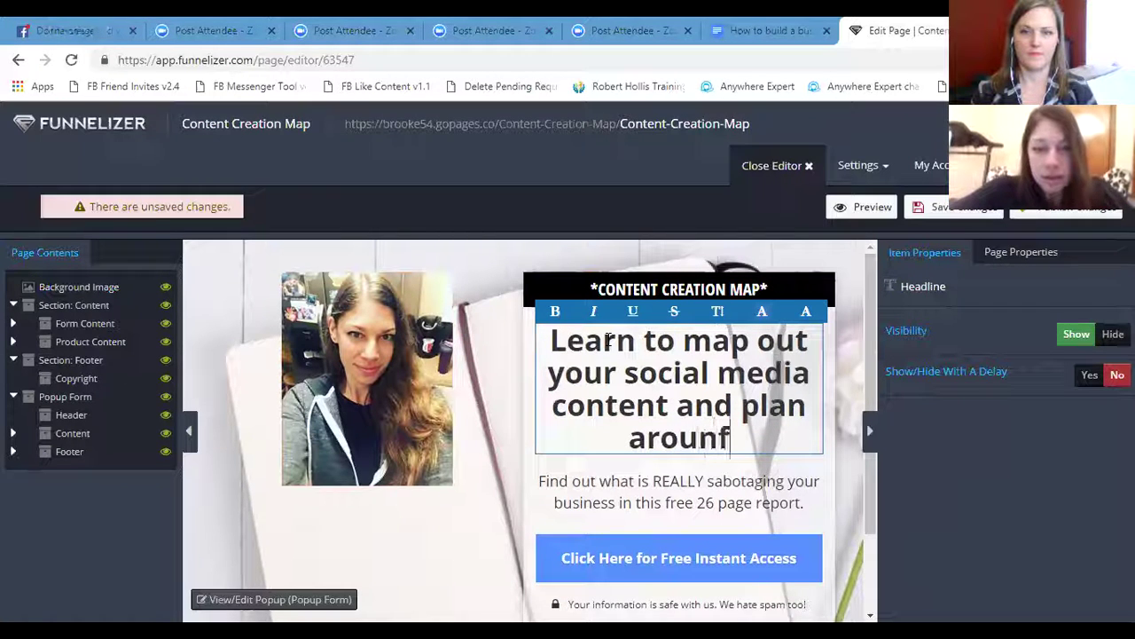
pyautogui.press('BackSpace')
pyautogui.write('d your')
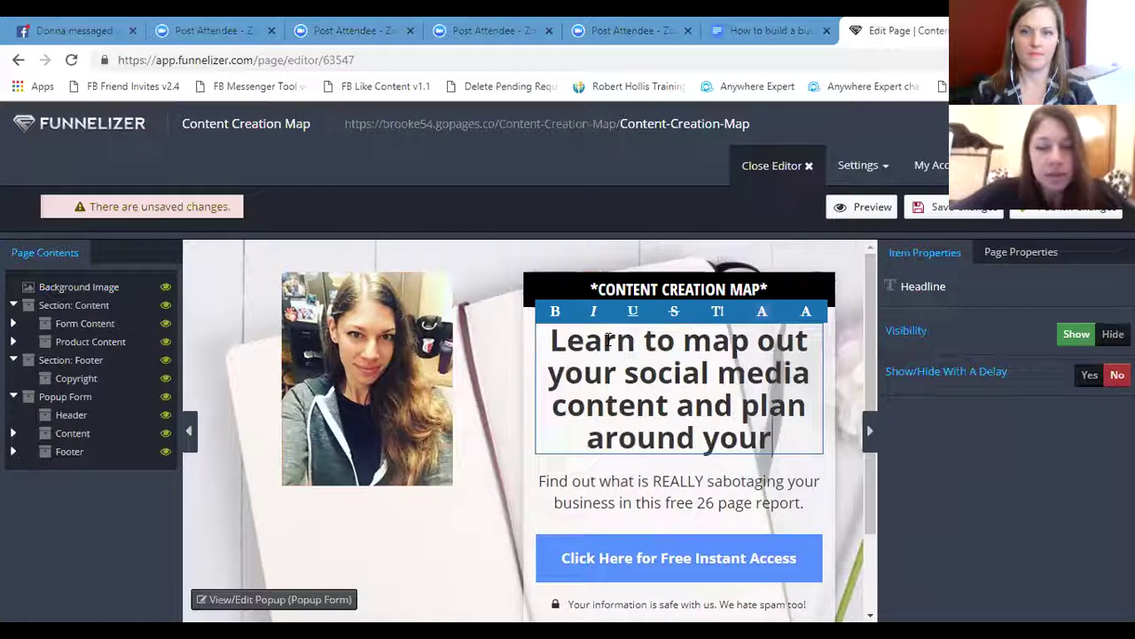
pyautogui.write(' busy sc')
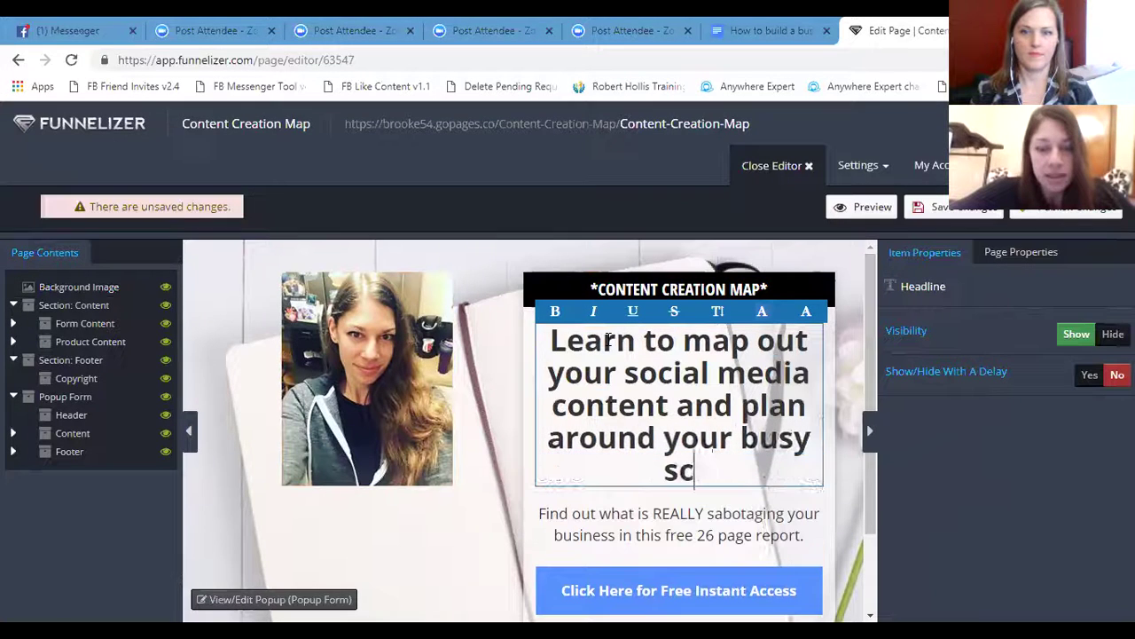
pyautogui.write('hedule')
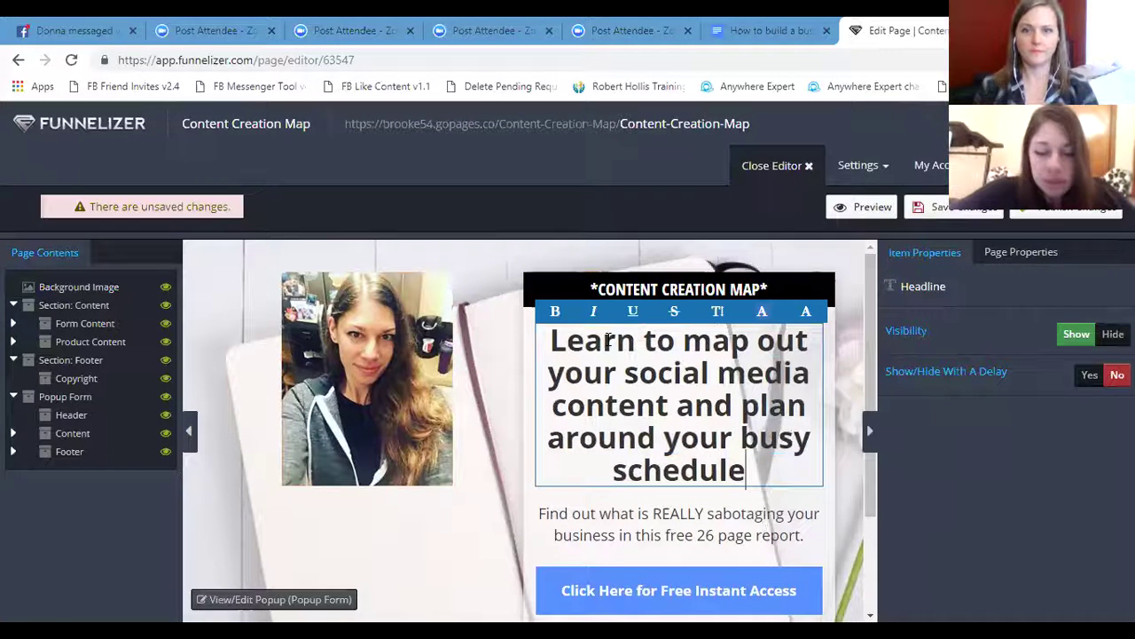
pyautogui.write('.')
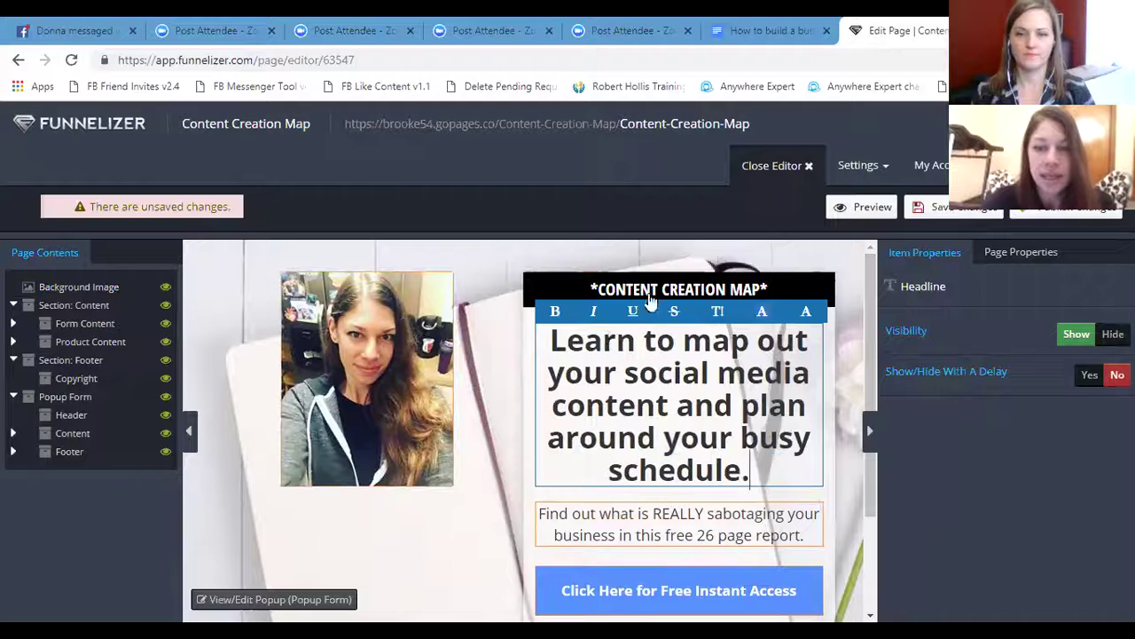
# - Replace the details text below the headline with "Click below to access your information"
pyautogui.moveTo(866, 356); pyautogui.dragTo(873, 401)
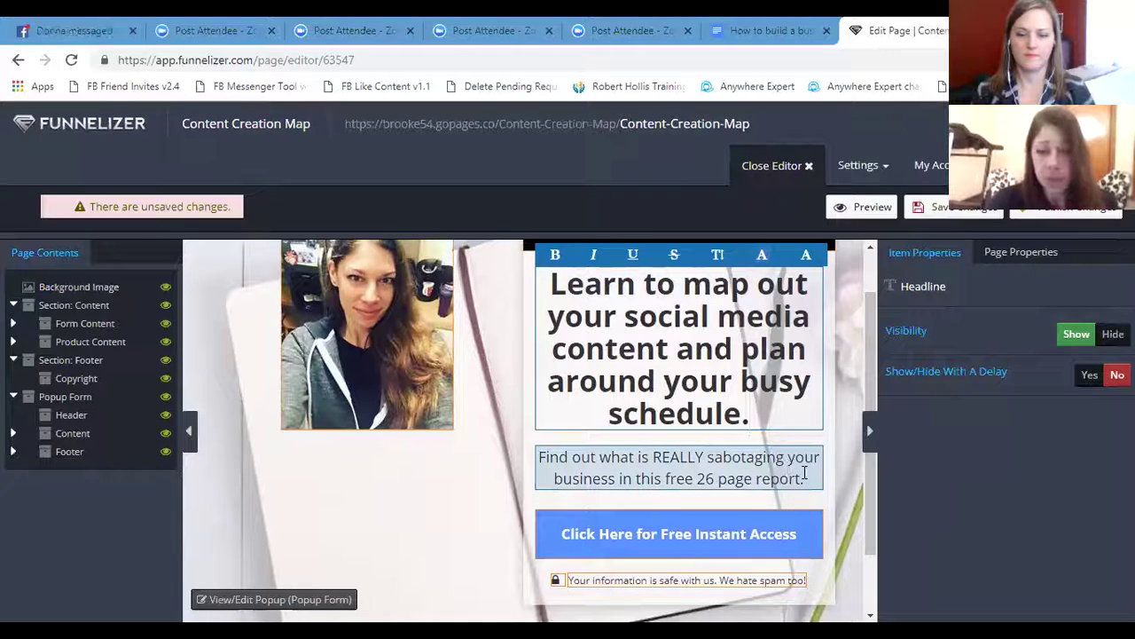
pyautogui.moveTo(804, 478); pyautogui.dragTo(760, 478)
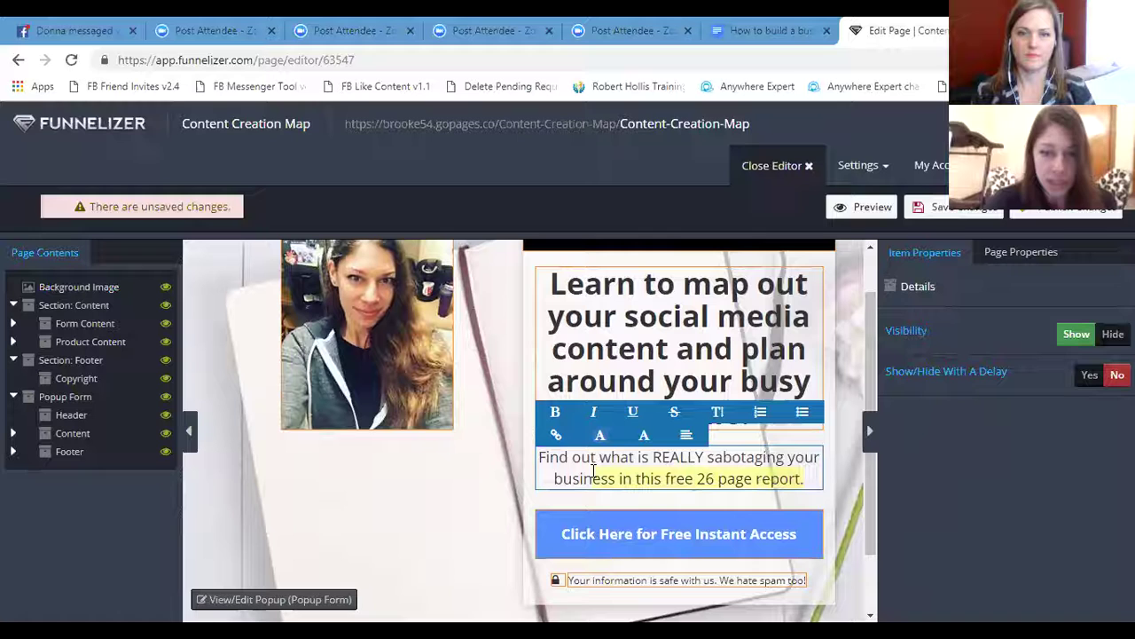
pyautogui.moveTo(555, 466); pyautogui.dragTo(536, 464)
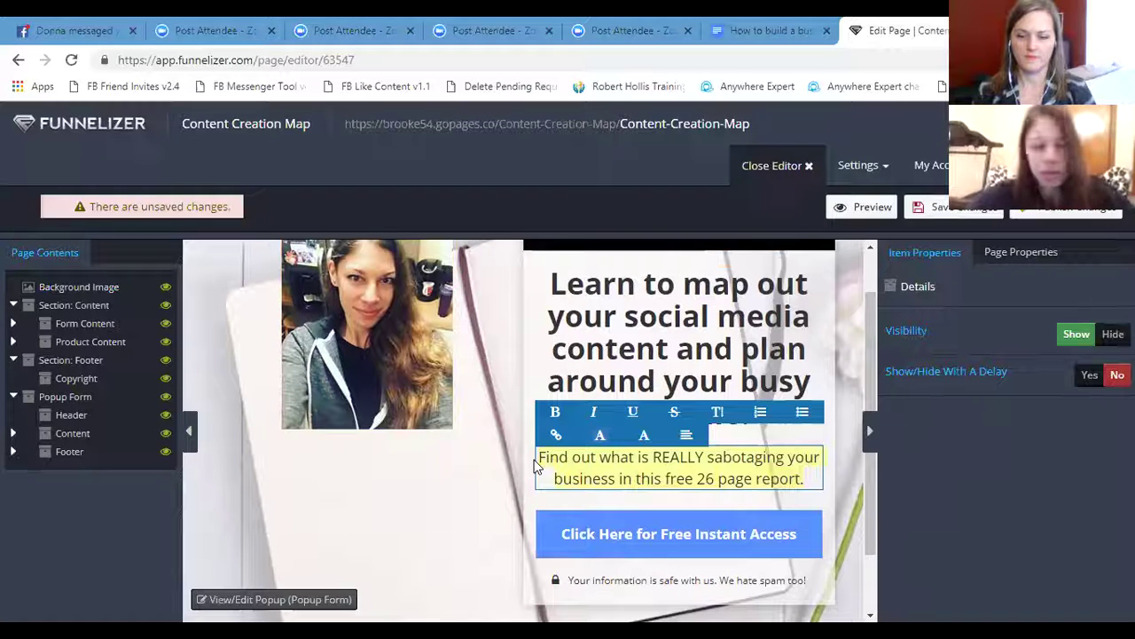
pyautogui.write('Cl')
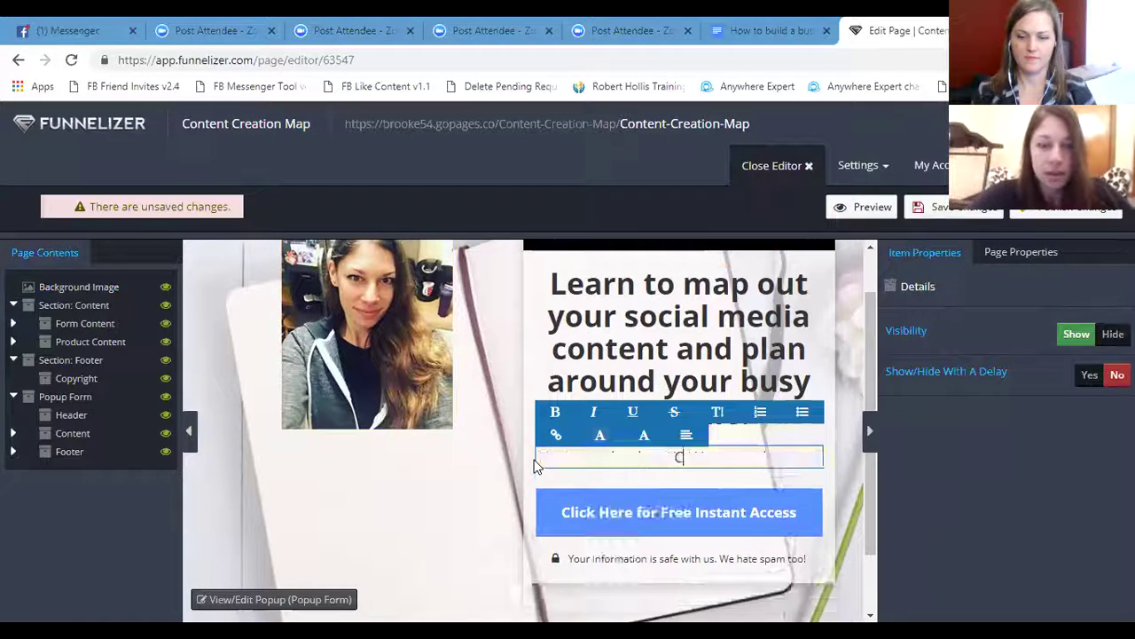
pyautogui.write('ick be')
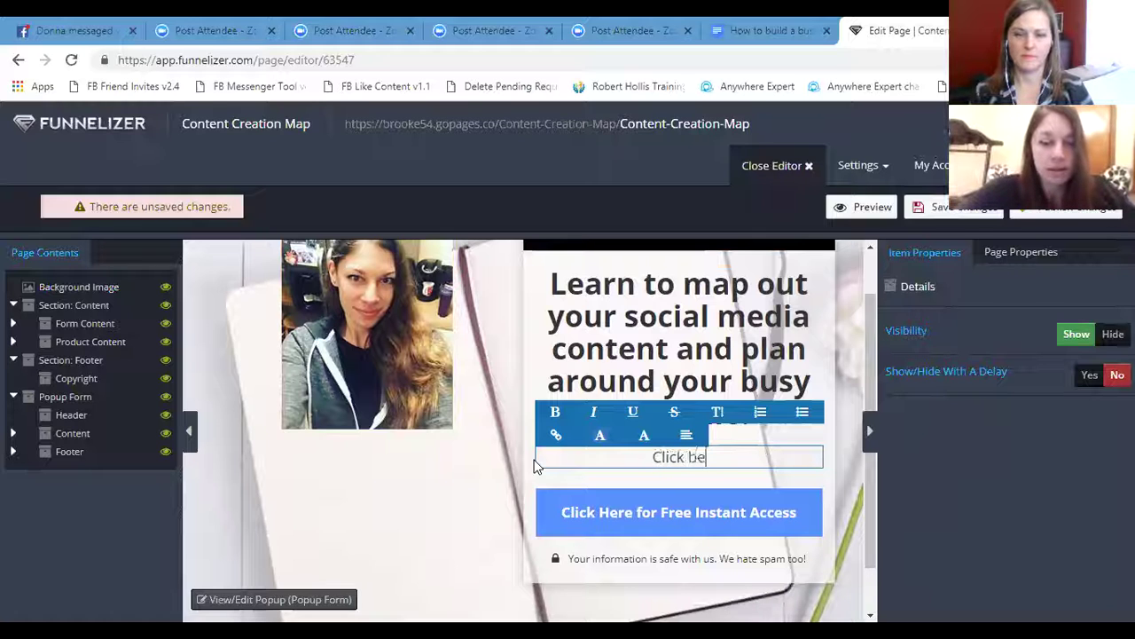
pyautogui.write('low to ')
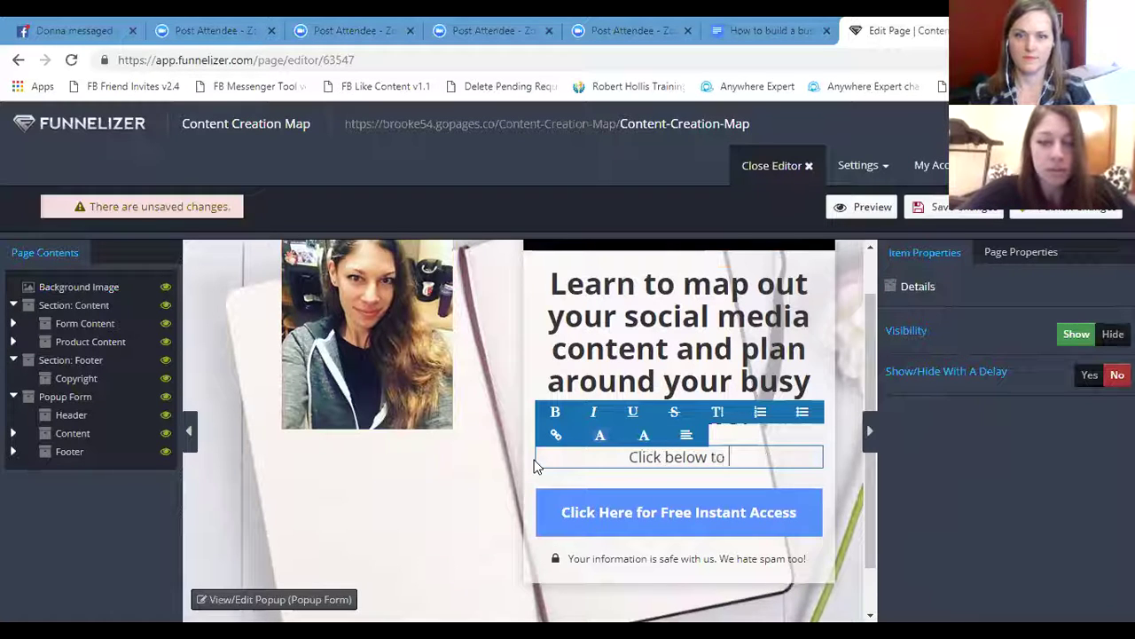
pyautogui.write('access your information')
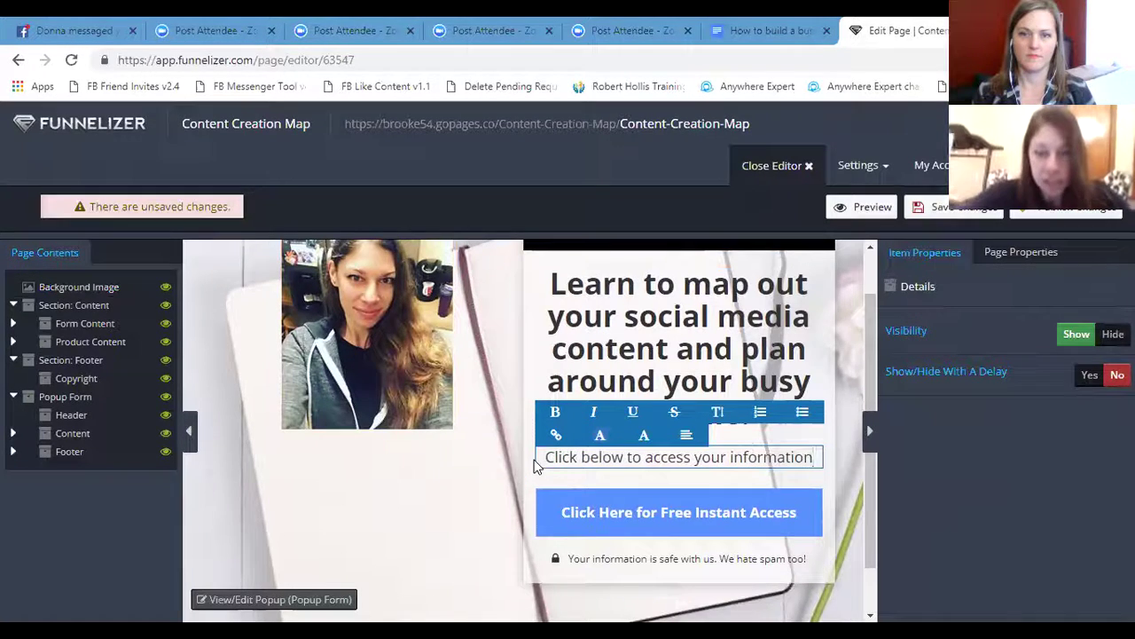
# - Change the blue call-to-action button's text to "Get your free content map"
pyautogui.click(707, 523)
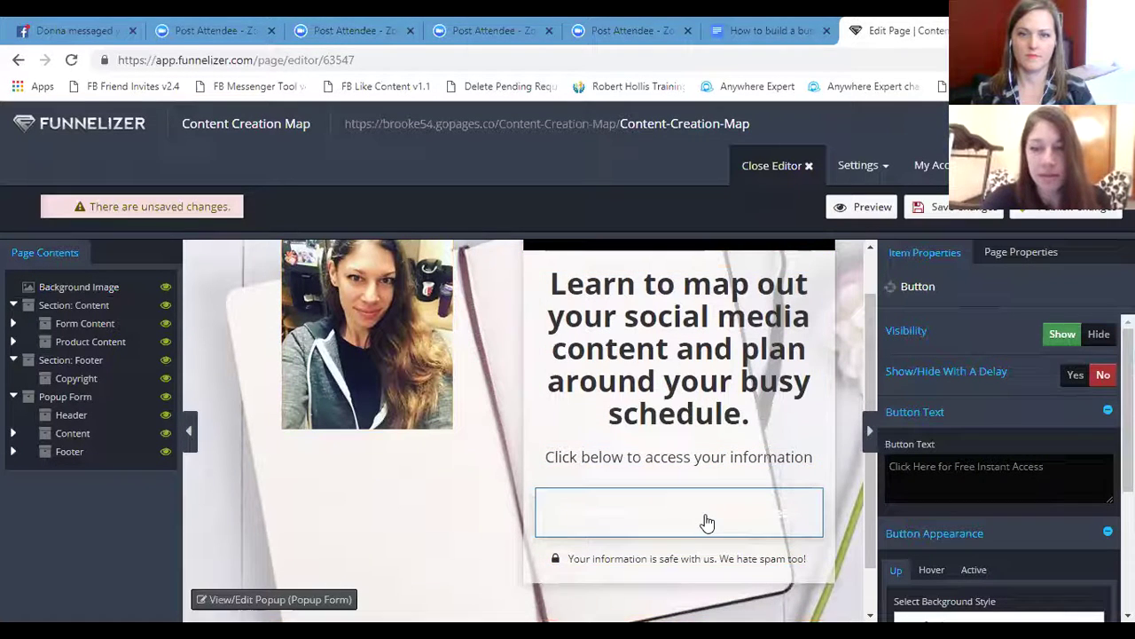
pyautogui.click(715, 462)
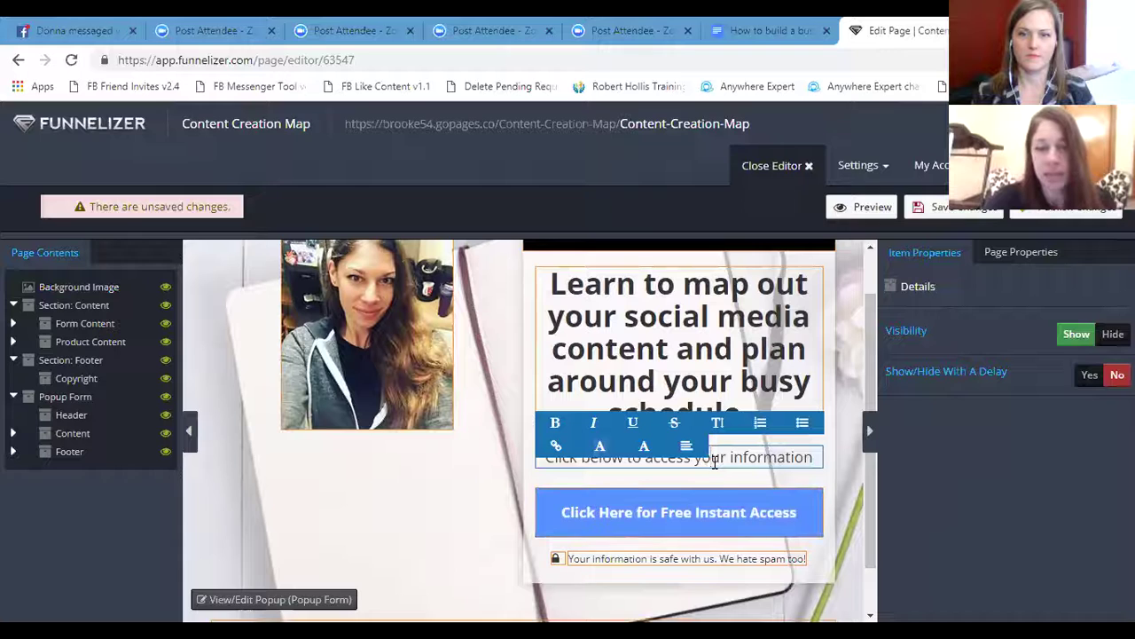
pyautogui.click(699, 514)
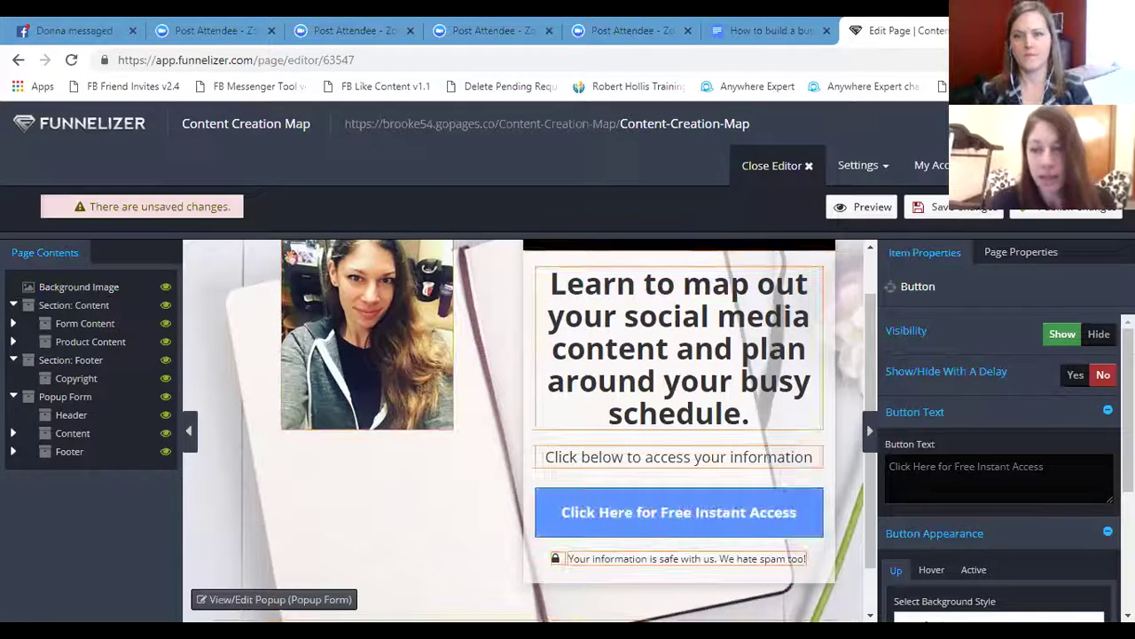
pyautogui.moveTo(1046, 468); pyautogui.dragTo(871, 476)
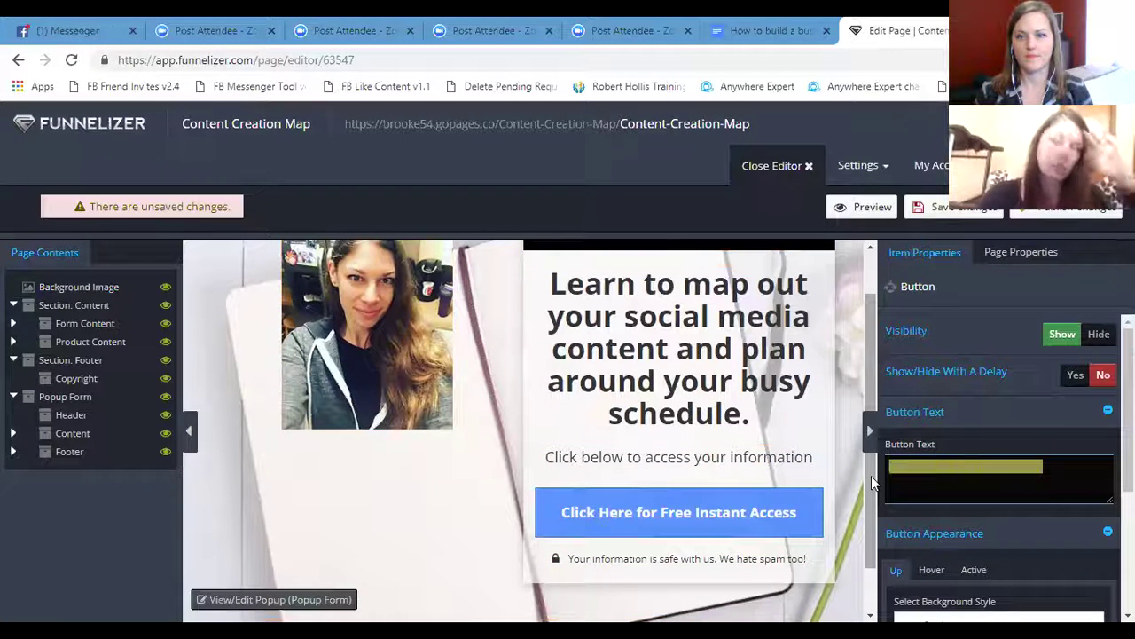
pyautogui.write('Get')
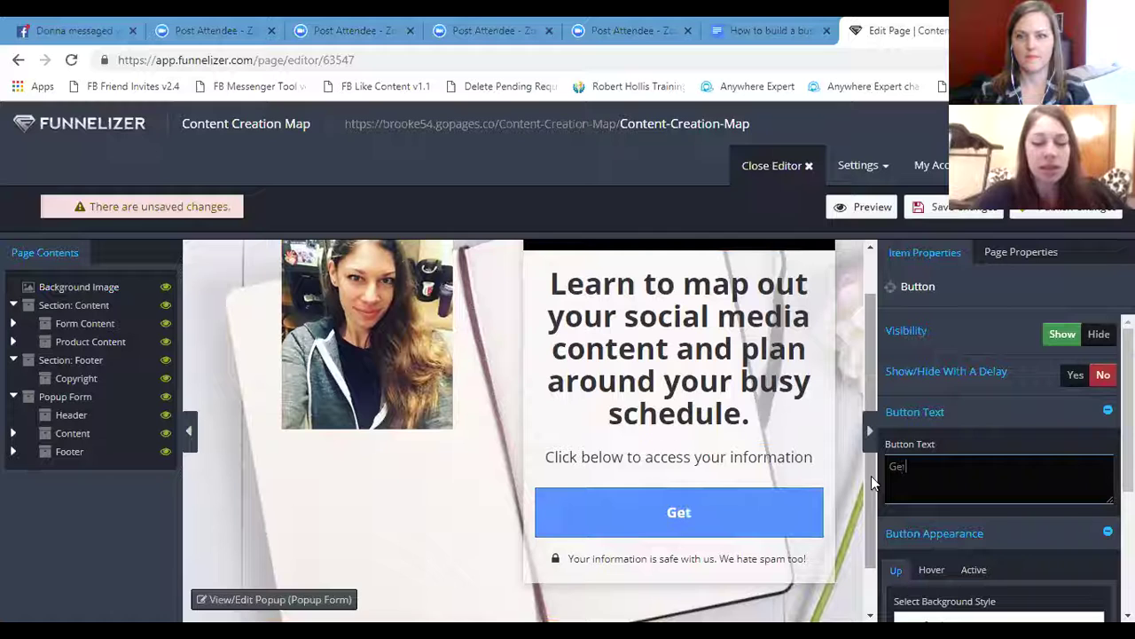
pyautogui.write(' you')
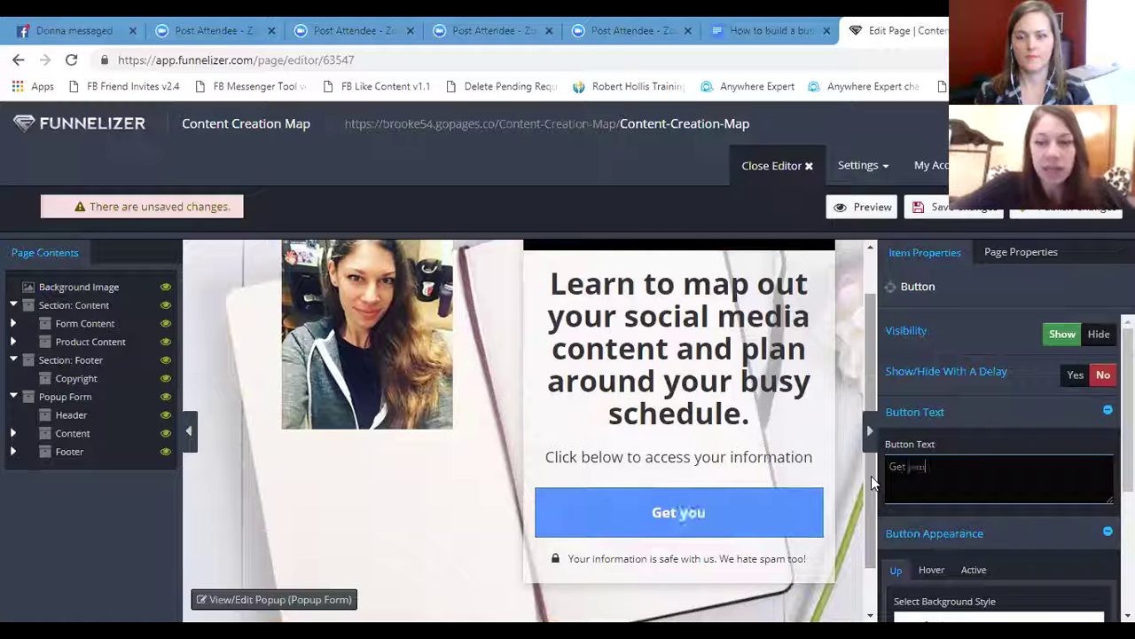
pyautogui.write('r free')
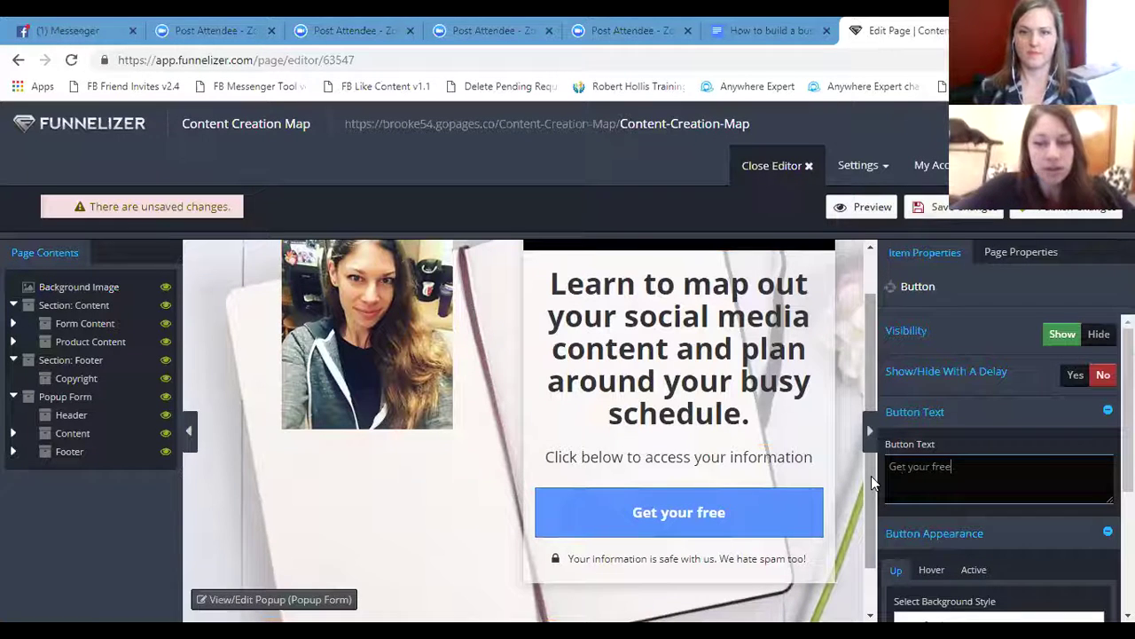
pyautogui.write(' c')
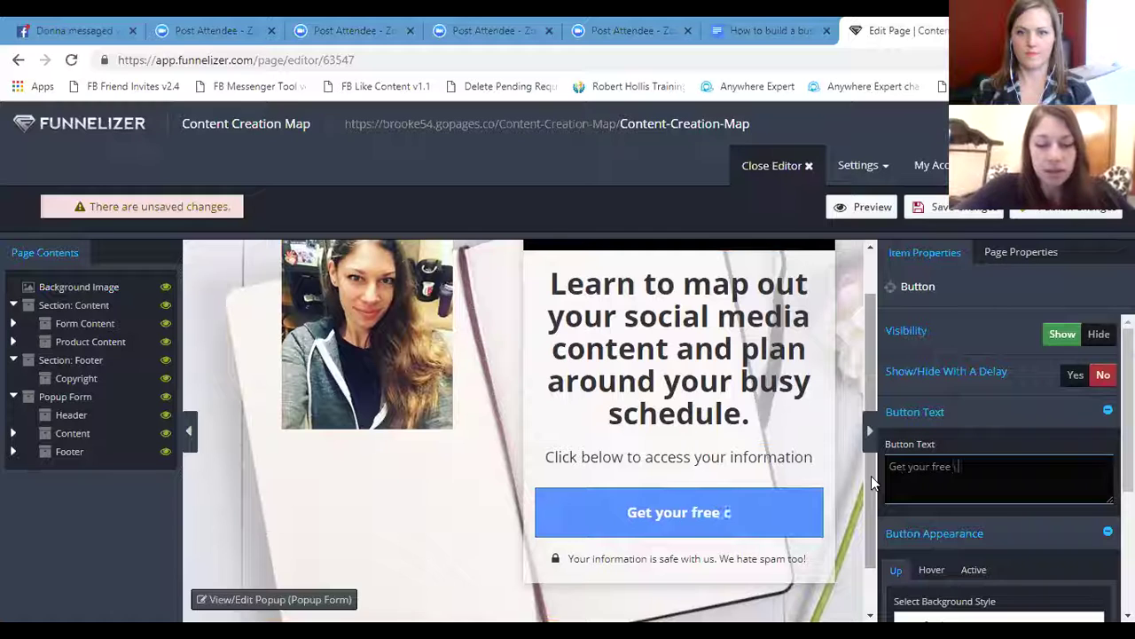
pyautogui.write('ontent map')
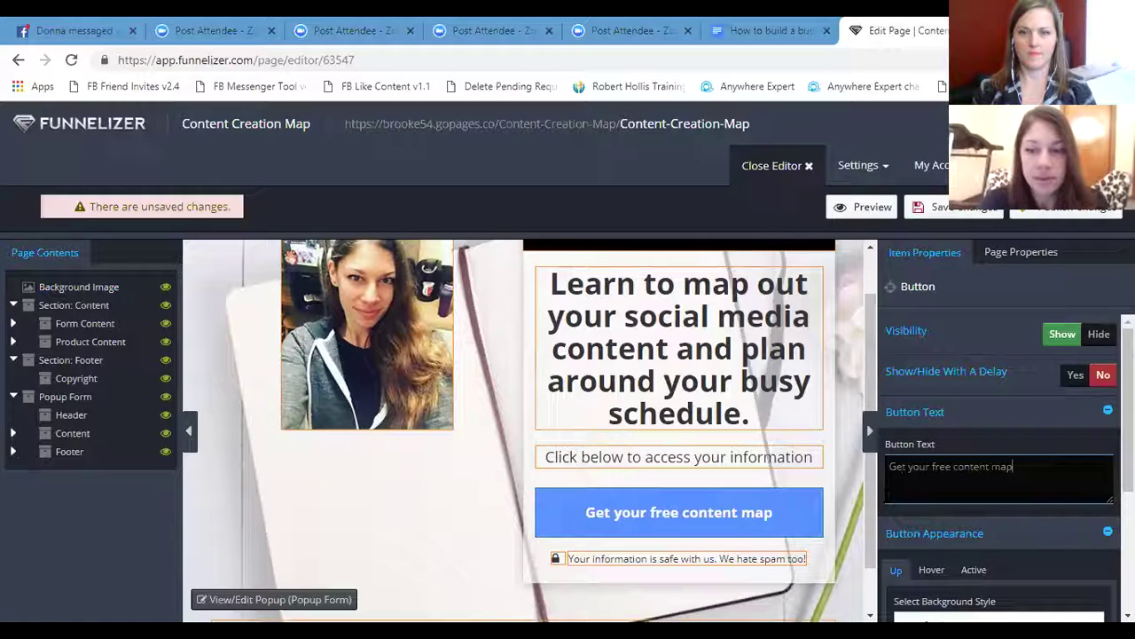
# - Open the page's Popup Form for editing and bring its e-book image and entry fields into view
pyautogui.scroll(-1, 871, 530)
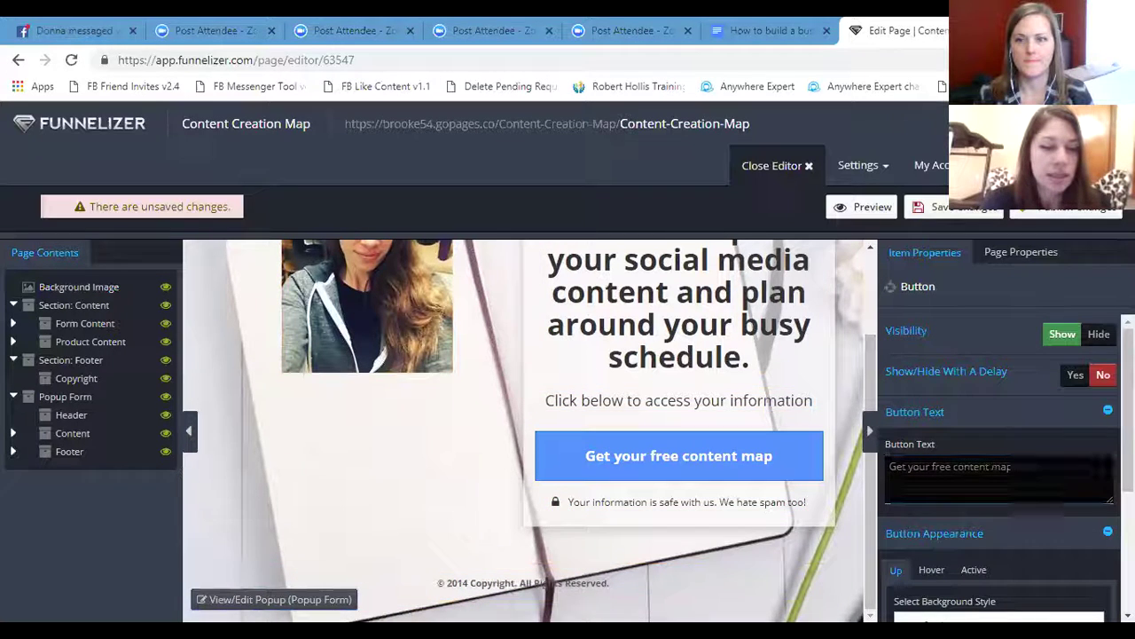
pyautogui.click(274, 599)
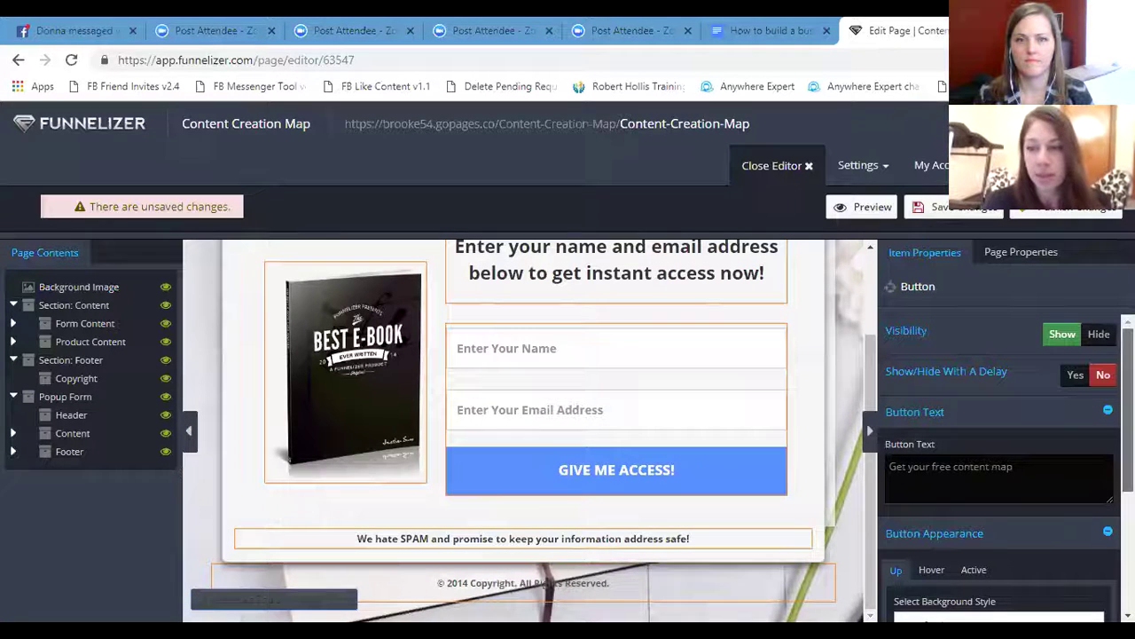
pyautogui.moveTo(871, 382); pyautogui.dragTo(867, 337)
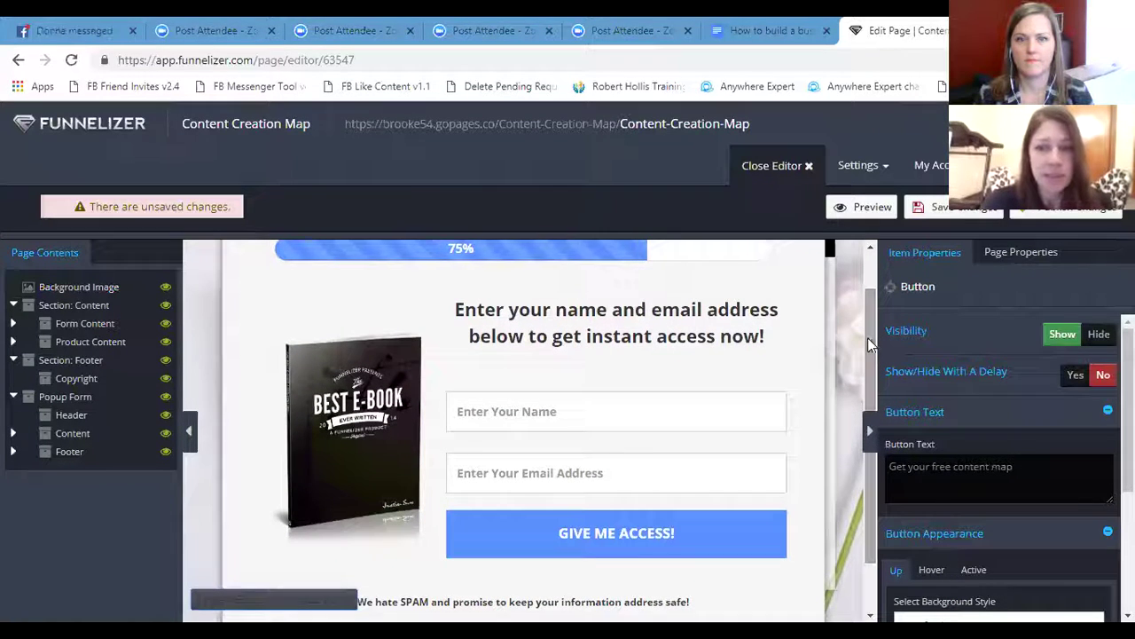
# - Replace the popup form's e-book product image with the me2 picture from the image library
pyautogui.click(357, 439)
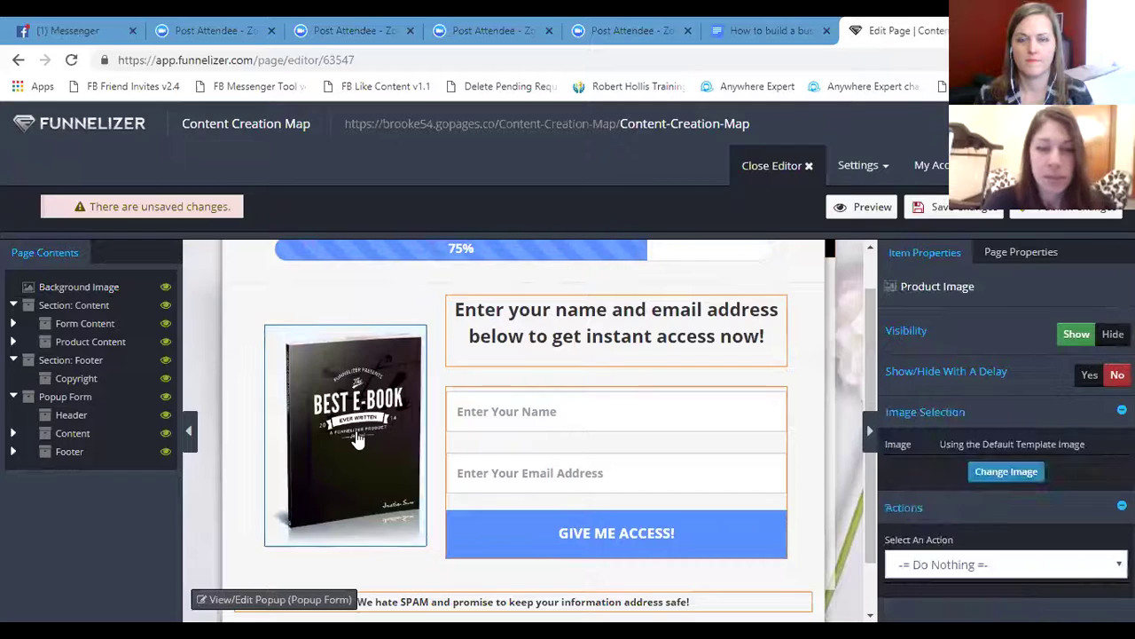
pyautogui.click(1008, 477)
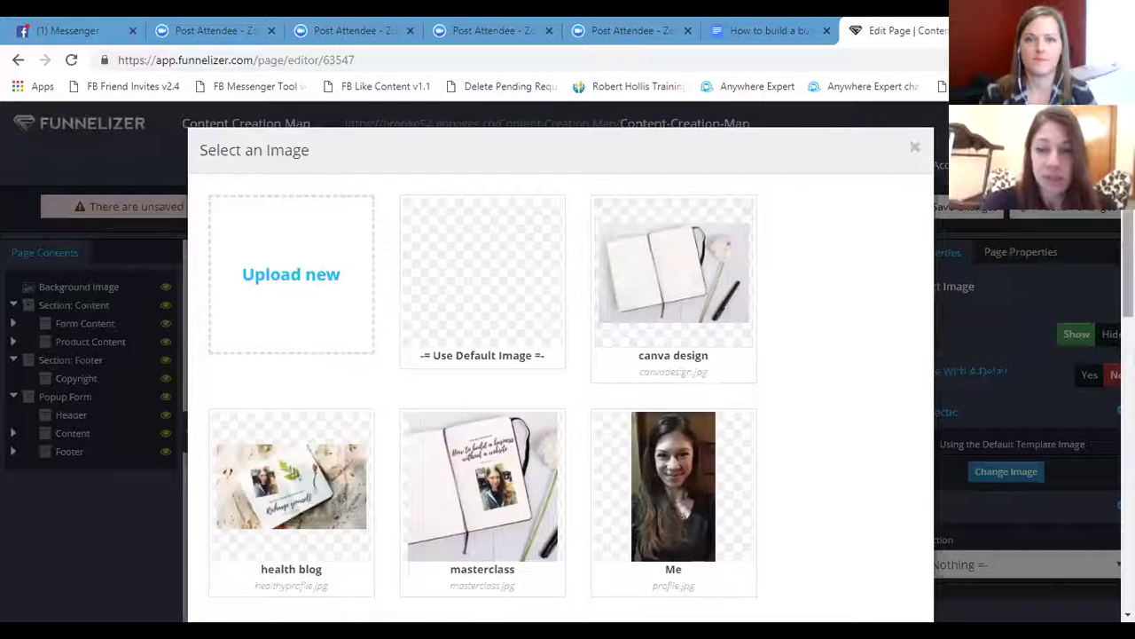
pyautogui.scroll(-3, 1029, 385)
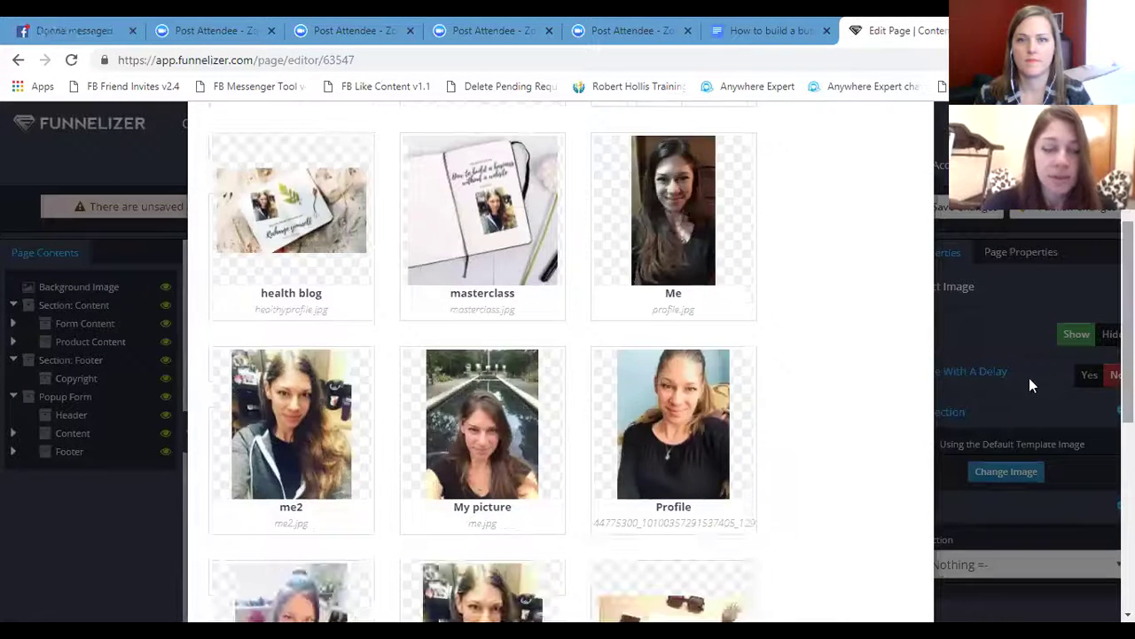
pyautogui.moveTo(261, 468)
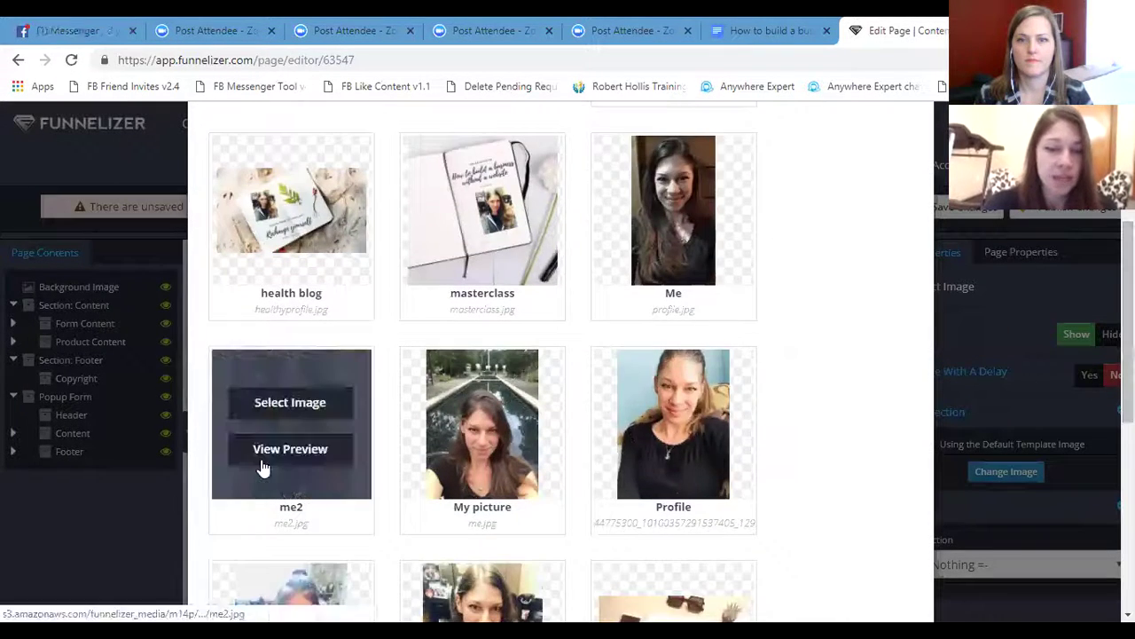
pyautogui.click(316, 409)
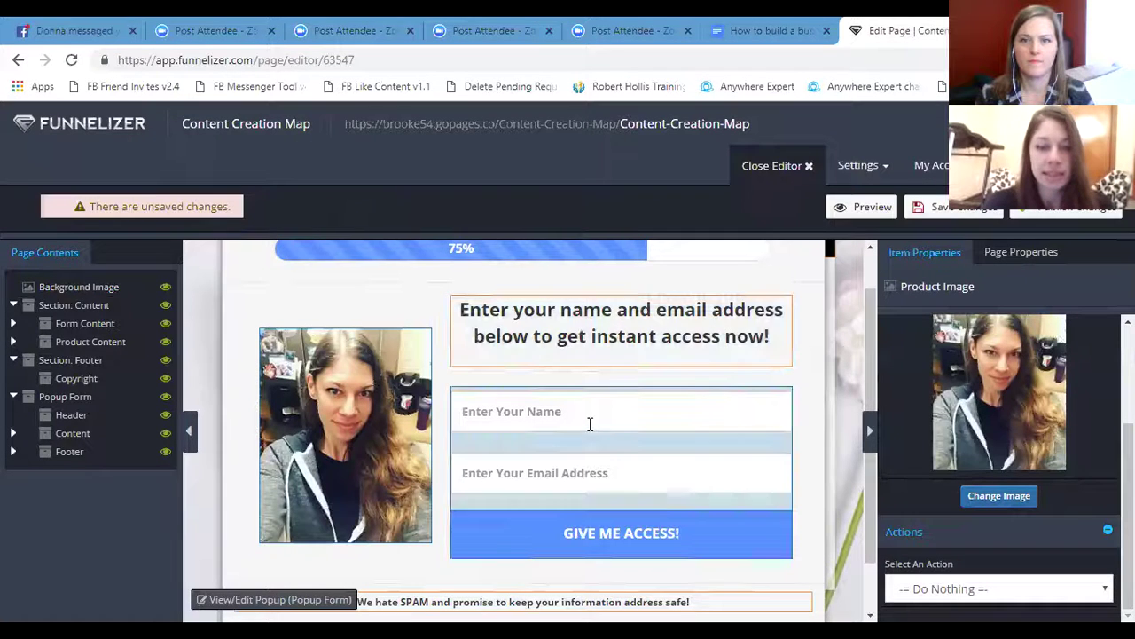
# - Review the popup form's fields and the field types that can be added, and save the page
pyautogui.click(721, 385)
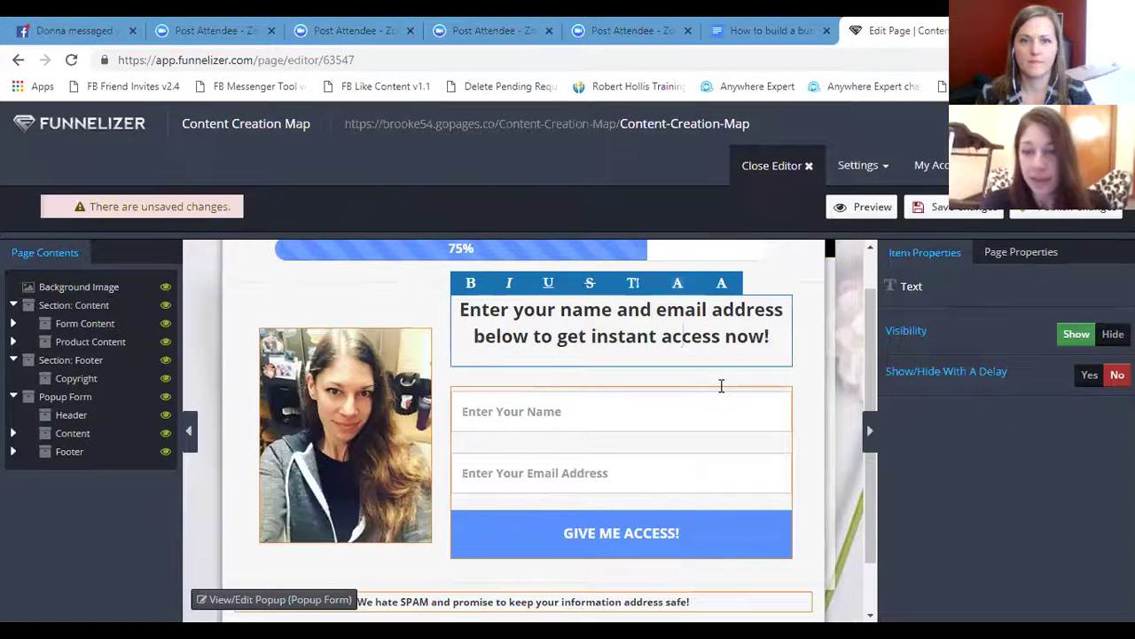
pyautogui.click(654, 409)
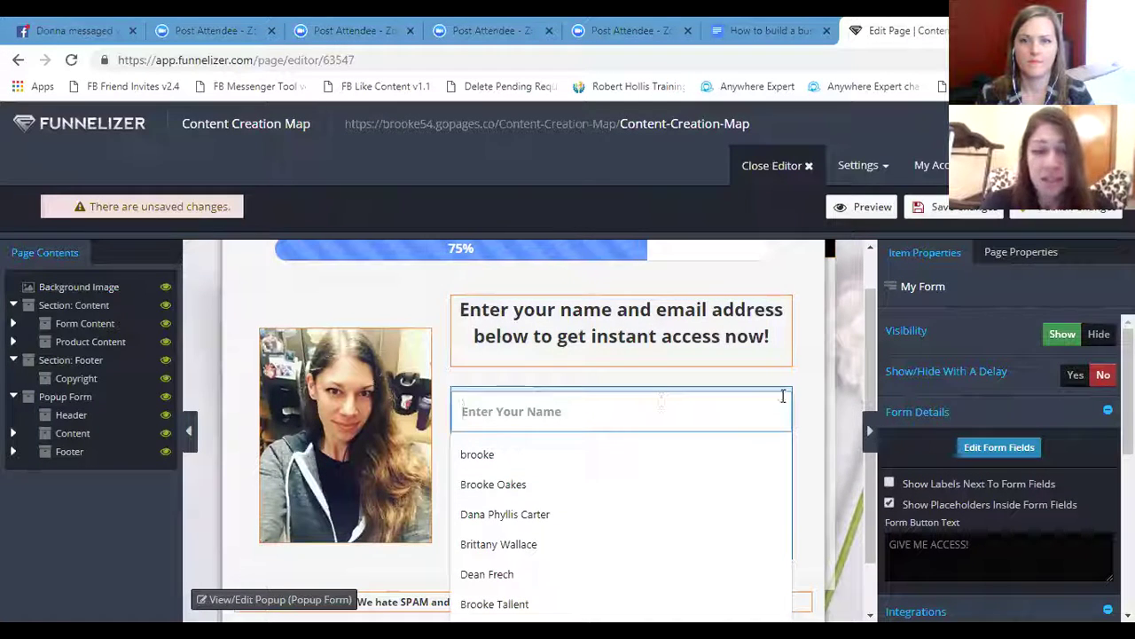
pyautogui.click(811, 385)
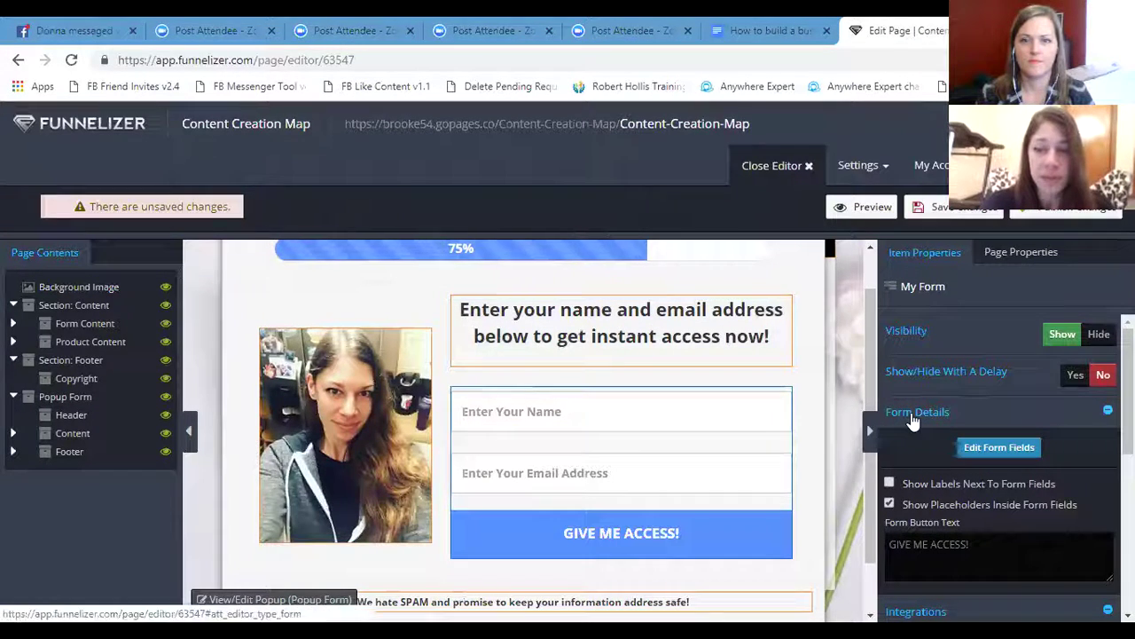
pyautogui.click(993, 544)
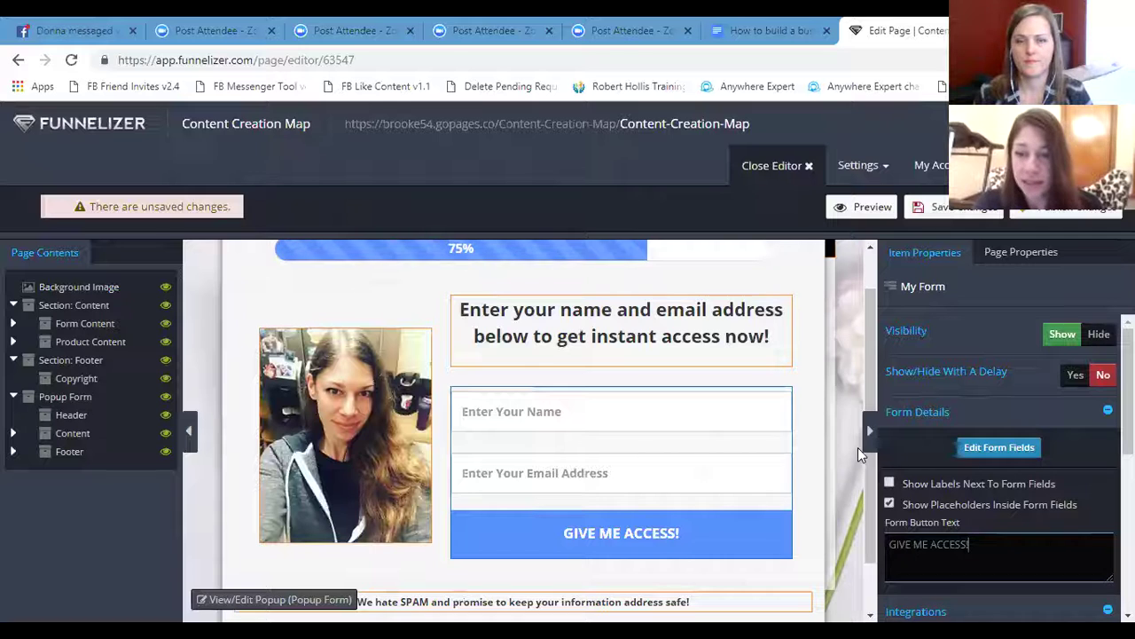
pyautogui.click(975, 450)
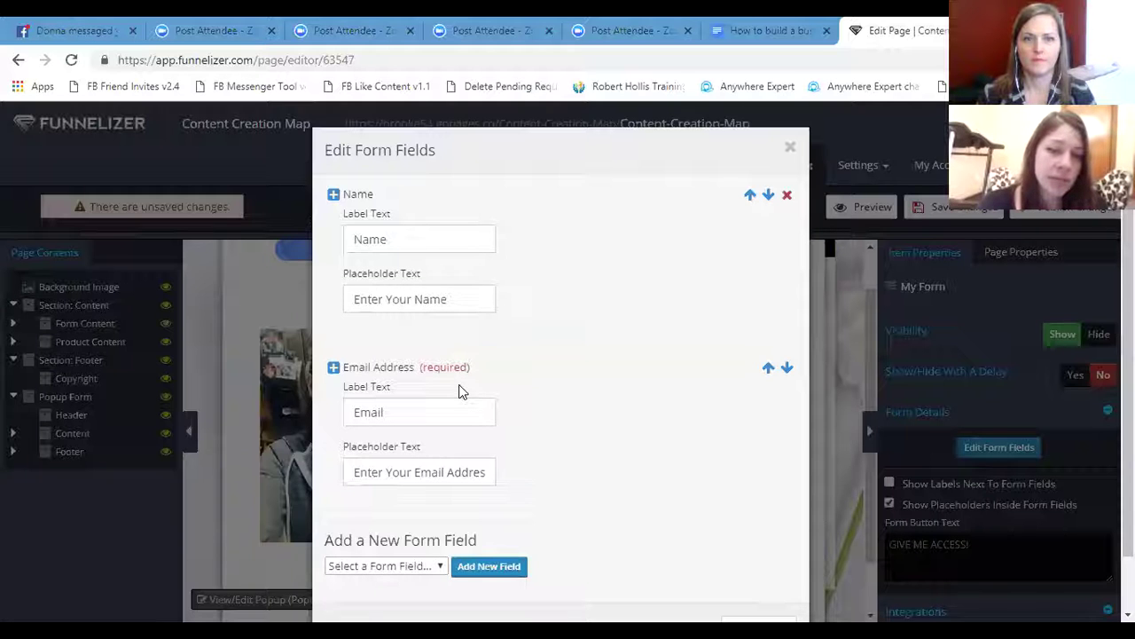
pyautogui.click(437, 565)
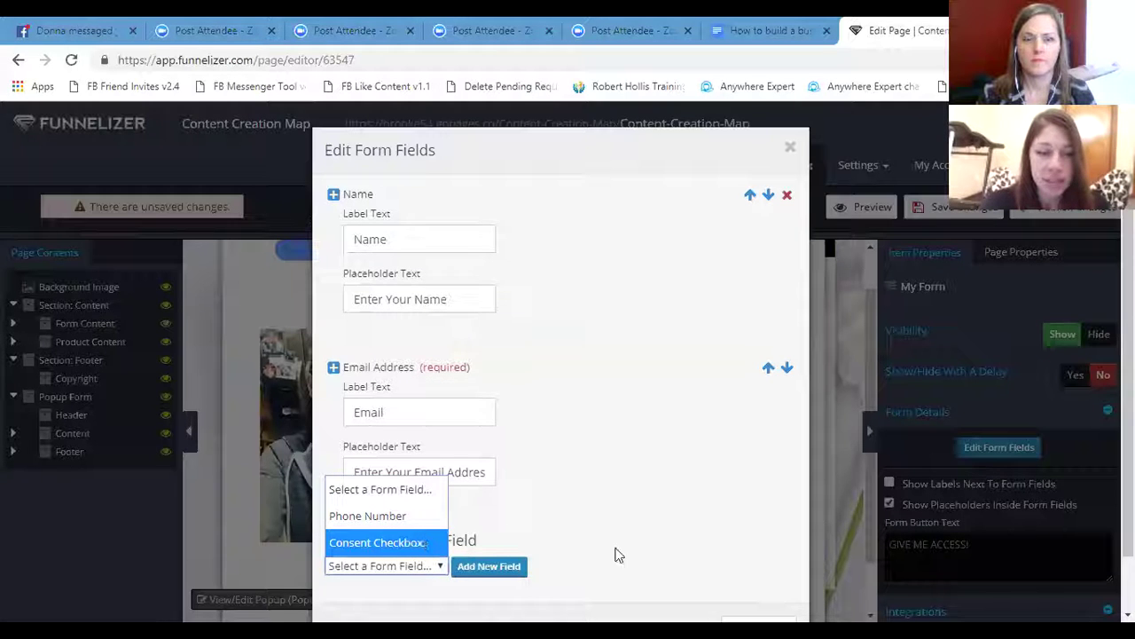
pyautogui.click(854, 542)
pyautogui.click(854, 542)
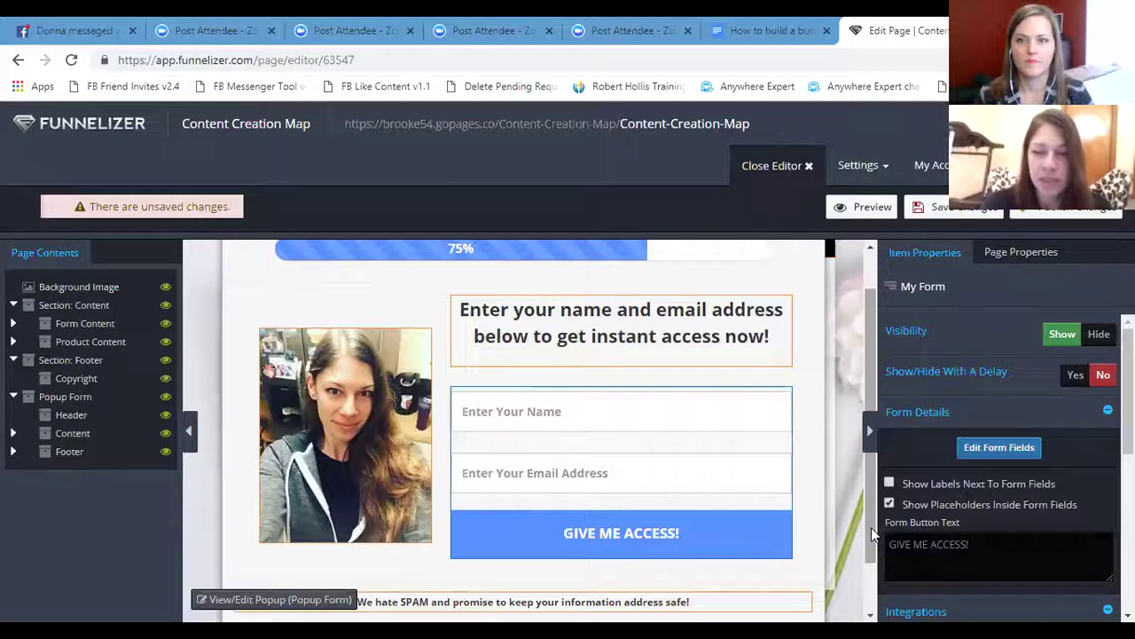
pyautogui.moveTo(871, 527)
pyautogui.mouseDown()
pyautogui.moveTo(871, 559)
pyautogui.moveTo(871, 530)
pyautogui.mouseUp()
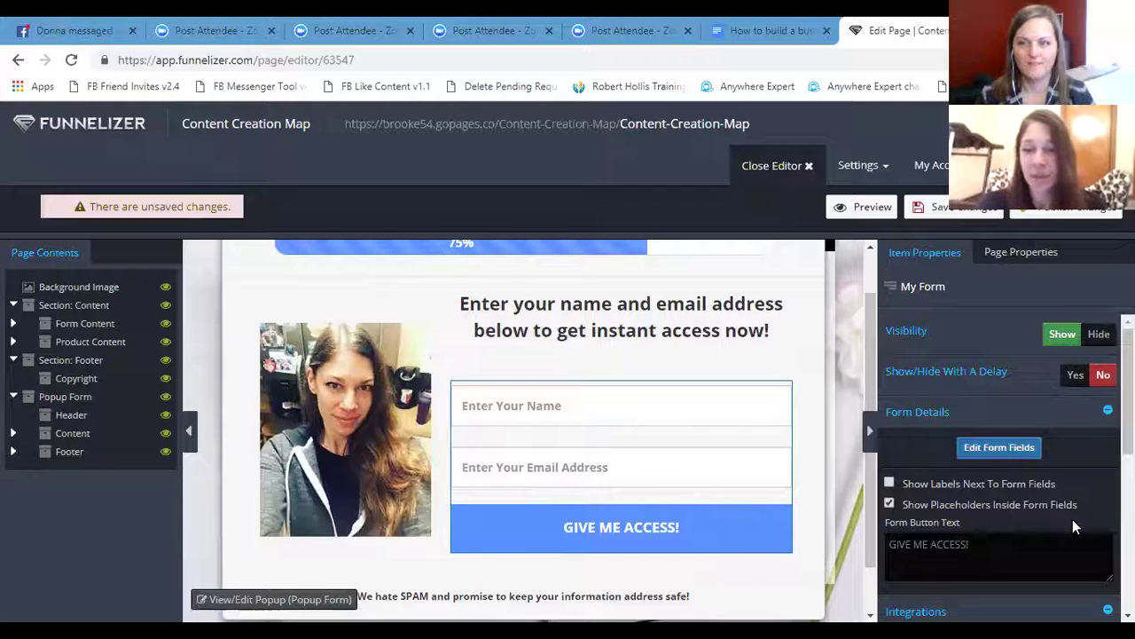
pyautogui.click(966, 209)
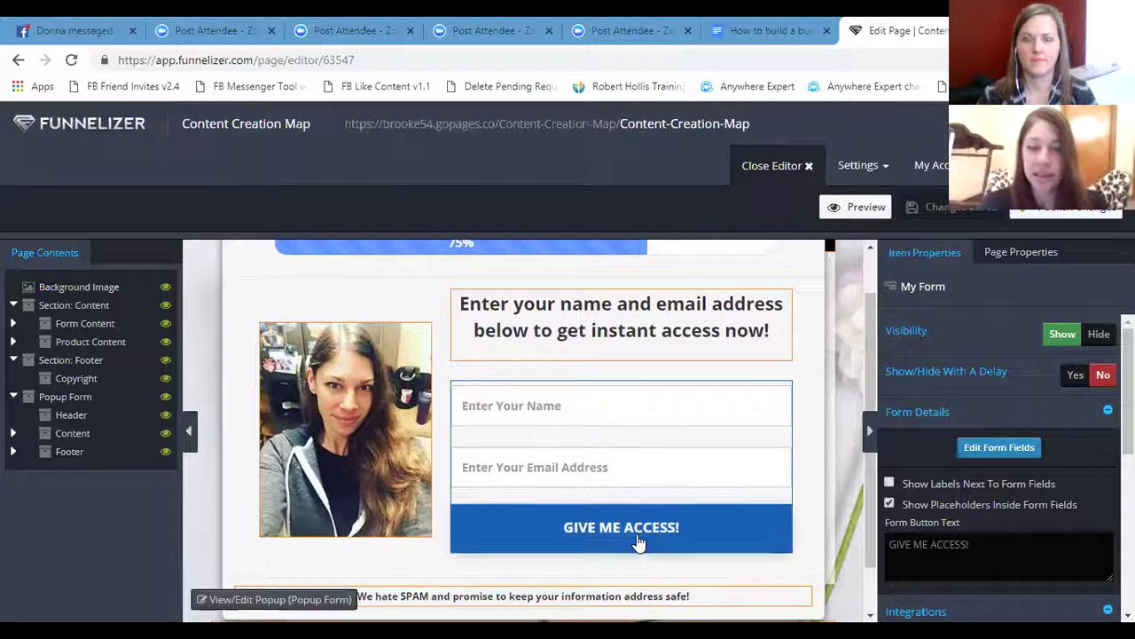
# - Change the popup form's button text to "Get my content map now" and save the page
pyautogui.moveTo(970, 544); pyautogui.dragTo(858, 546)
pyautogui.write('Get')
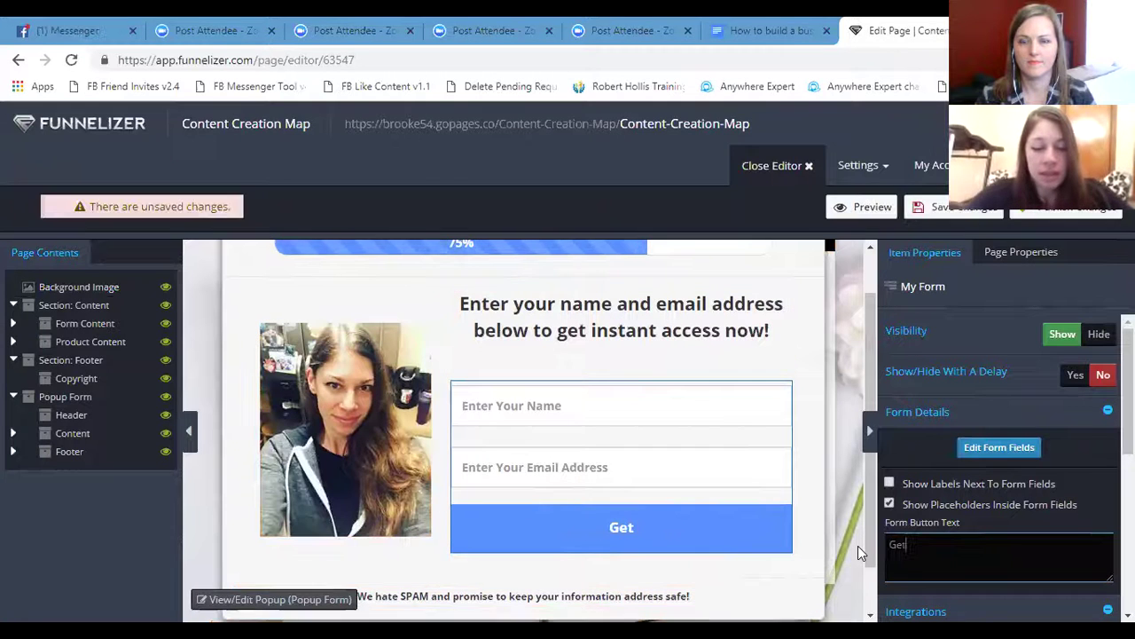
pyautogui.write(' my conten')
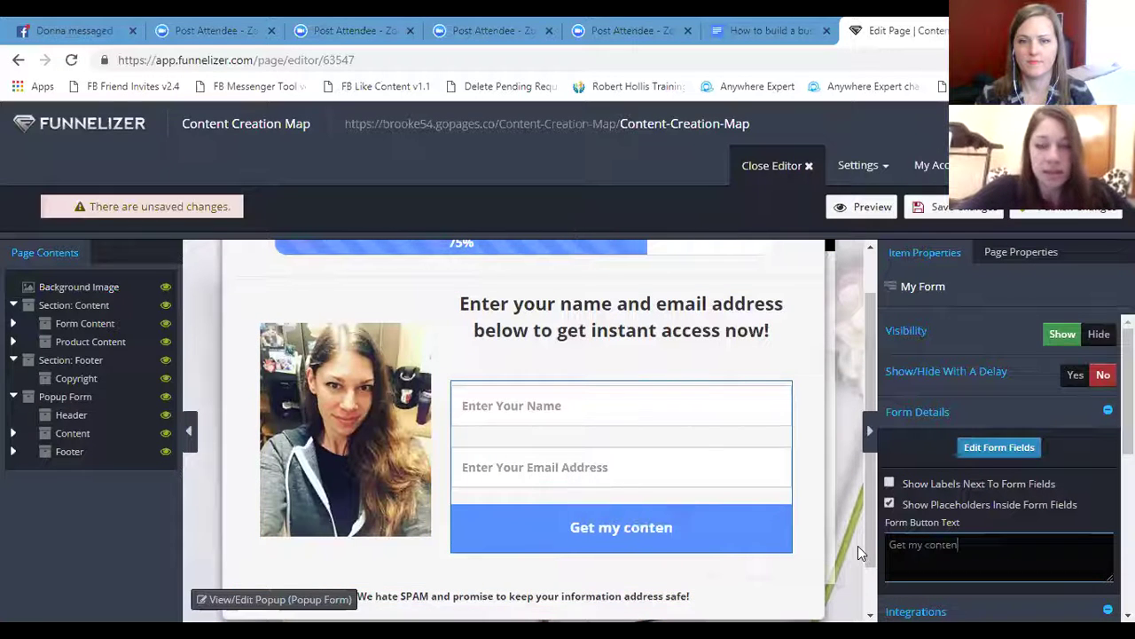
pyautogui.write('t map now')
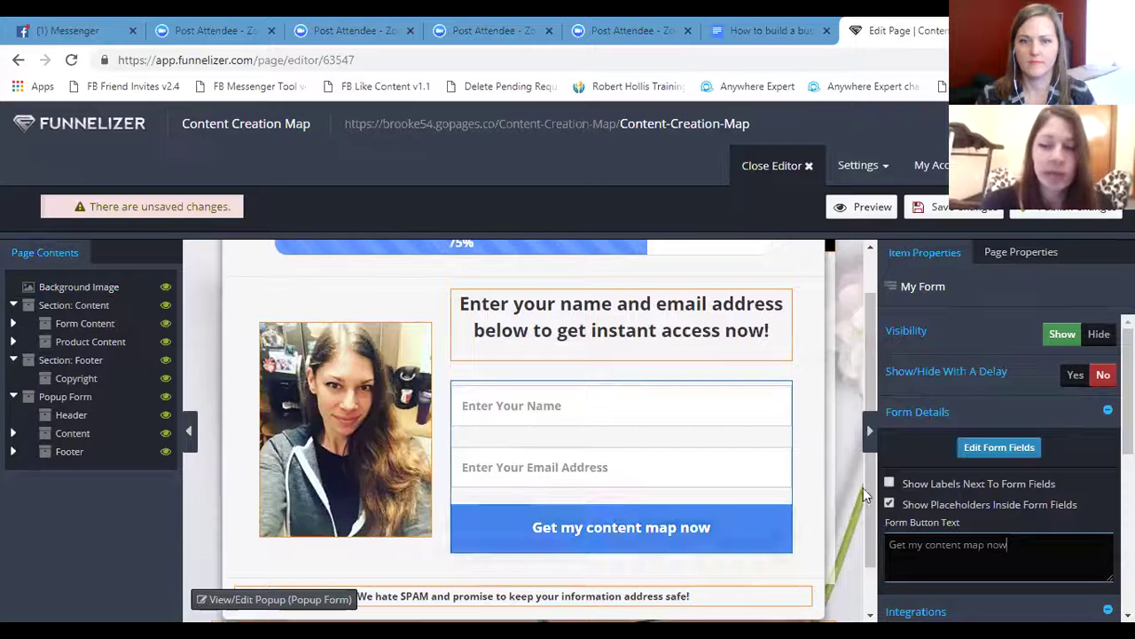
pyautogui.moveTo(871, 487); pyautogui.dragTo(869, 505)
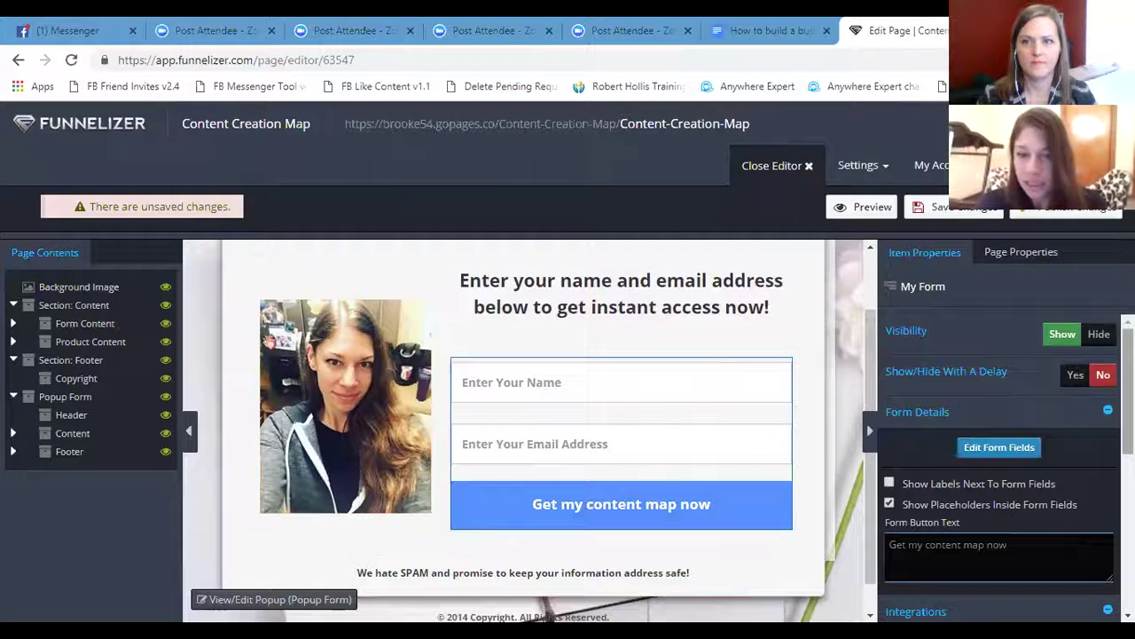
pyautogui.click(962, 209)
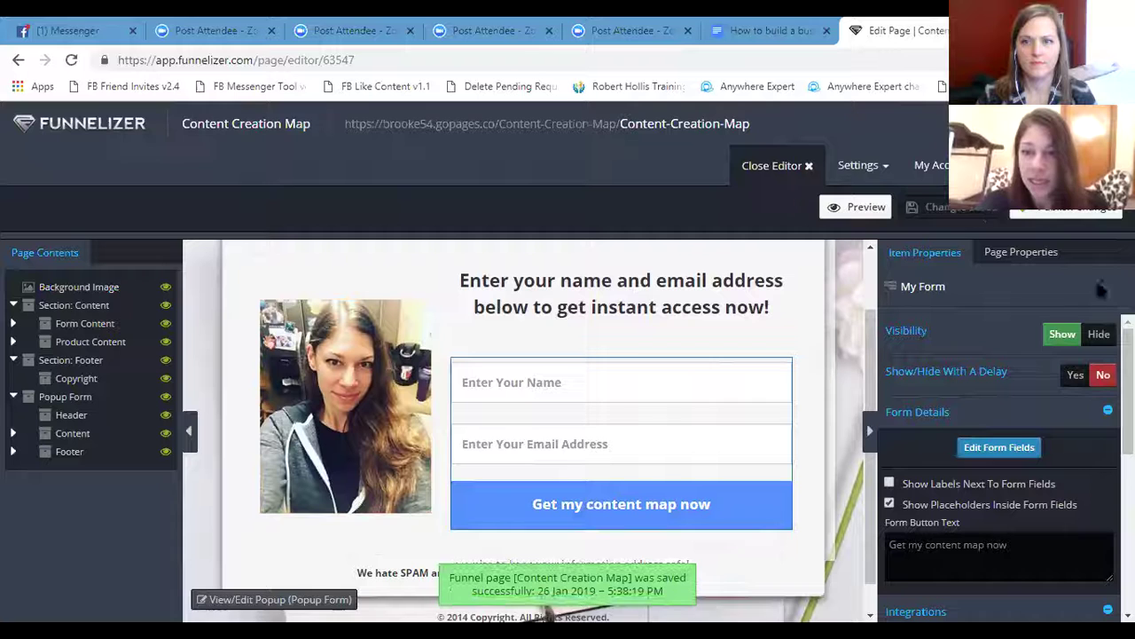
# - Check which integrations can be added to the popup form, without adding one
pyautogui.scroll(-3, 1002, 399)
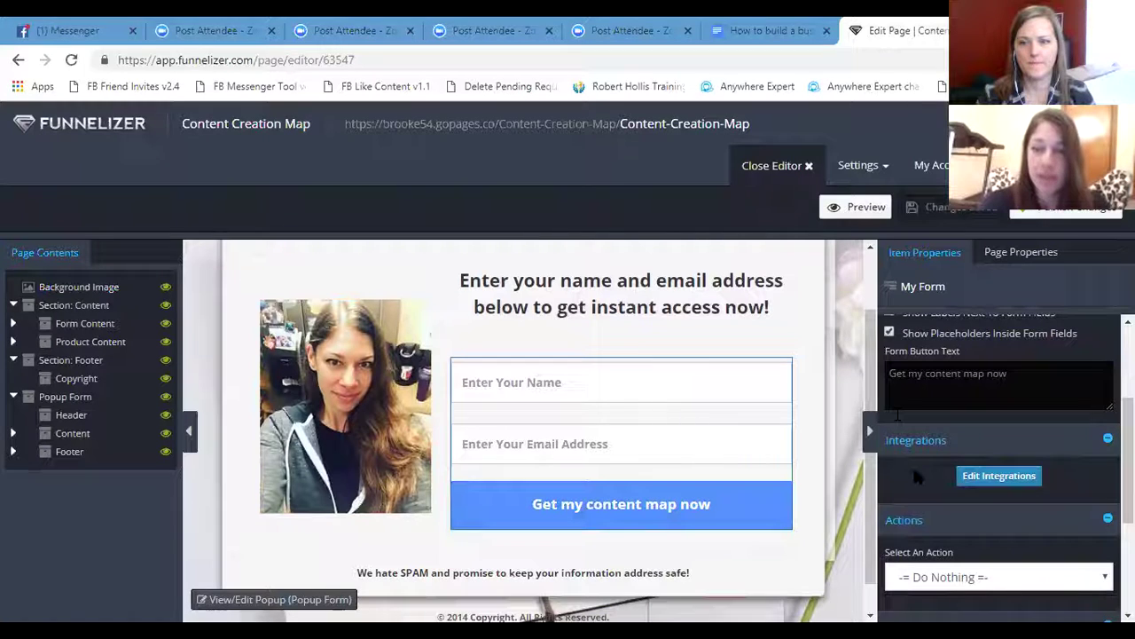
pyautogui.click(969, 476)
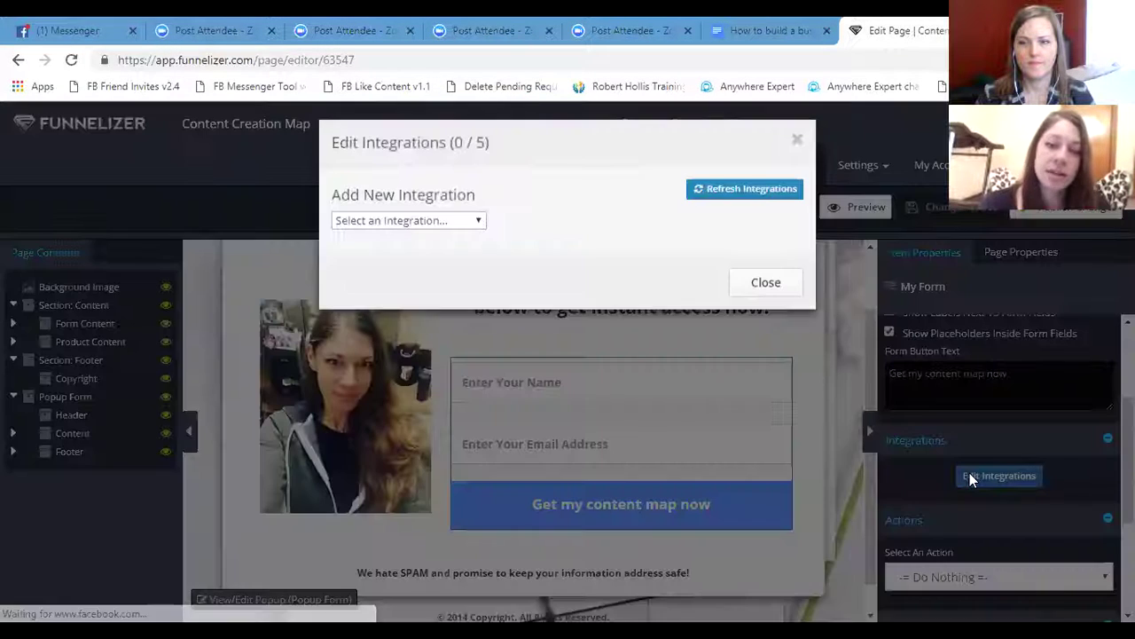
pyautogui.click(479, 231)
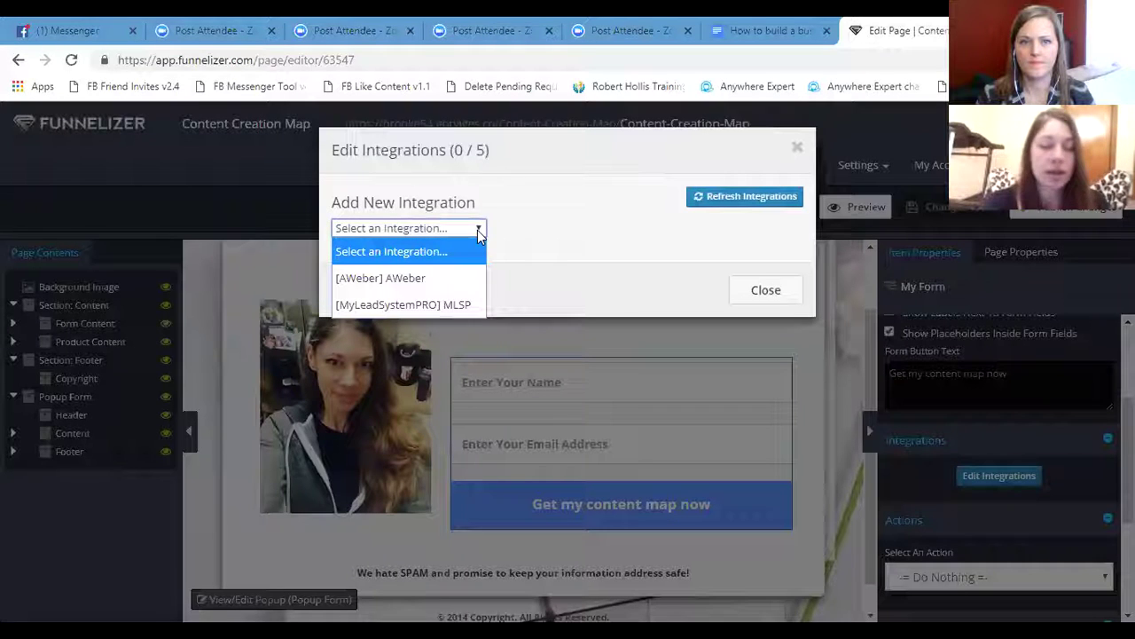
pyautogui.click(761, 306)
pyautogui.click(758, 302)
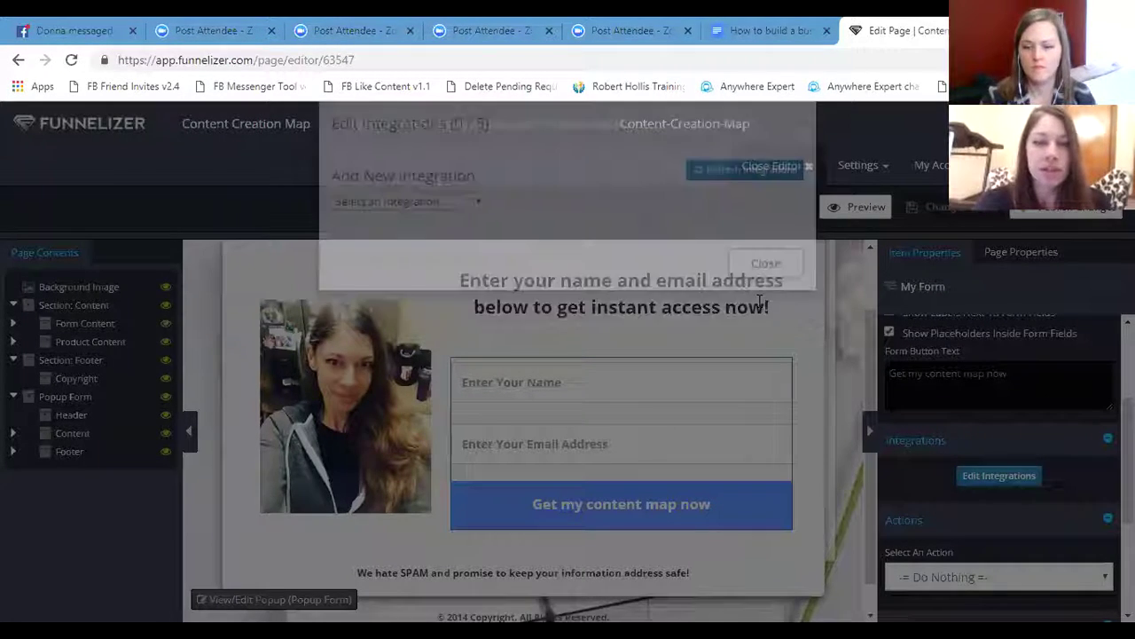
# - Go to the account's integrations page and review the integration types offered for a new integration, without creating one
pyautogui.click(876, 169)
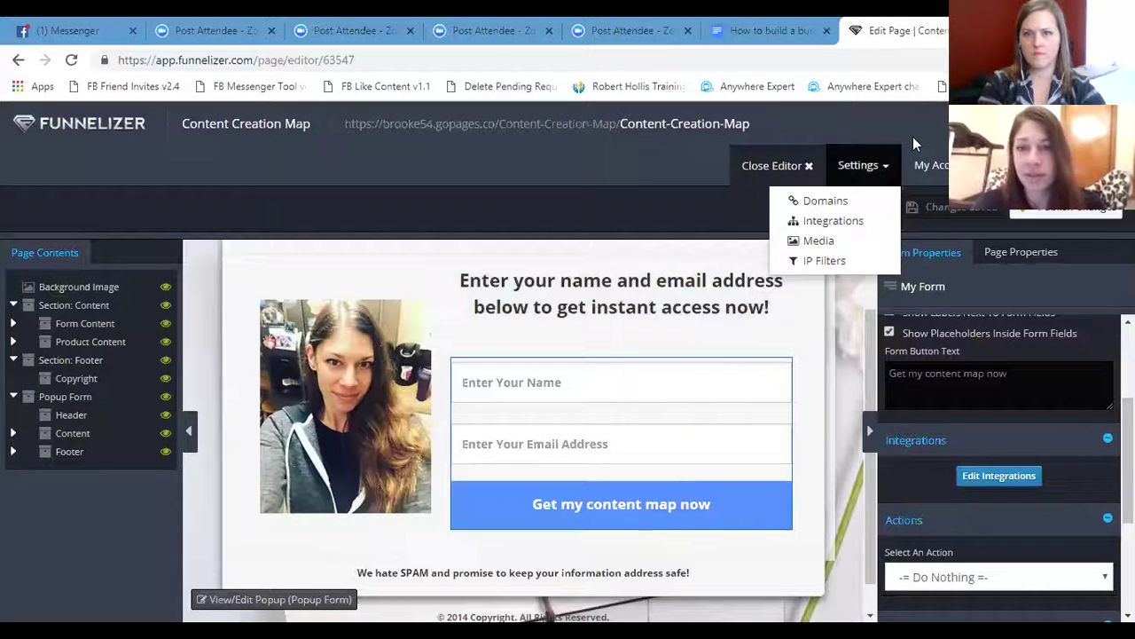
pyautogui.click(834, 221)
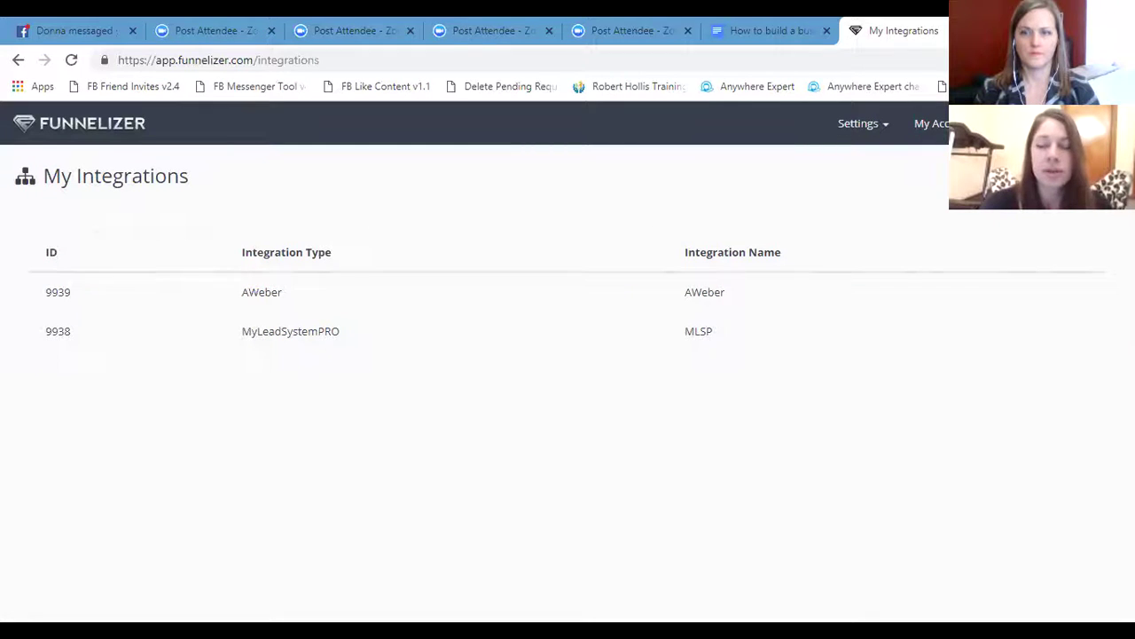
pyautogui.click(1060, 175)
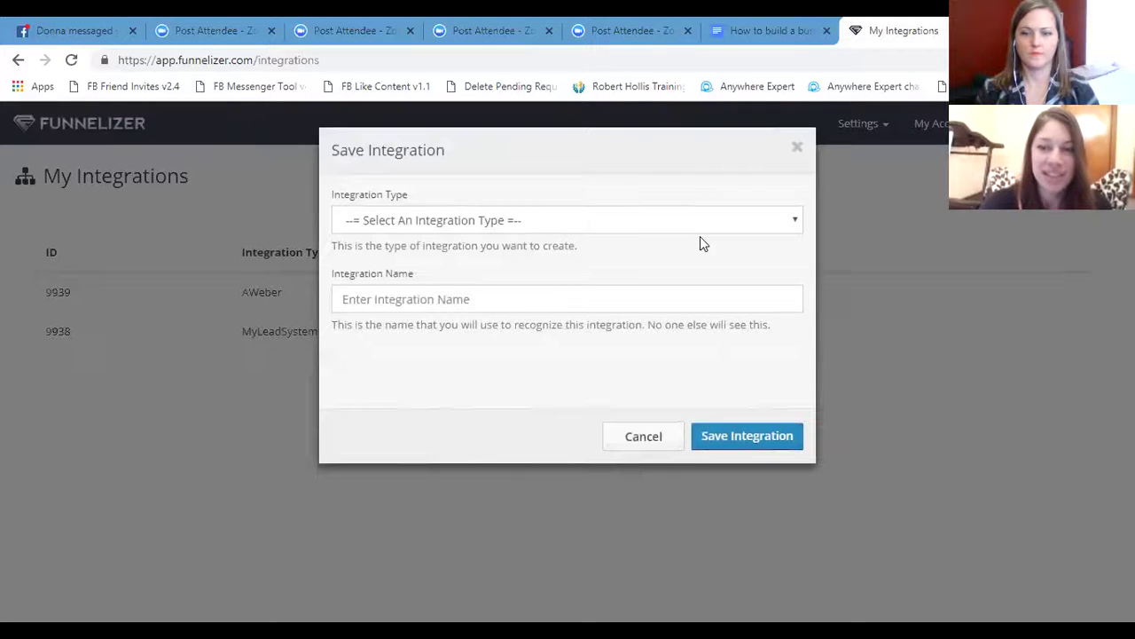
pyautogui.click(793, 226)
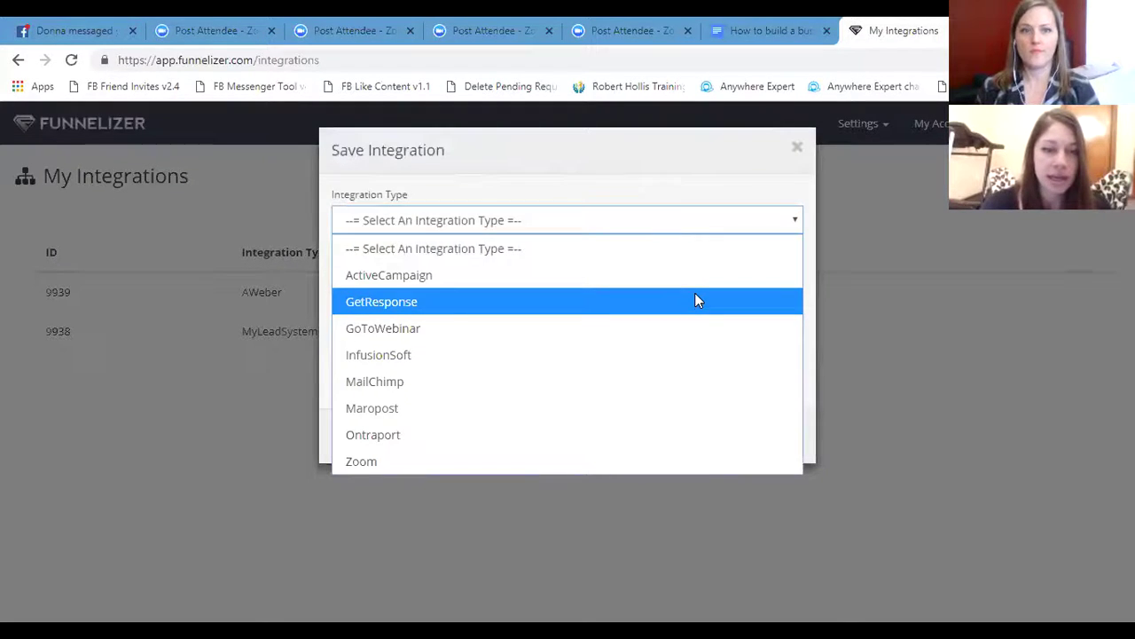
pyautogui.click(816, 395)
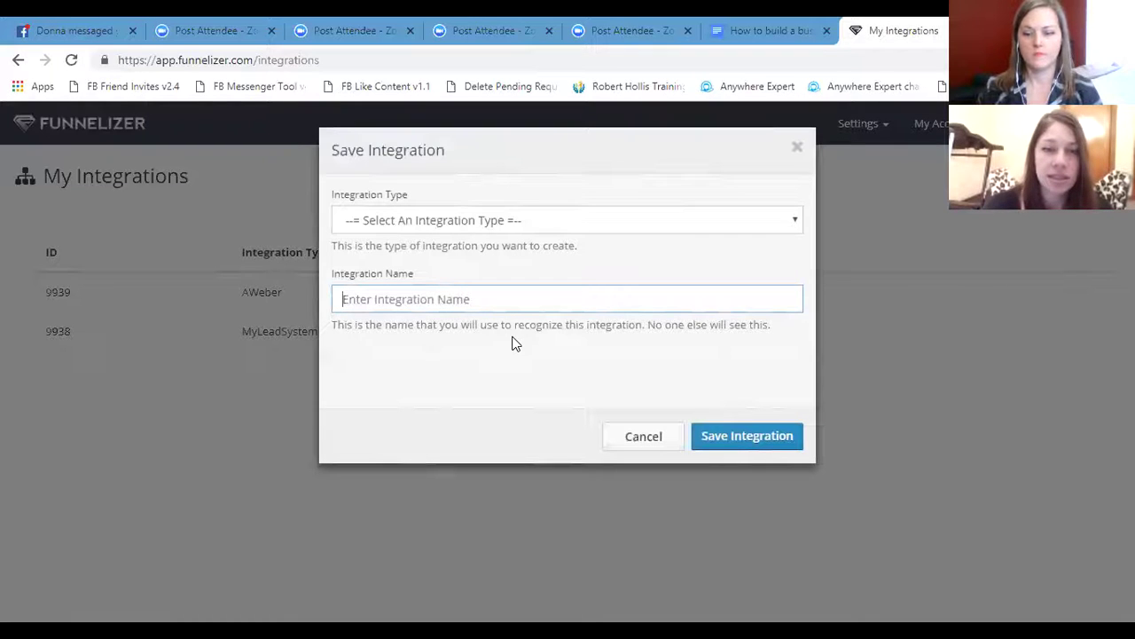
pyautogui.click(654, 439)
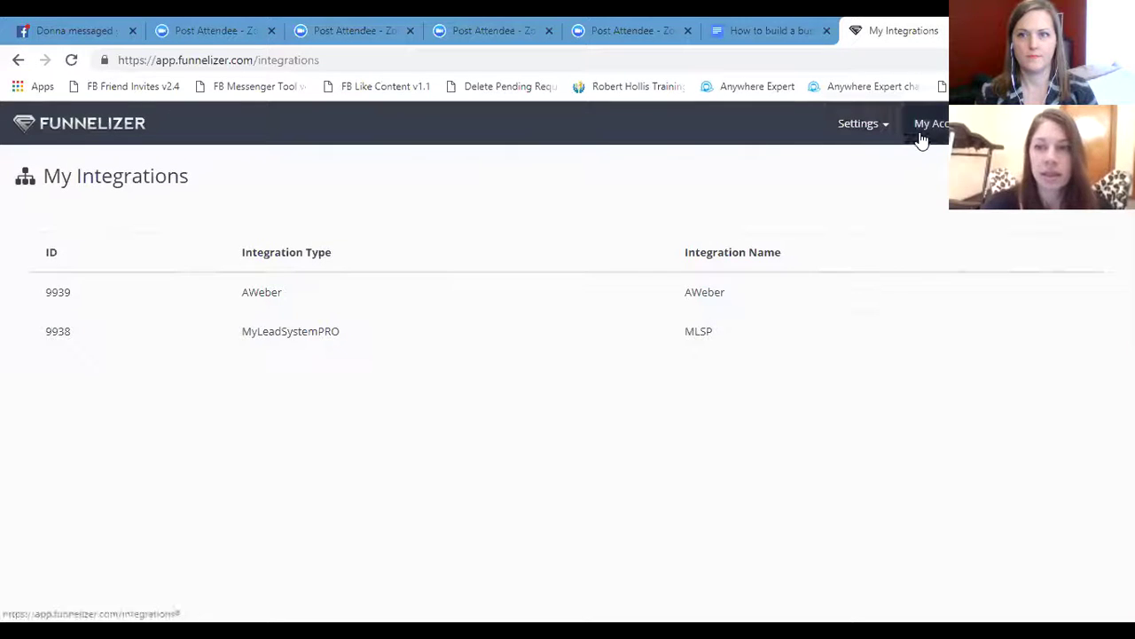
# - Return to the funnels dashboard and open the draft Content Creation Map funnel for editing
pyautogui.click(872, 142)
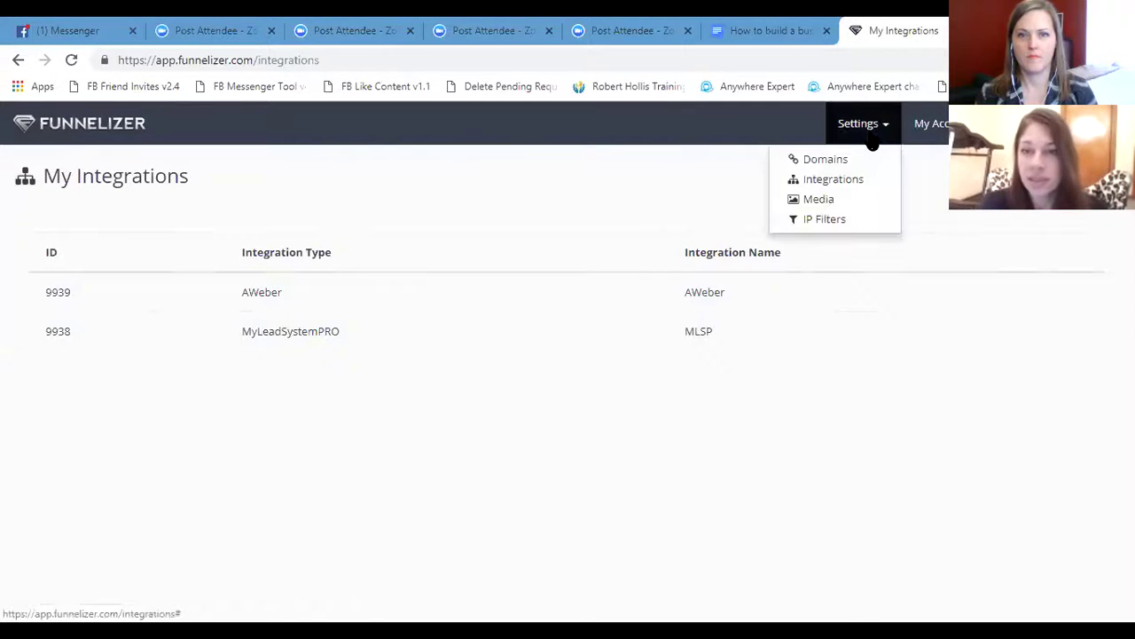
pyautogui.click(122, 127)
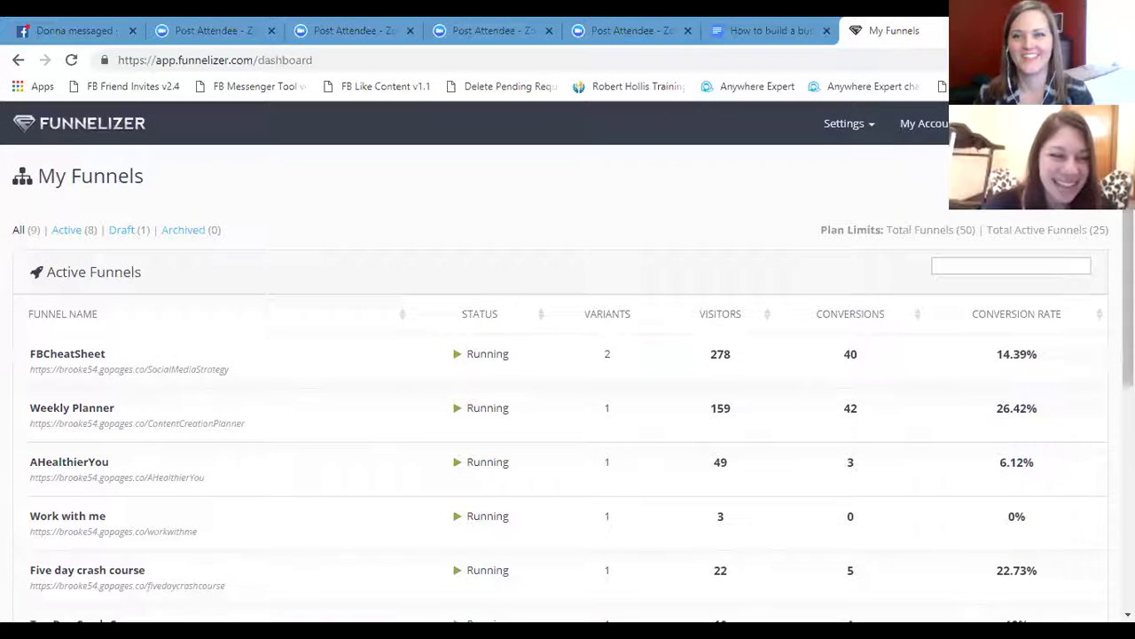
pyautogui.scroll(-1, 567, 355)
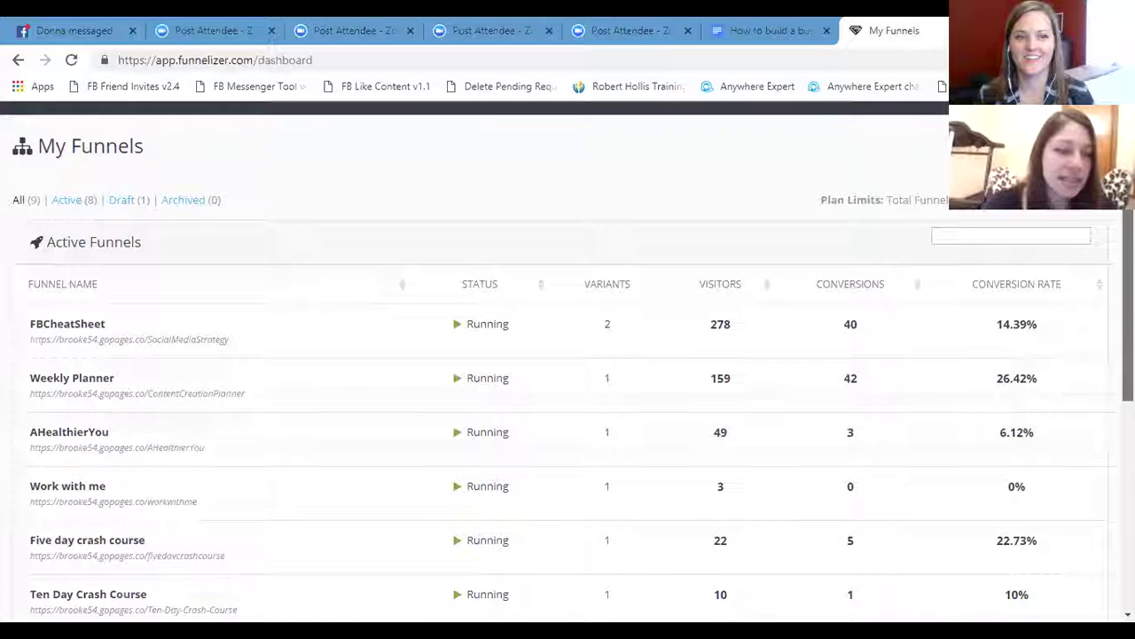
pyautogui.scroll(-5, 568, 355)
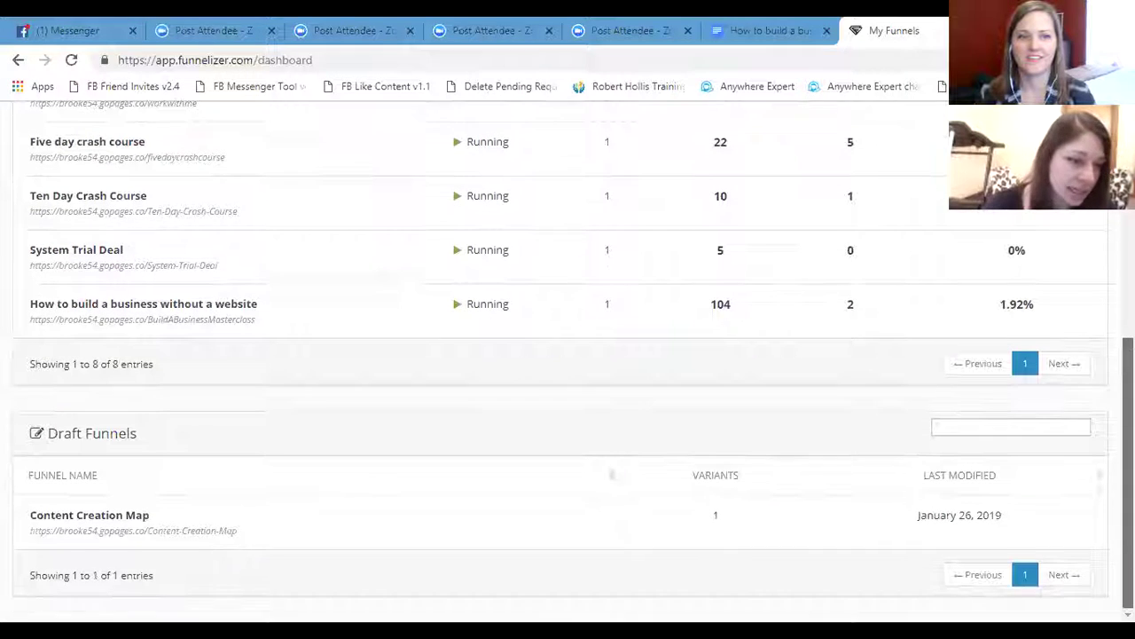
pyautogui.click(401, 522)
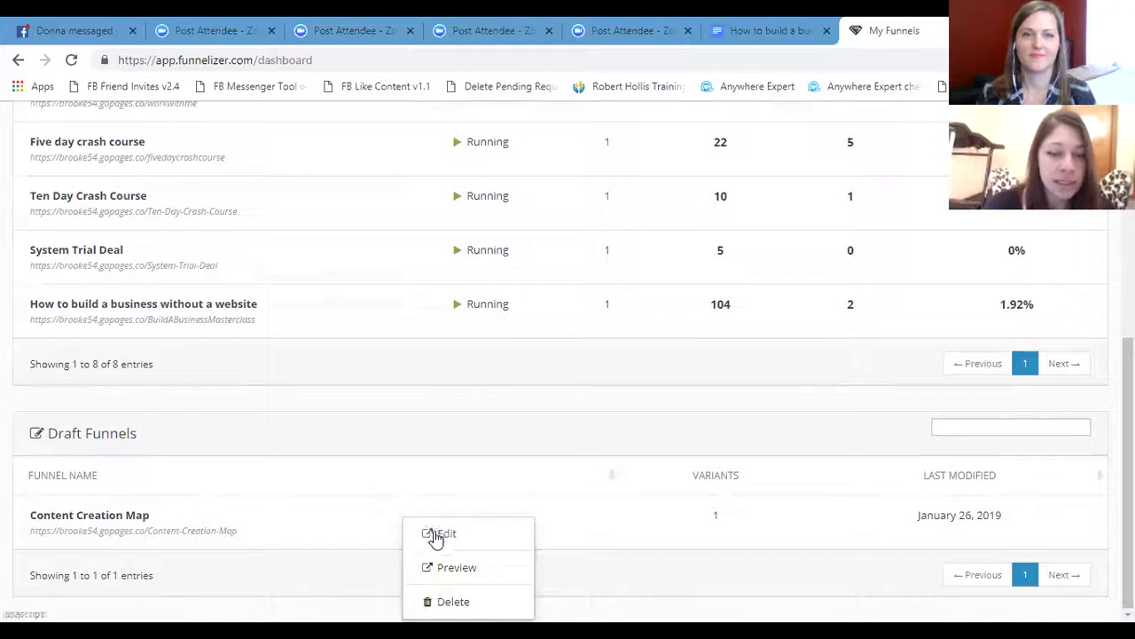
pyautogui.click(439, 534)
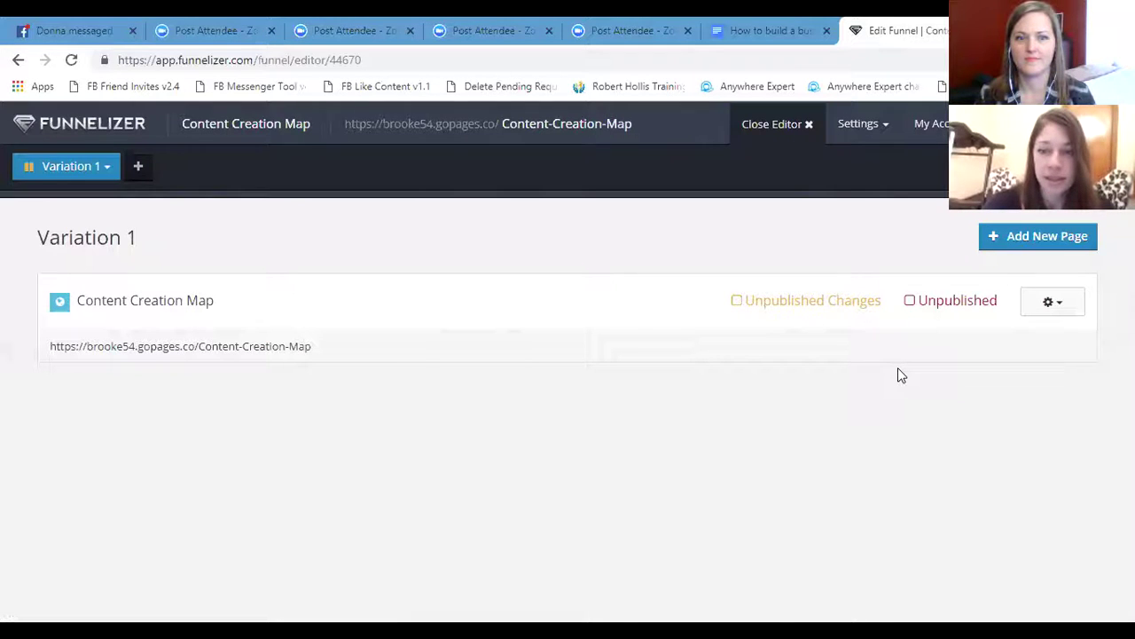
# - Open the Content Creation Map page for editing and select the form inside its popup
pyautogui.click(1071, 314)
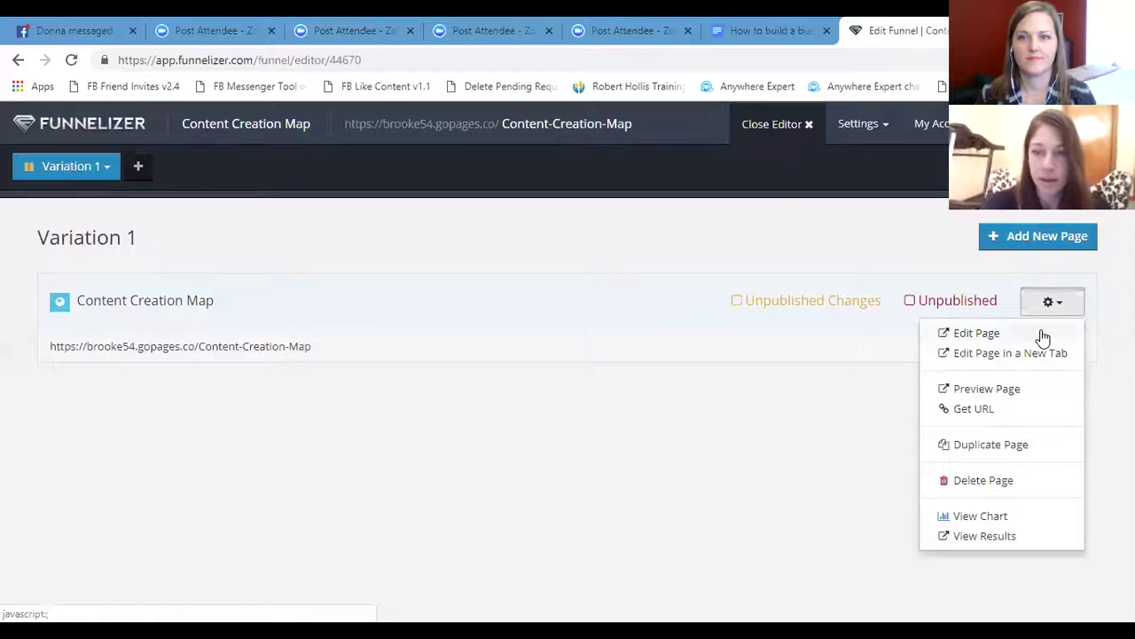
pyautogui.click(1042, 334)
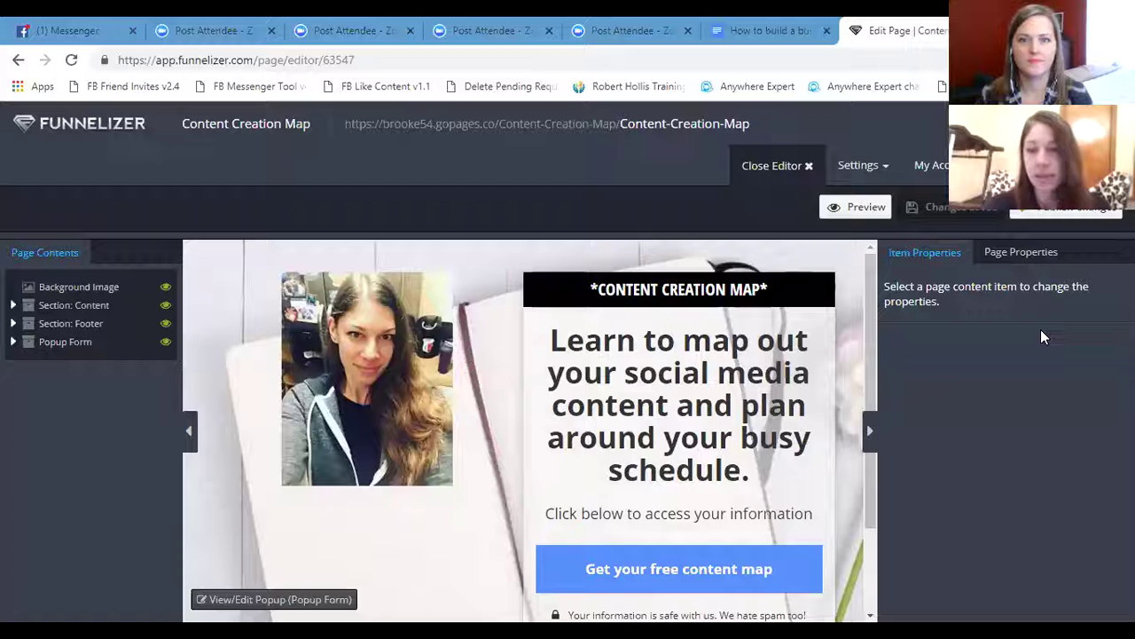
pyautogui.click(264, 600)
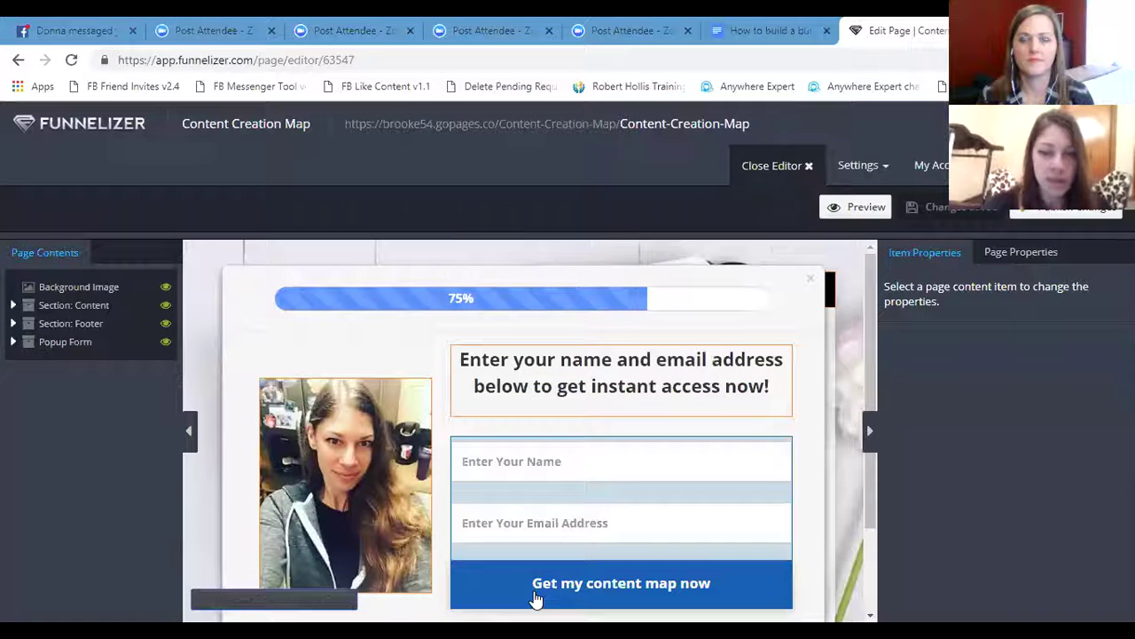
pyautogui.click(536, 599)
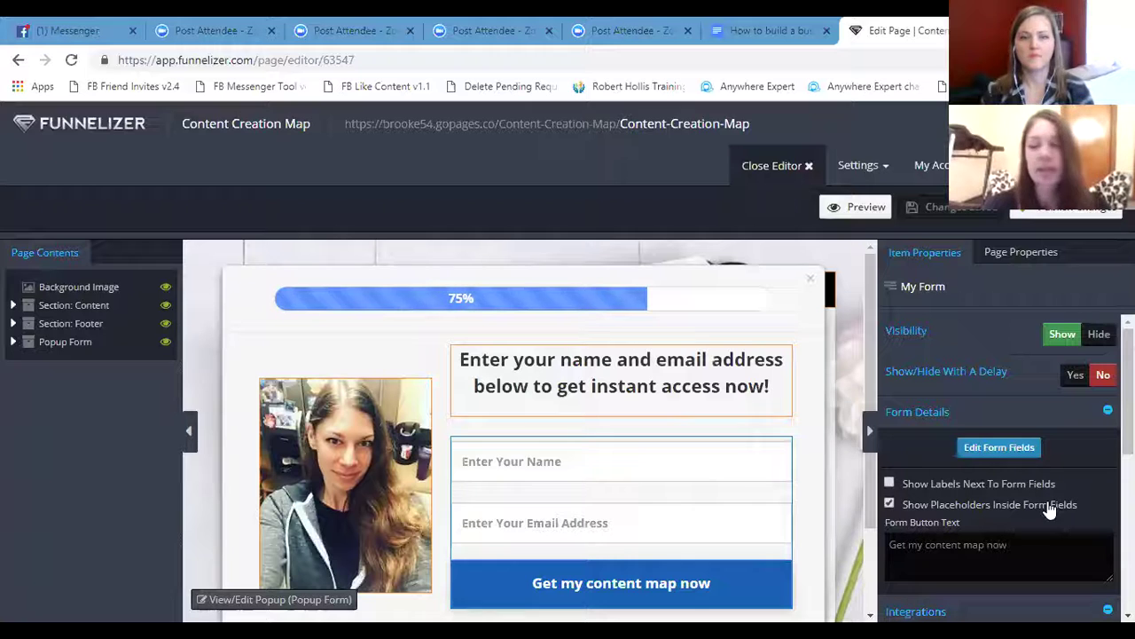
# - Add an AWeber integration to the popup form using the Weekly planner list as its integration point
pyautogui.scroll(-1, 1051, 510)
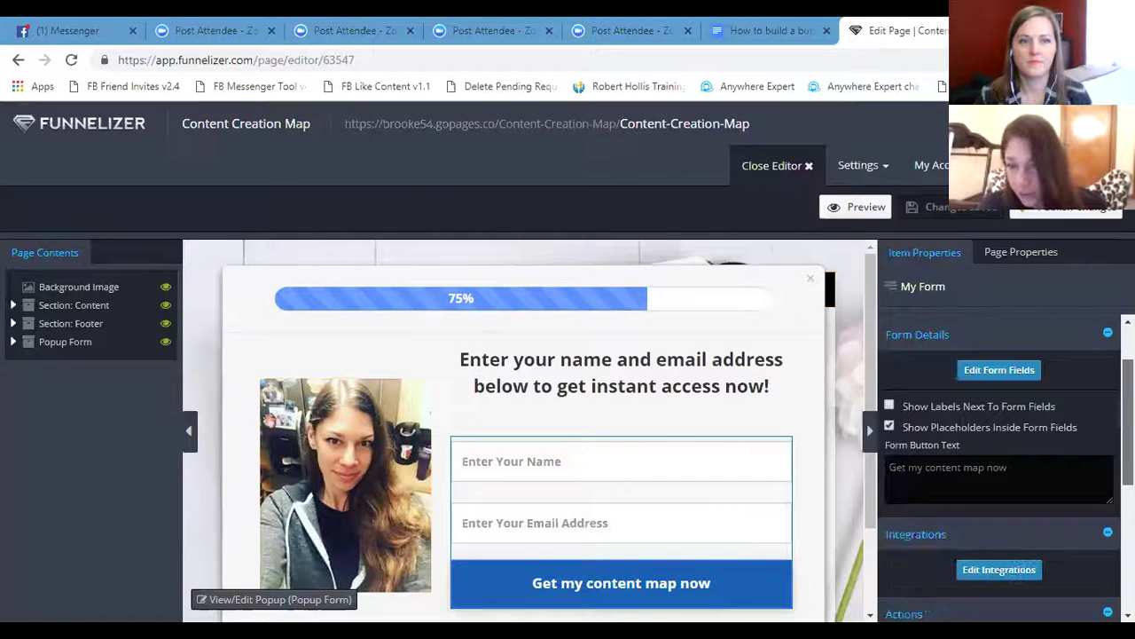
pyautogui.scroll(-1, 1000, 470)
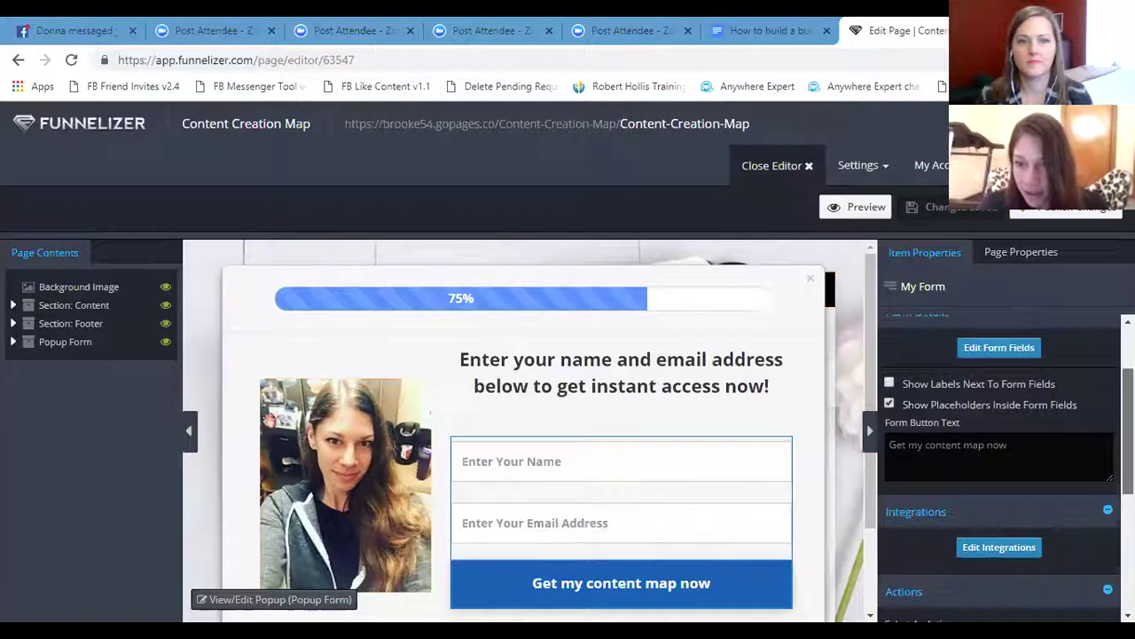
pyautogui.scroll(-1, 1077, 488)
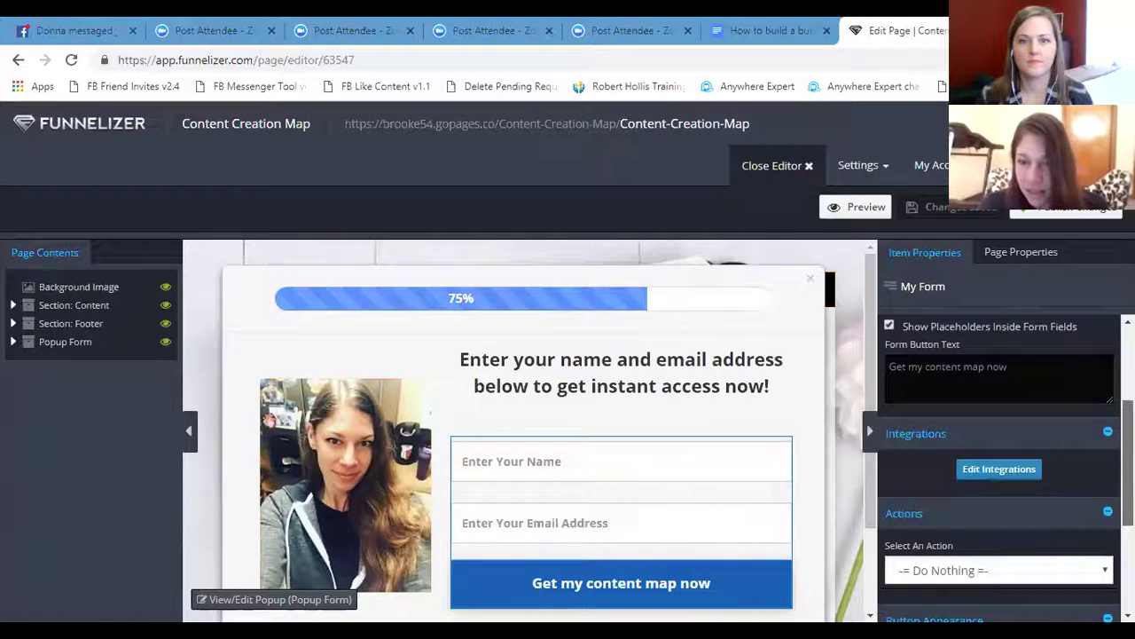
pyautogui.click(1025, 476)
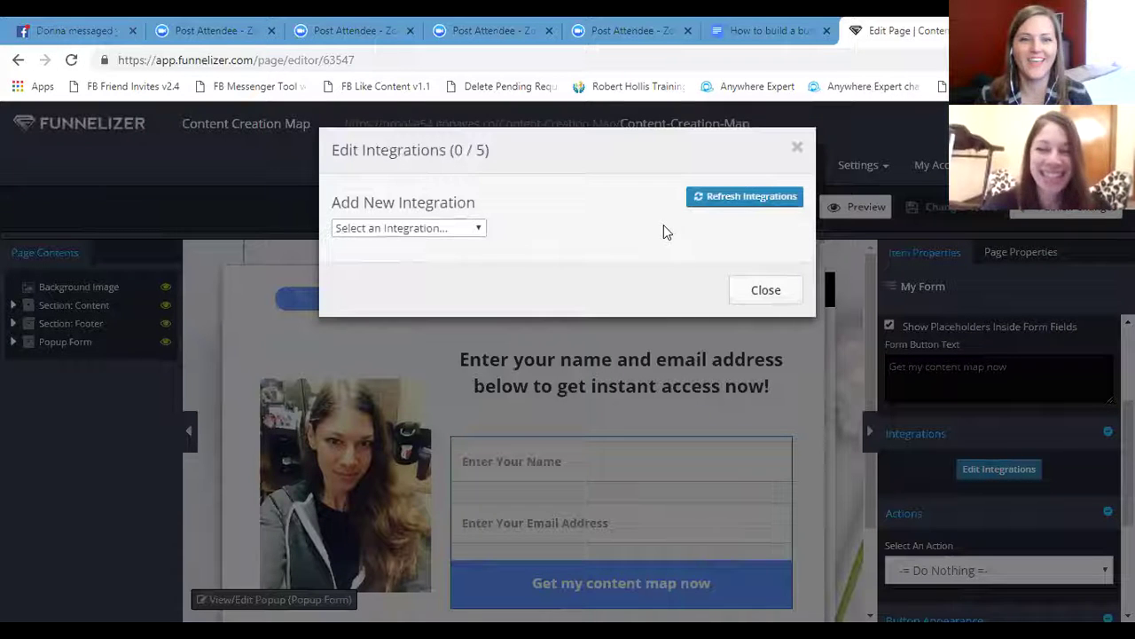
pyautogui.click(480, 228)
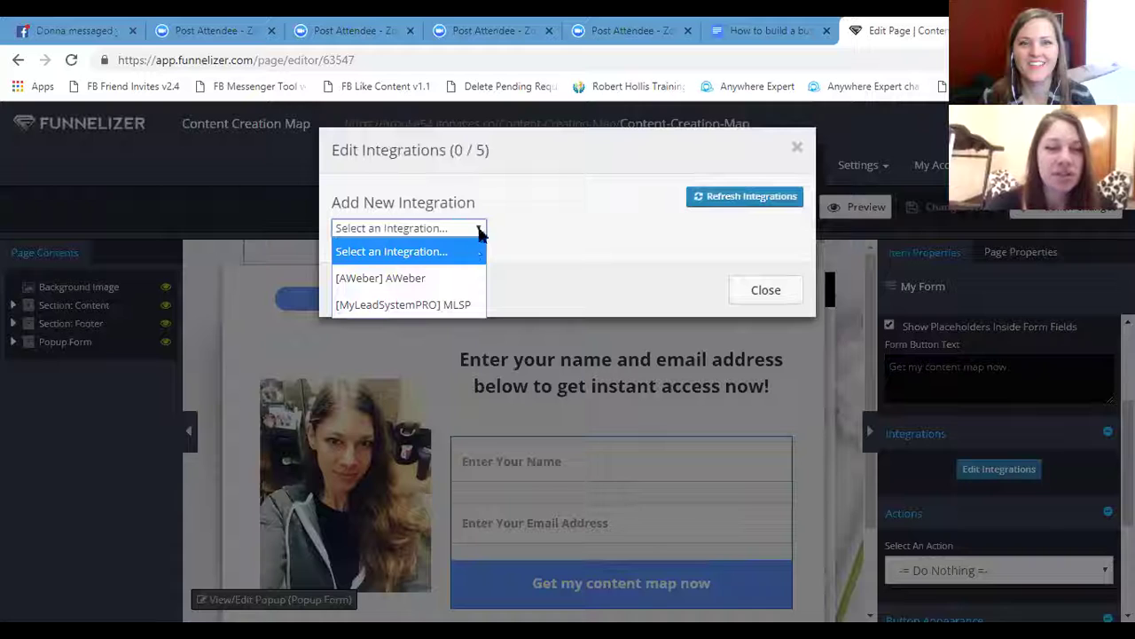
pyautogui.click(455, 278)
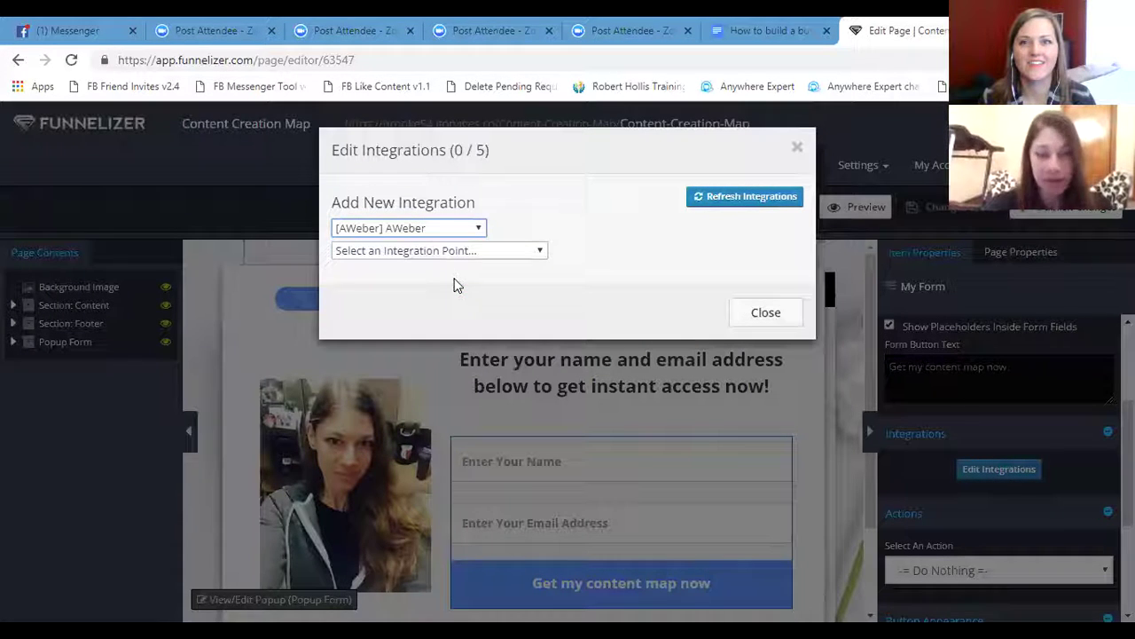
pyautogui.click(540, 251)
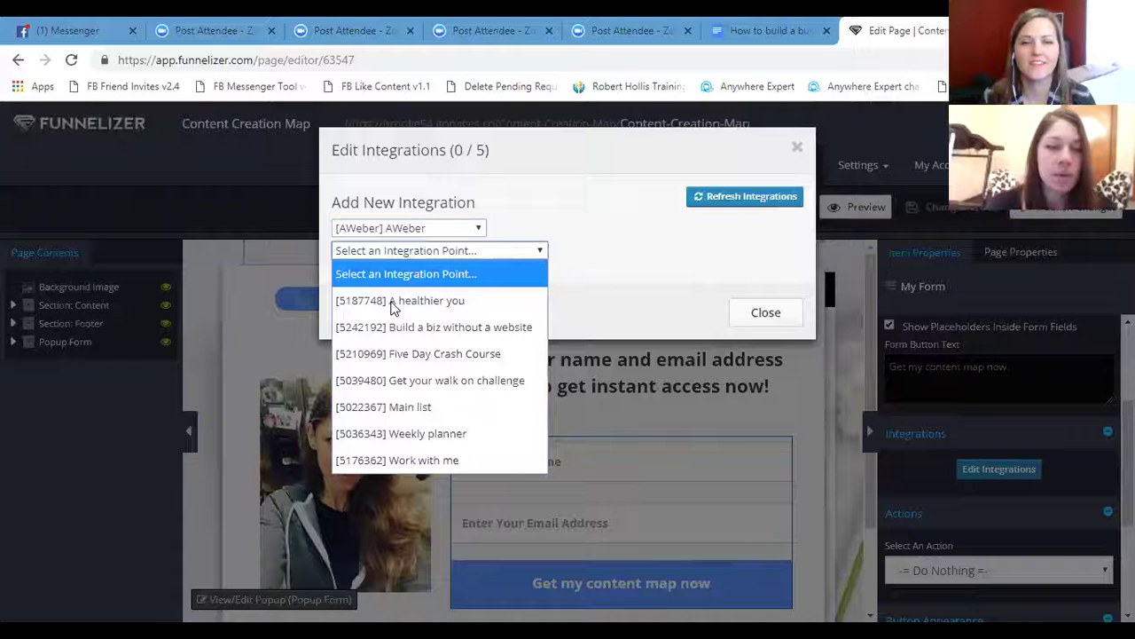
pyautogui.click(458, 435)
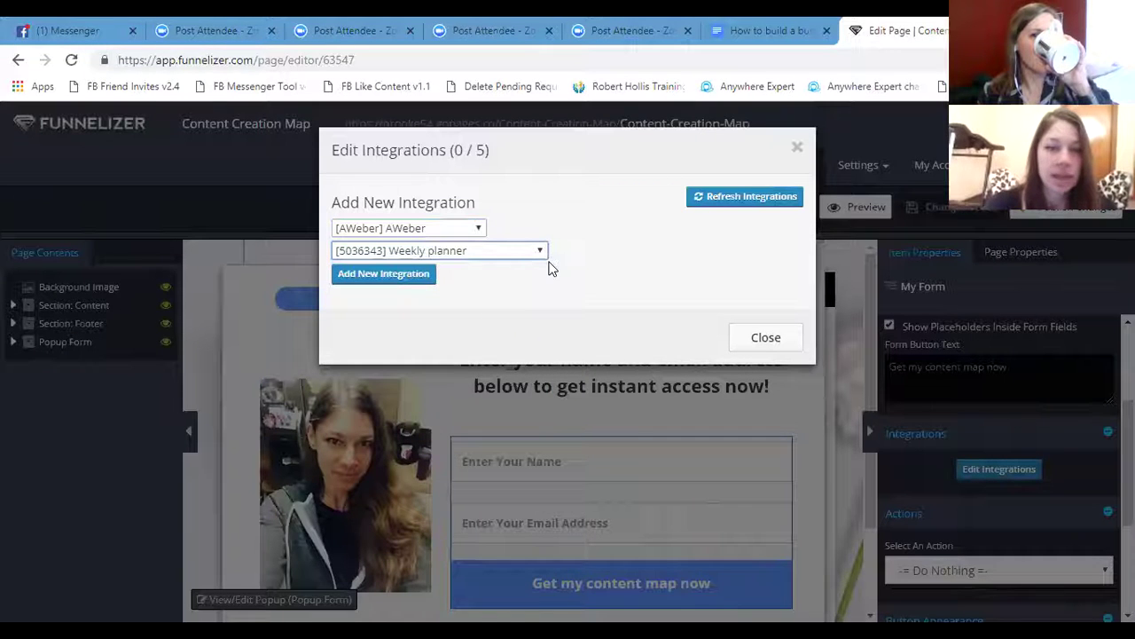
pyautogui.click(747, 209)
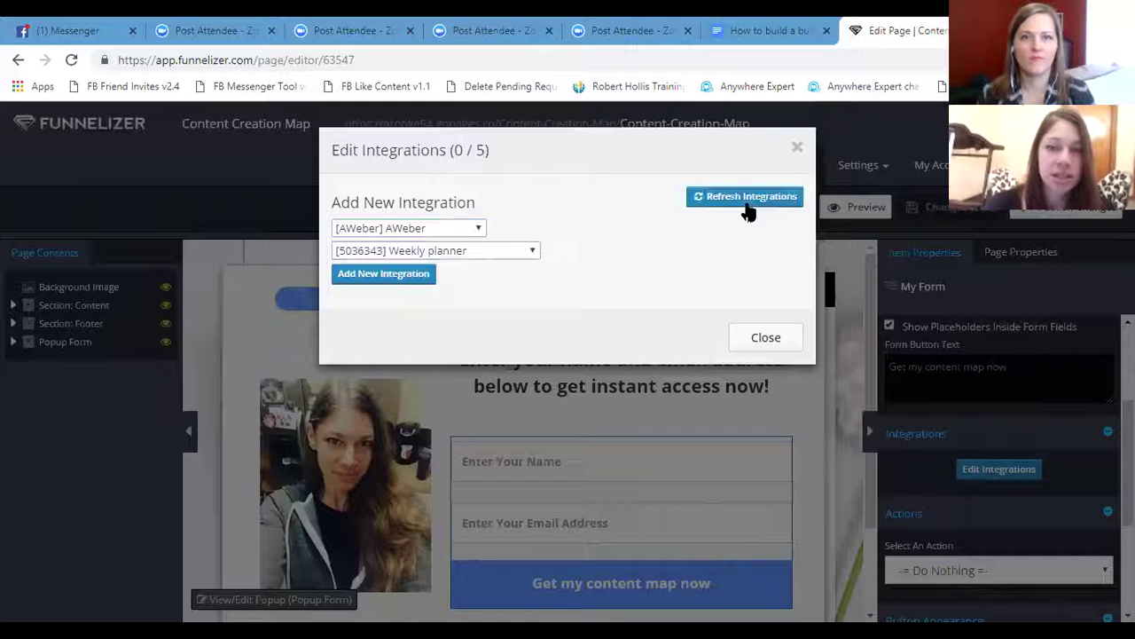
pyautogui.click(383, 274)
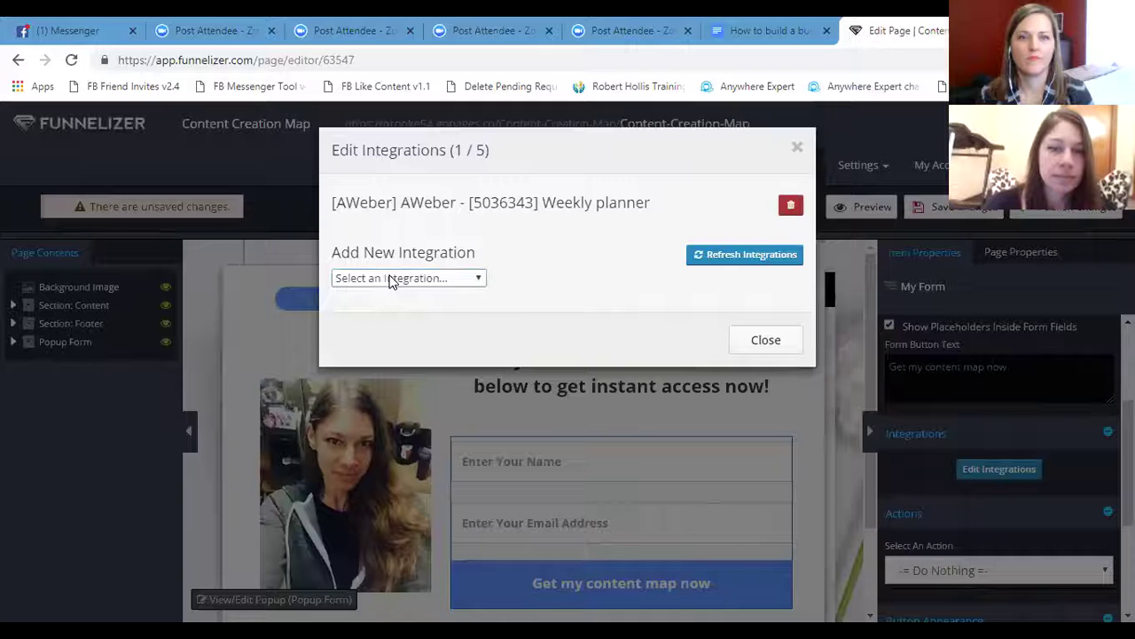
# - Add a MyLeadSystemPRO (MLSP) integration with the No Label integration point to the popup form and close the integration settings
pyautogui.click(476, 284)
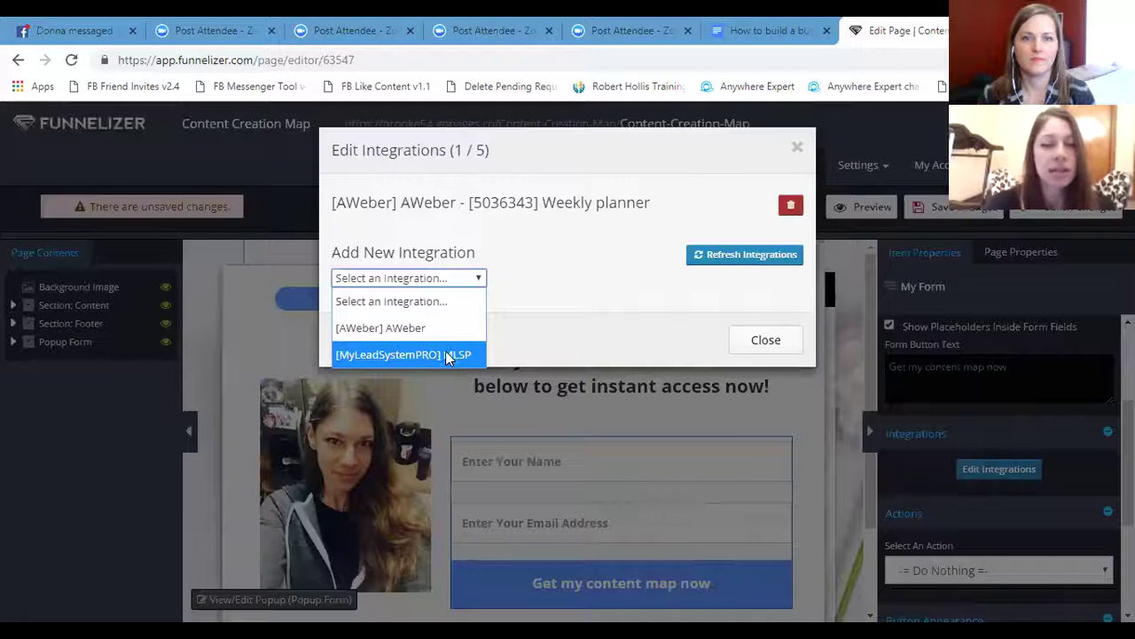
pyautogui.click(390, 358)
pyautogui.click(454, 304)
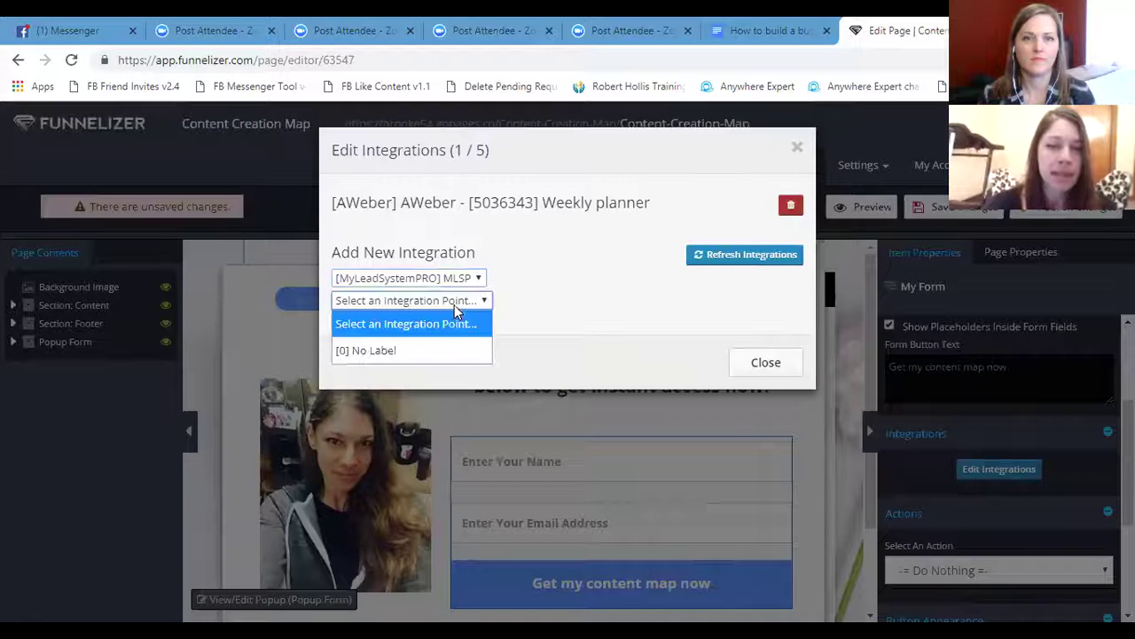
pyautogui.click(446, 352)
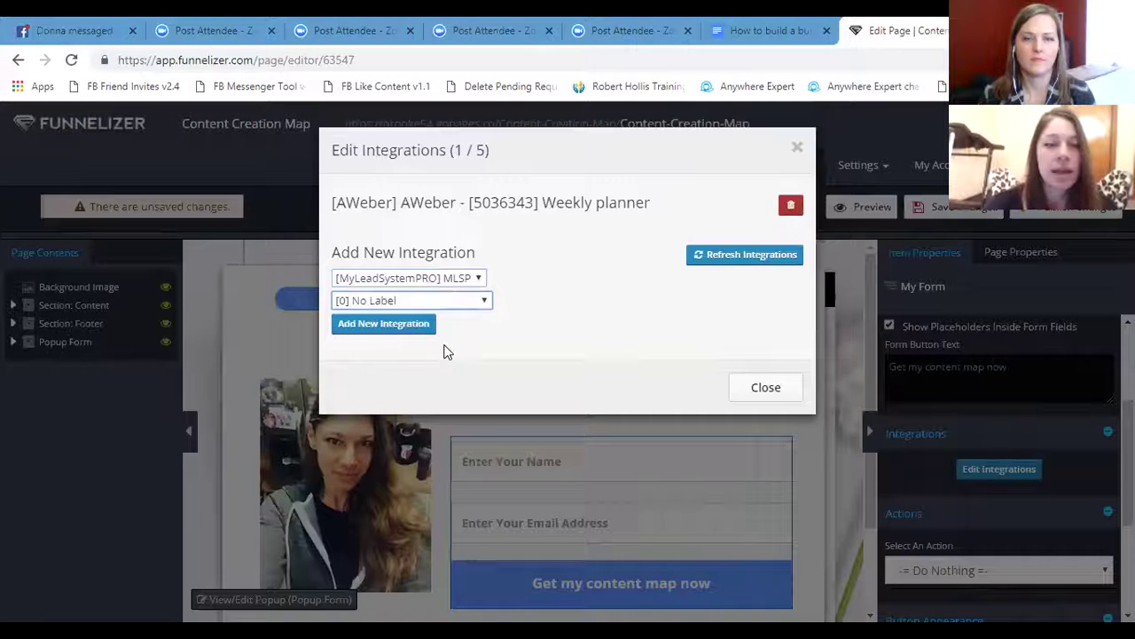
pyautogui.click(384, 325)
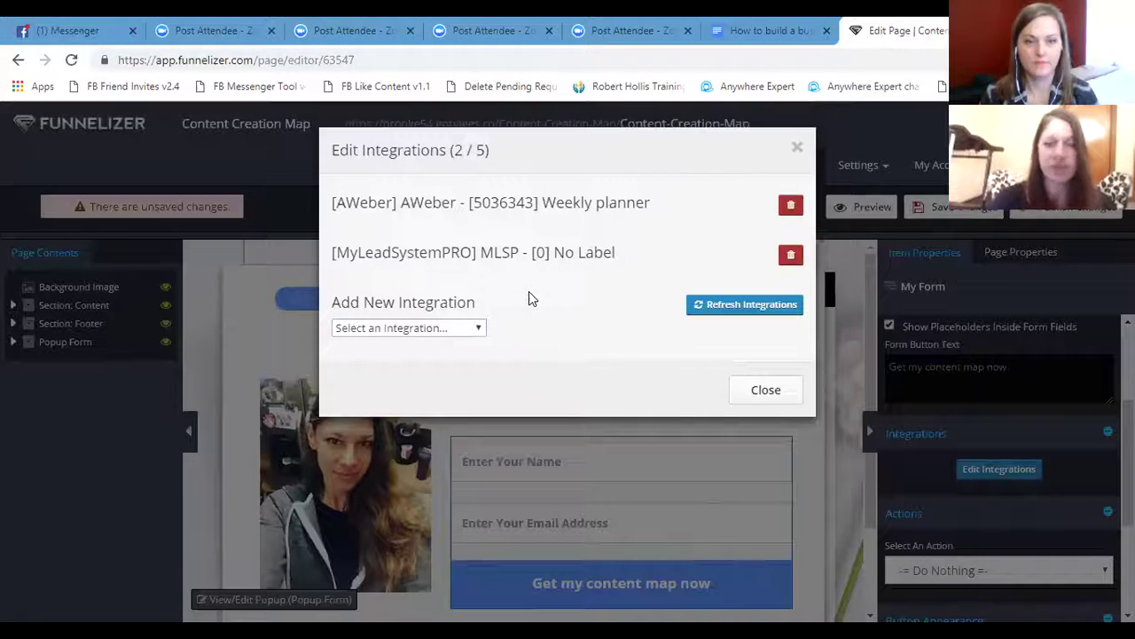
pyautogui.click(737, 389)
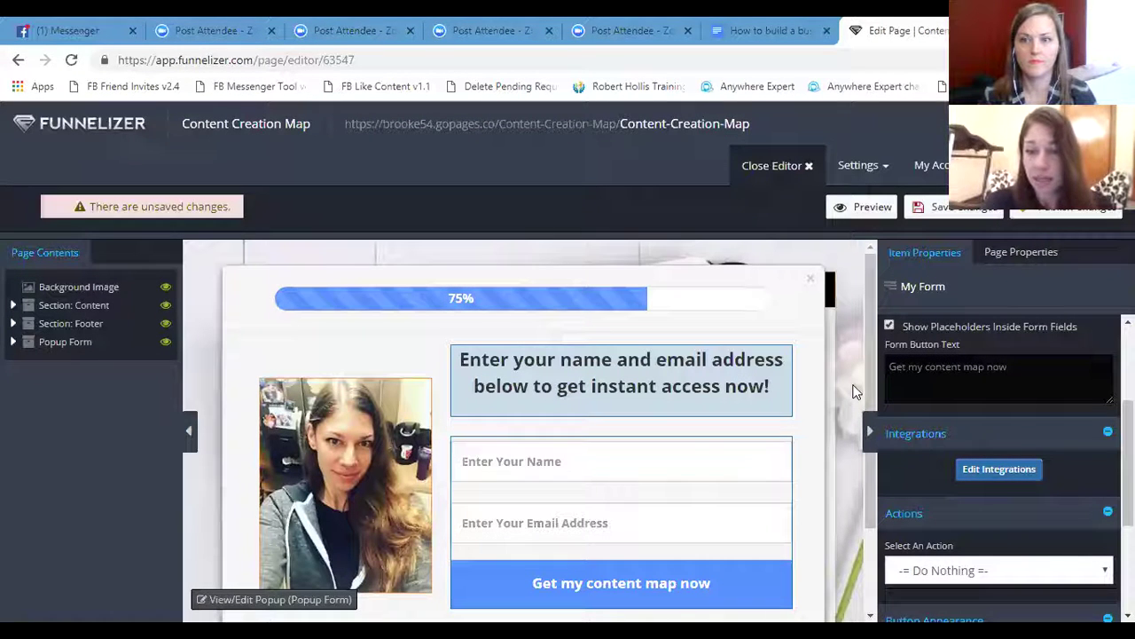
# - Review the actions the popup form can perform, leaving its action set to Do Nothing
pyautogui.scroll(-2, 1102, 513)
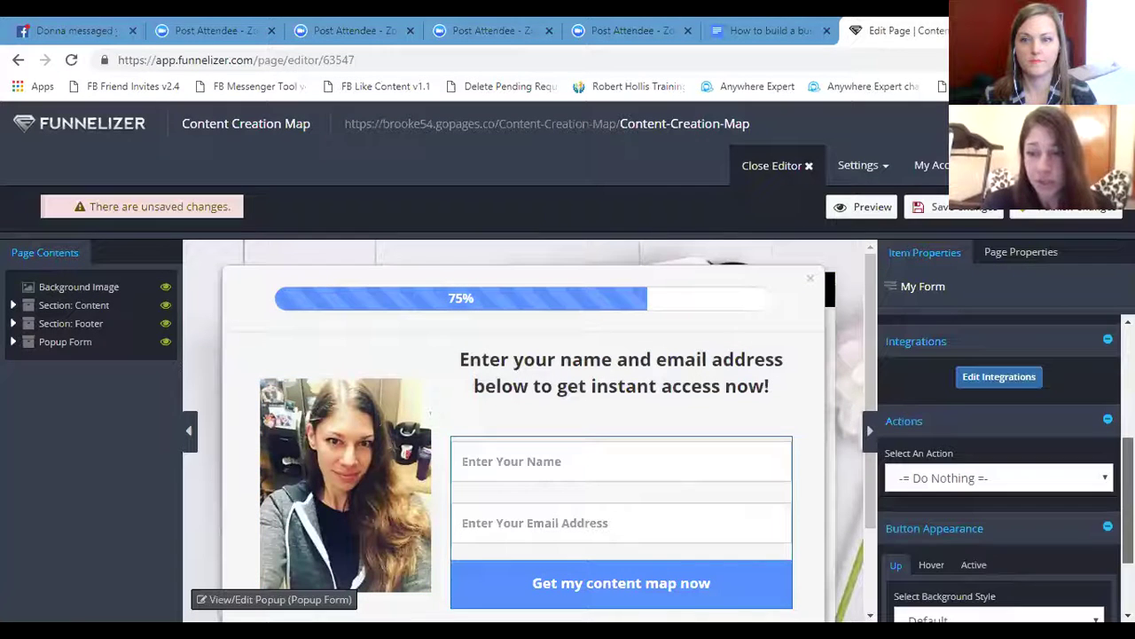
pyautogui.scroll(1, 1103, 513)
pyautogui.click(1101, 518)
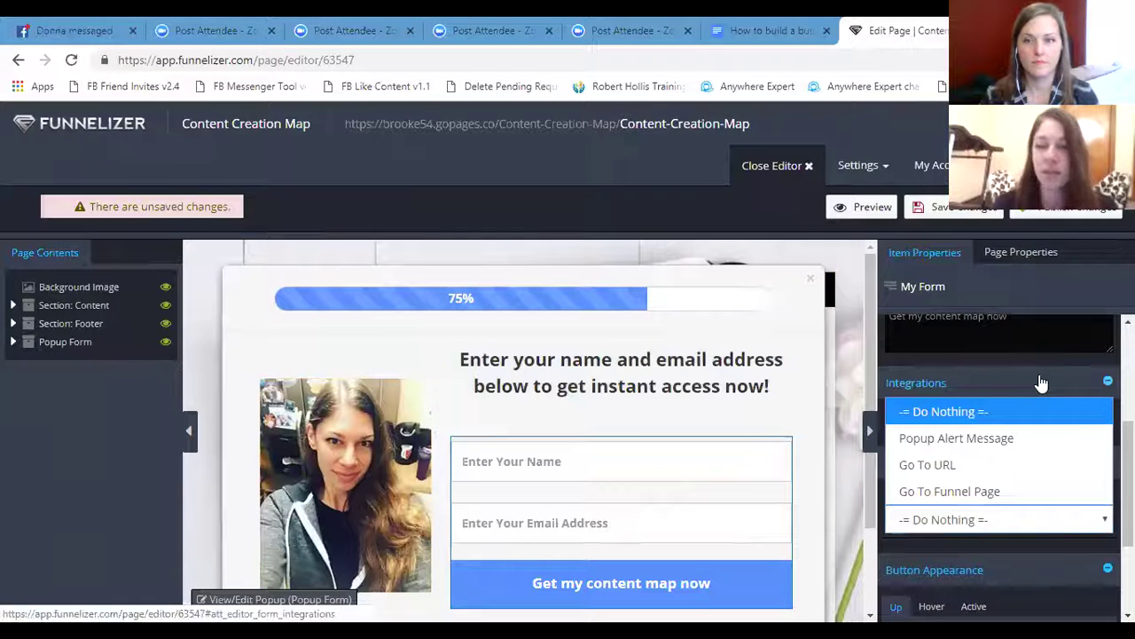
pyautogui.click(866, 423)
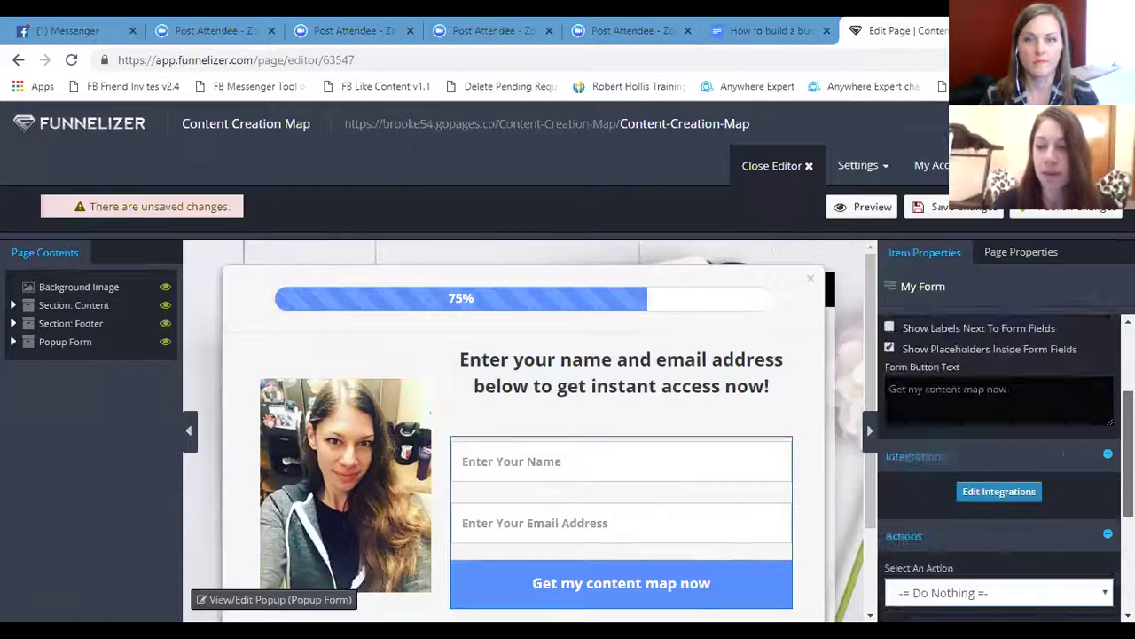
pyautogui.scroll(1, 1000, 417)
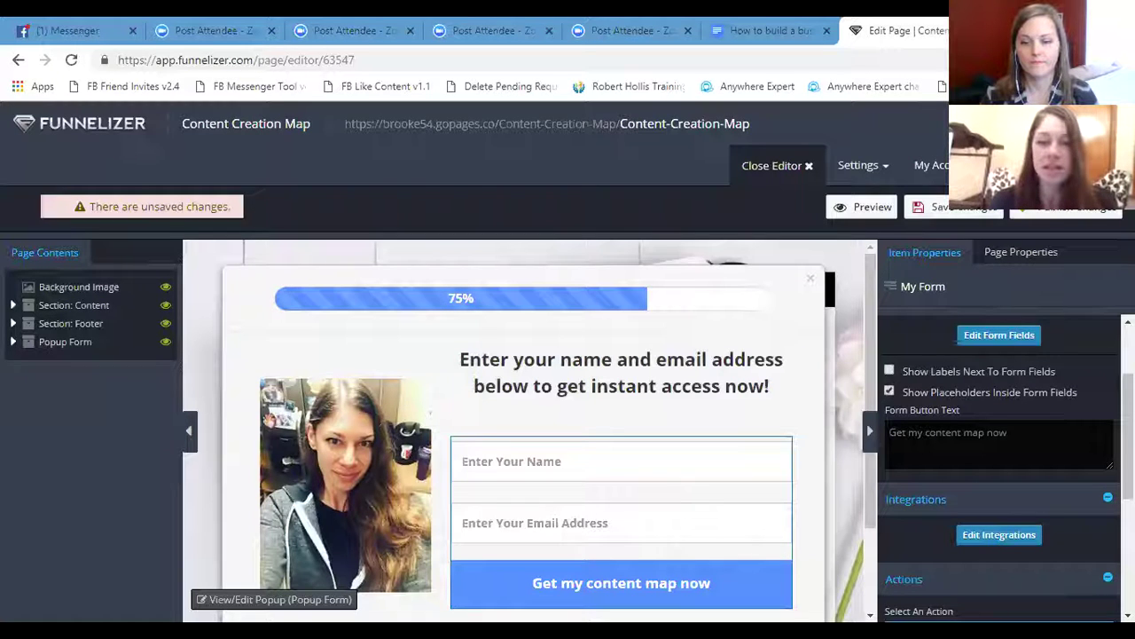
# - Save and publish the Content Creation Map page, and return to the funnels dashboard
pyautogui.click(933, 215)
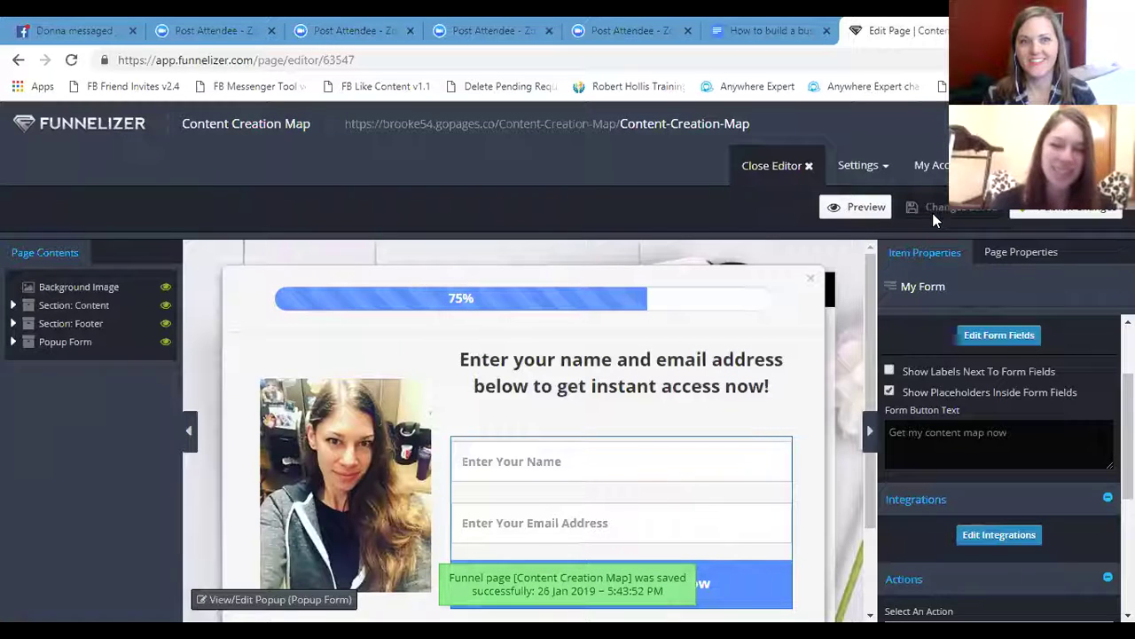
pyautogui.click(1021, 216)
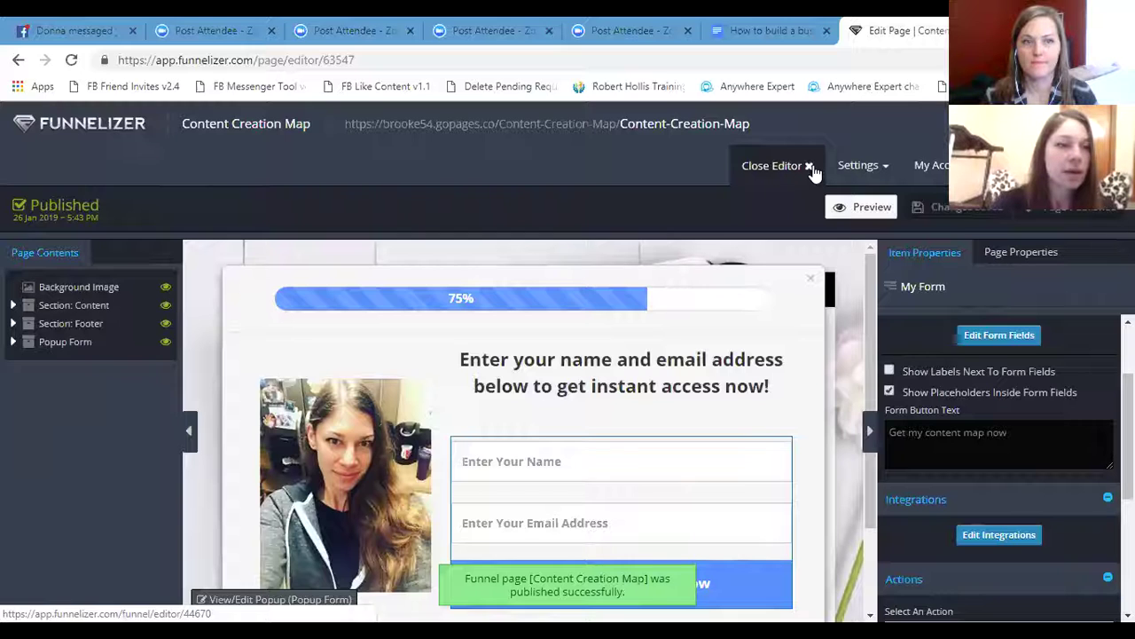
pyautogui.click(105, 140)
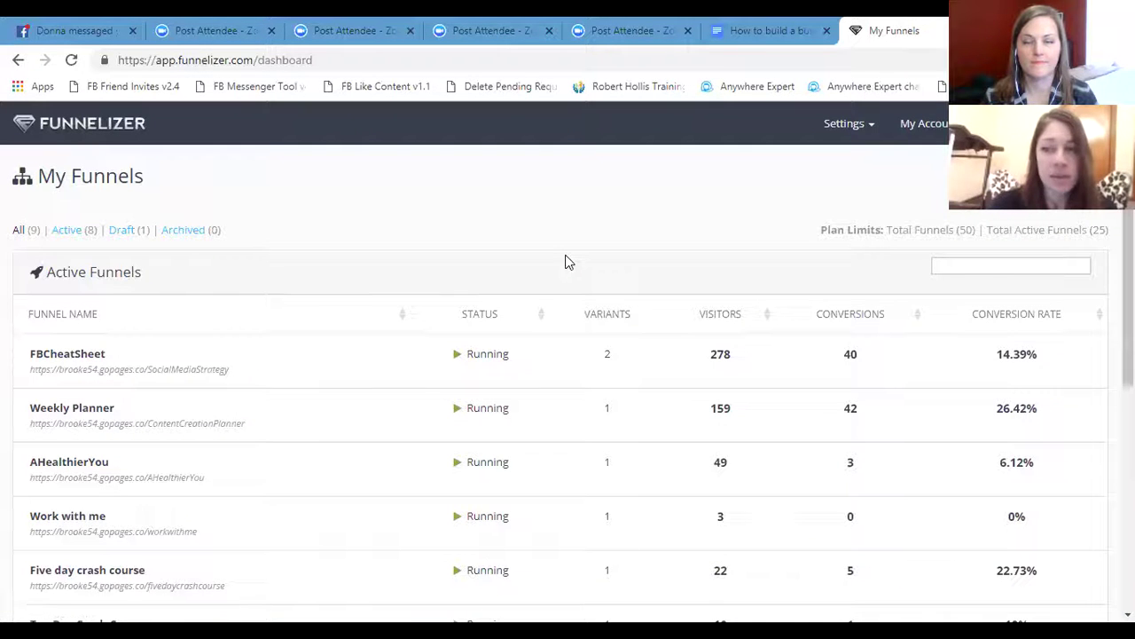
# - Open the draft Content Creation Map funnel for editing and start Variation 1
pyautogui.scroll(-5, 568, 262)
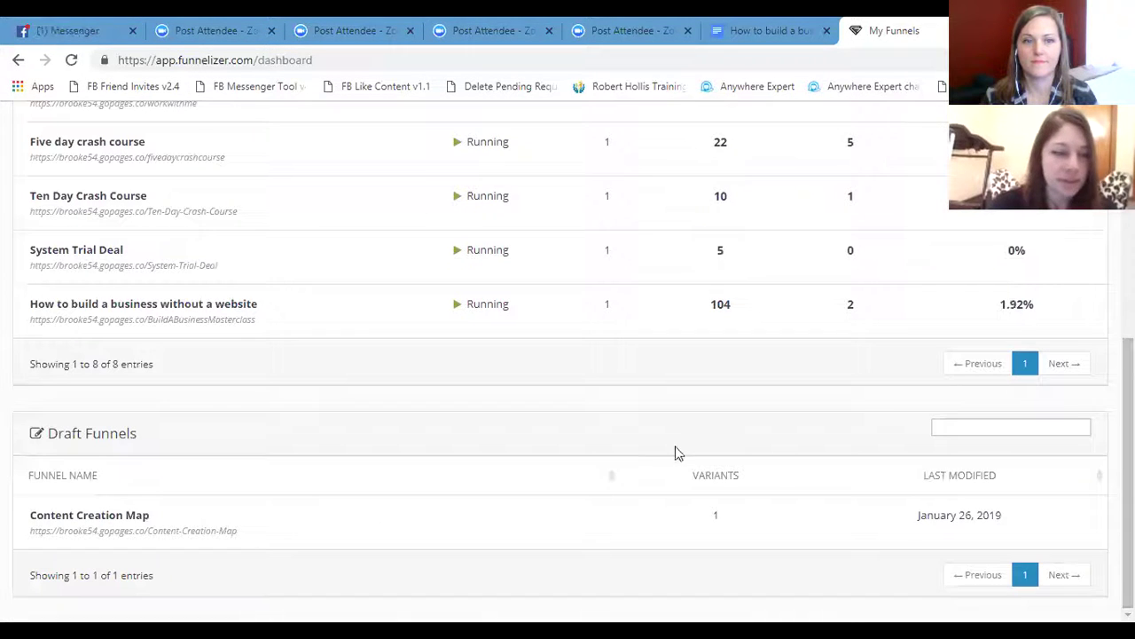
pyautogui.click(611, 532)
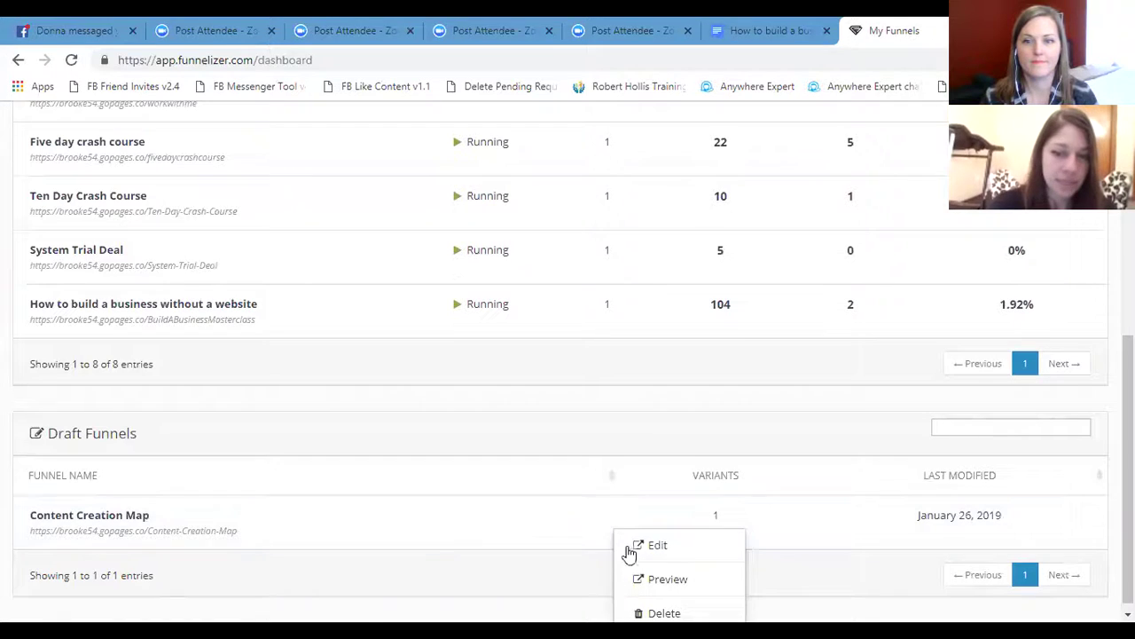
pyautogui.click(632, 552)
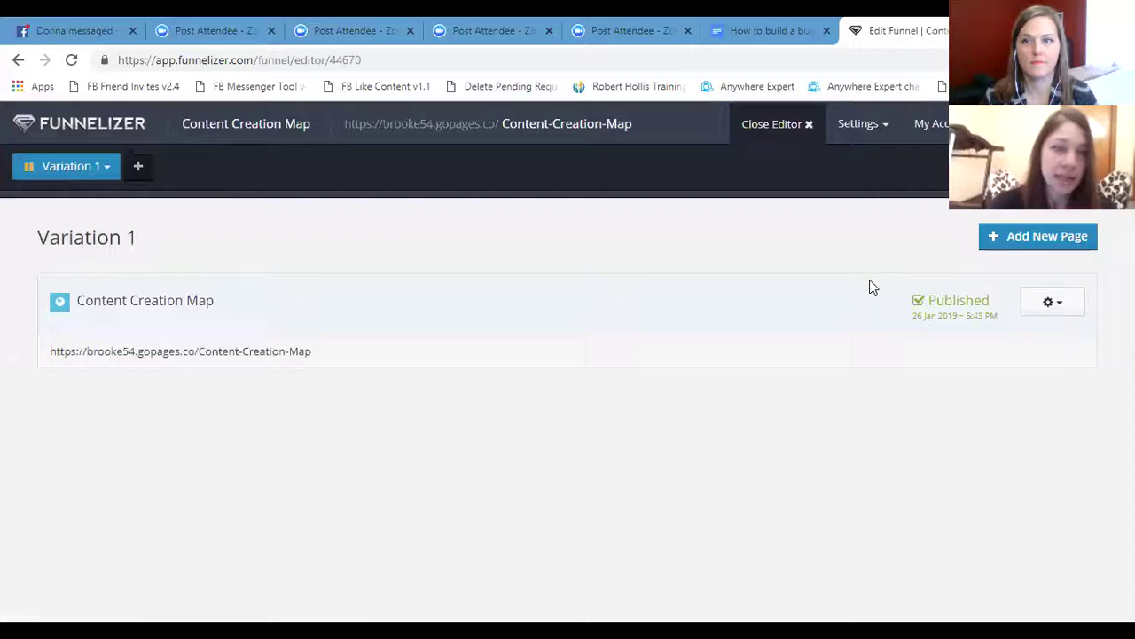
pyautogui.click(106, 170)
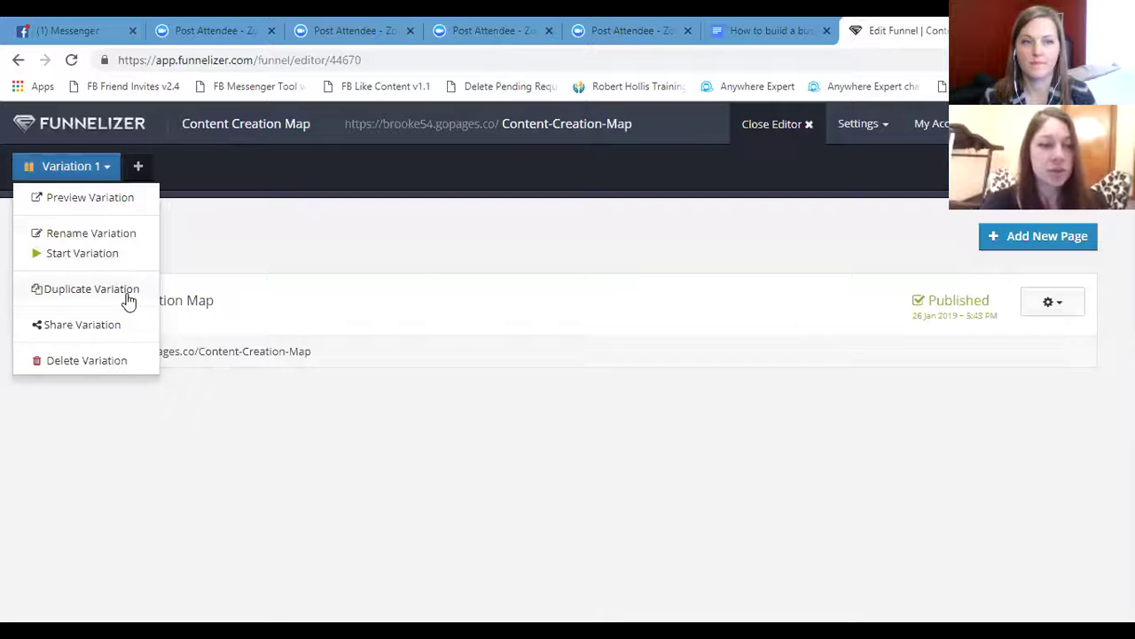
pyautogui.click(81, 253)
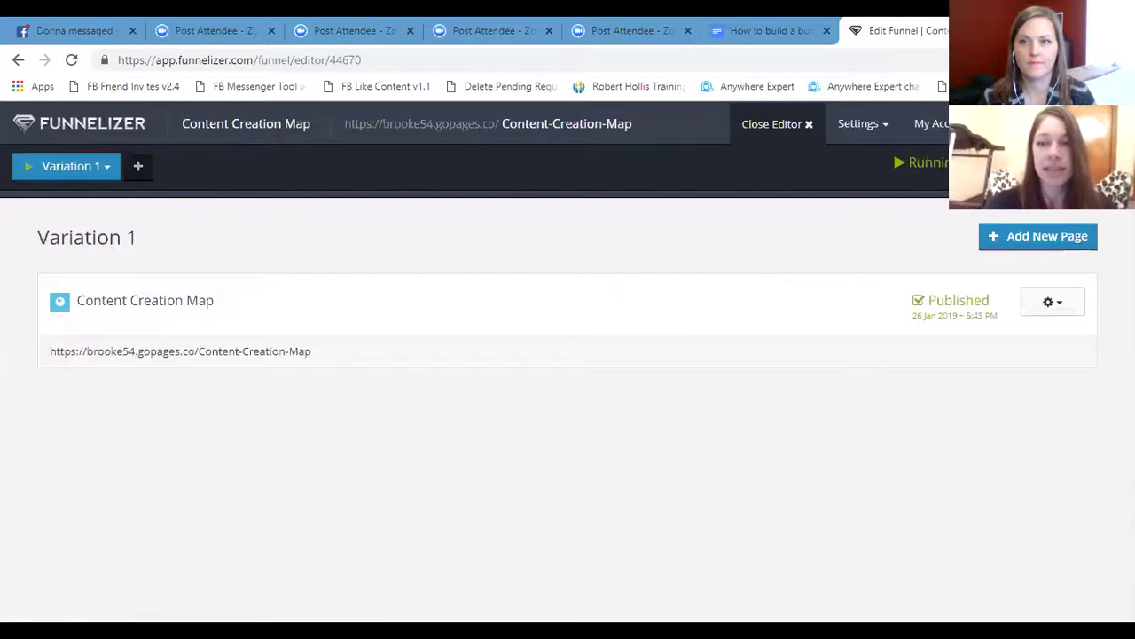
# - Get the URL of the Content Creation Map page and copy its funnel URL
pyautogui.click(1052, 304)
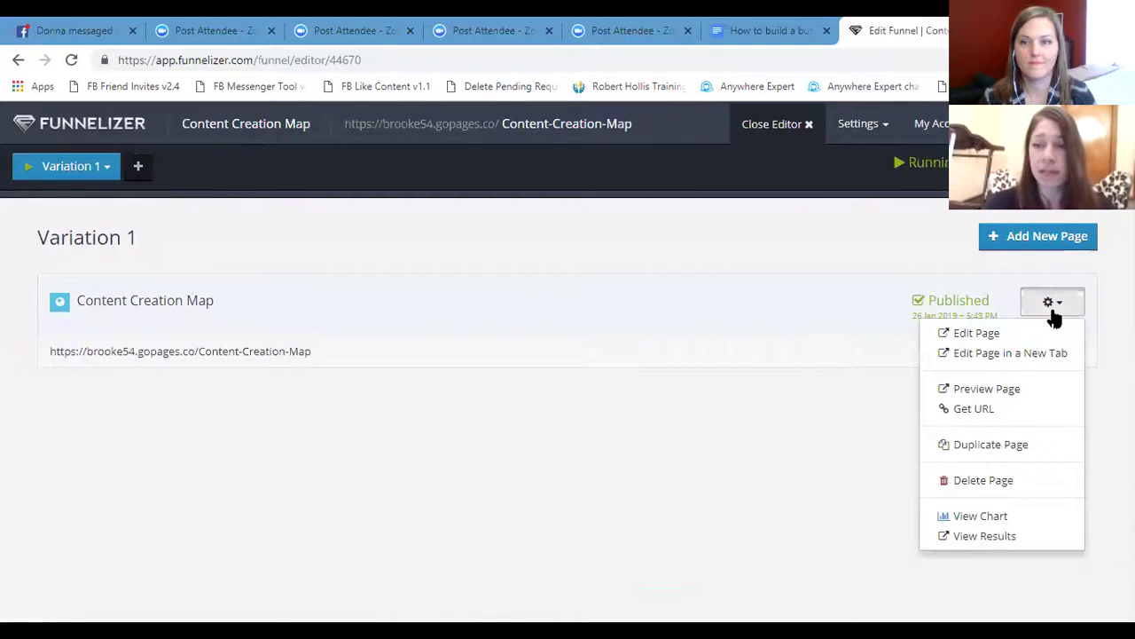
pyautogui.click(987, 414)
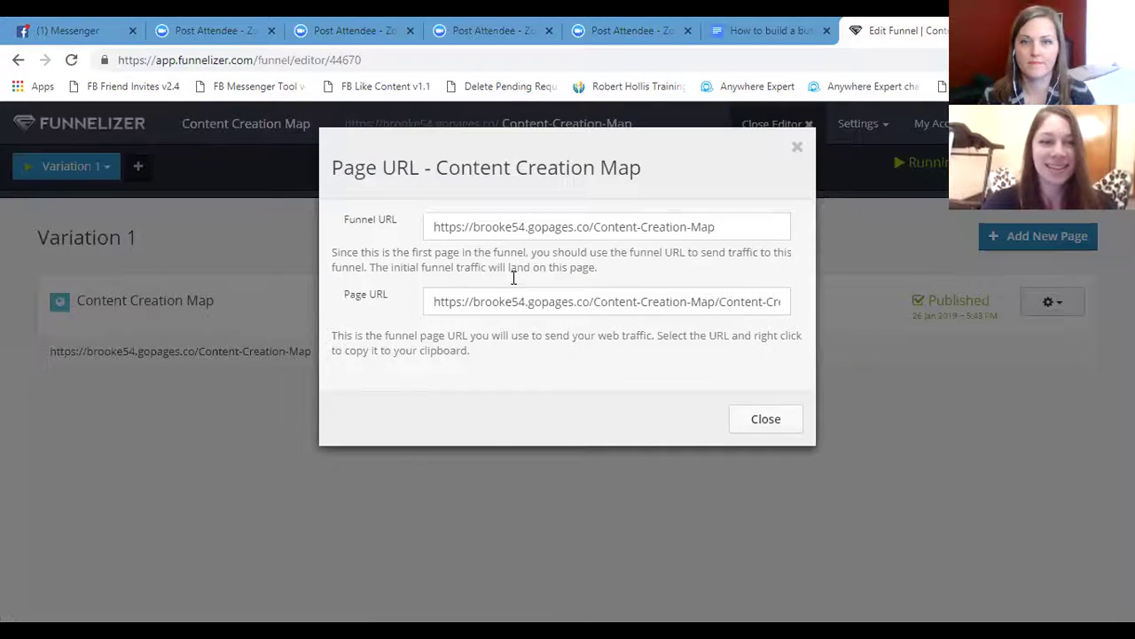
pyautogui.click(577, 227)
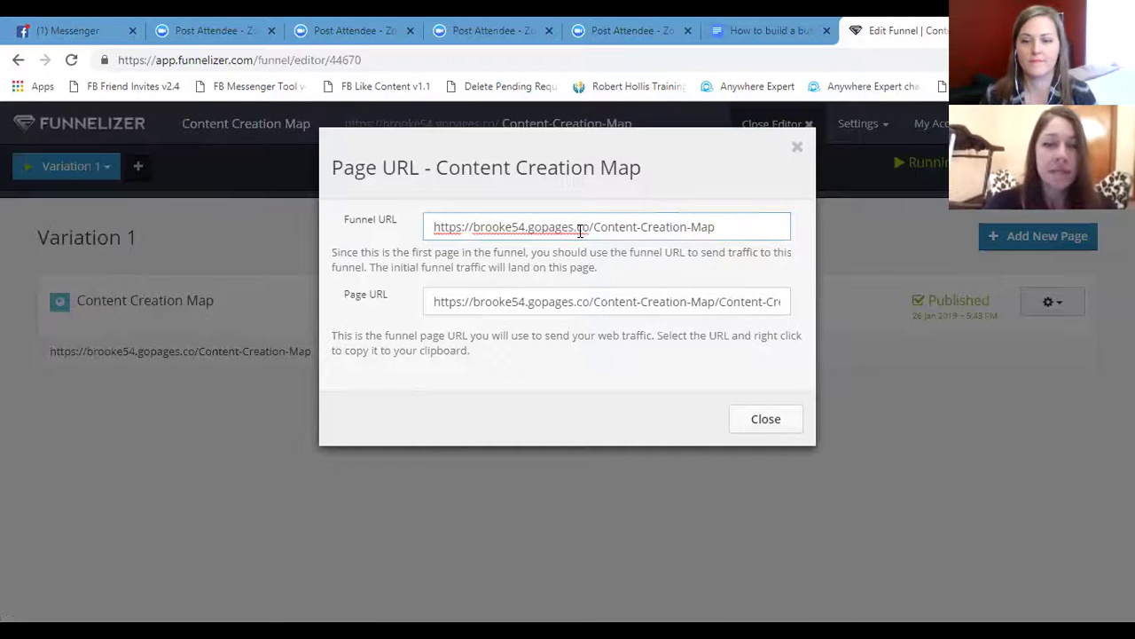
pyautogui.tripleClick(590, 229)
pyautogui.rightClick(588, 233)
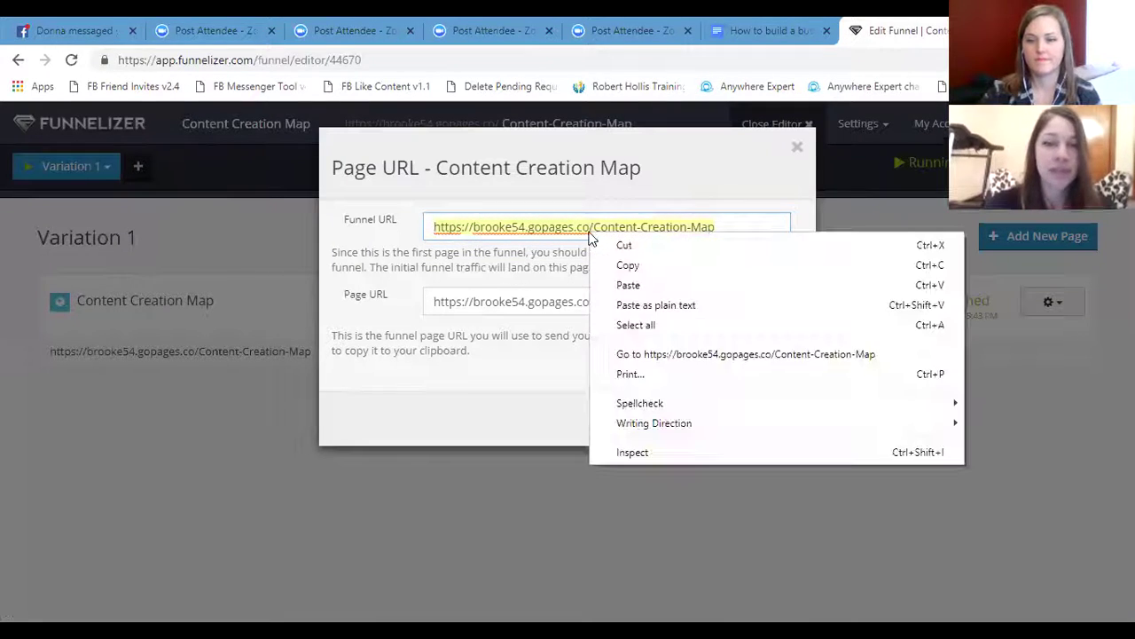
pyautogui.click(626, 266)
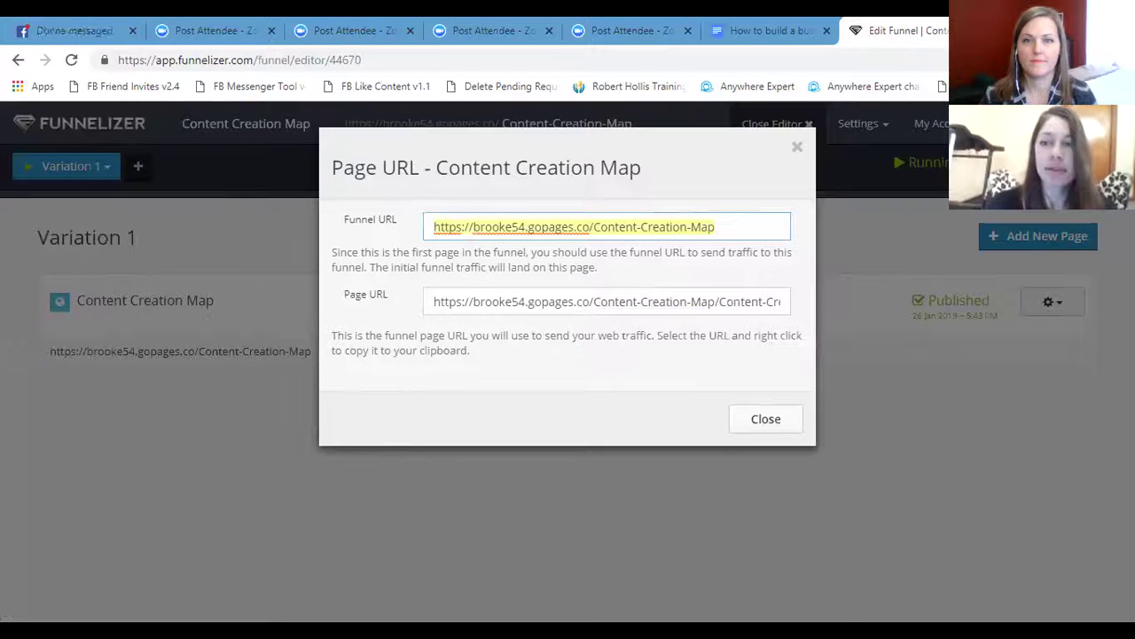
# - Open the copied funnel URL in a new browser tab to view the live page
pyautogui.hotkey('ctrl', 't')
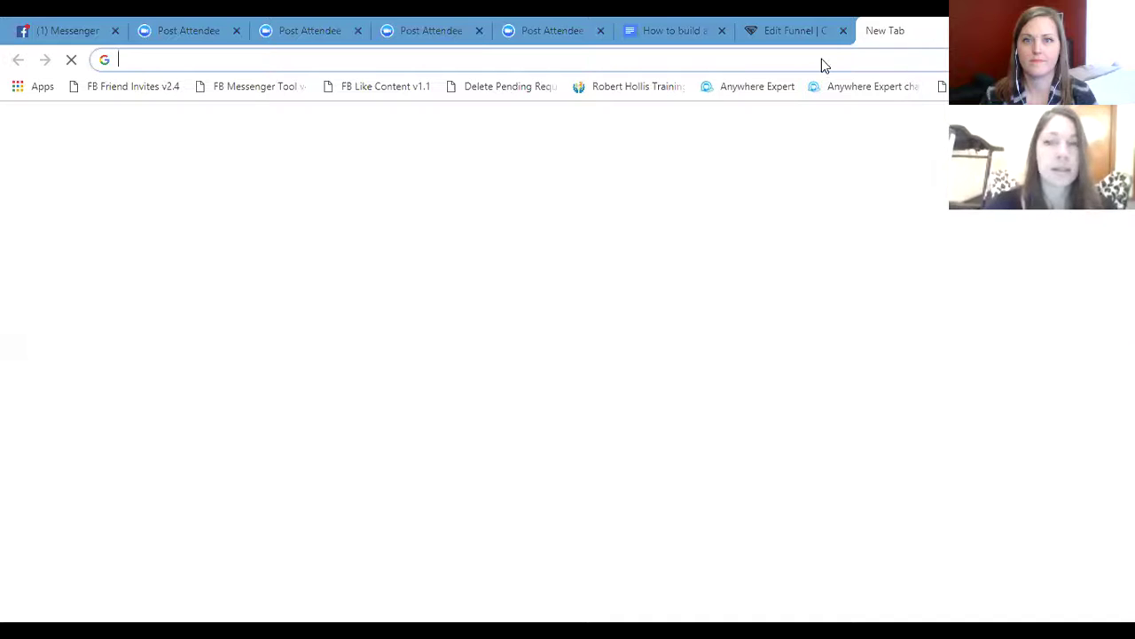
pyautogui.rightClick(823, 64)
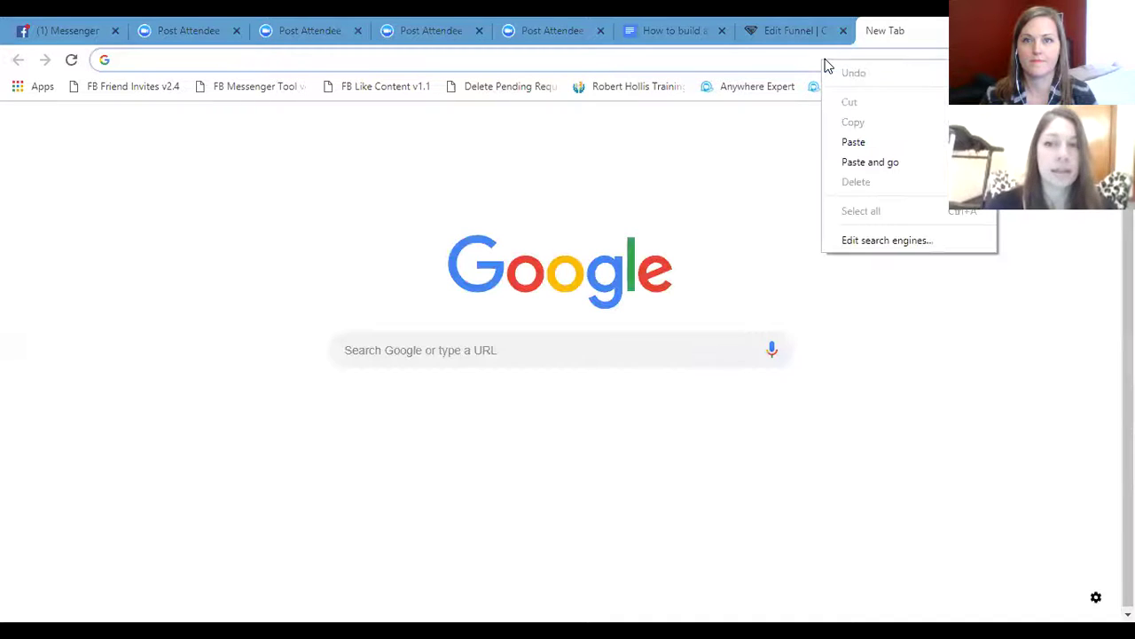
pyautogui.click(865, 163)
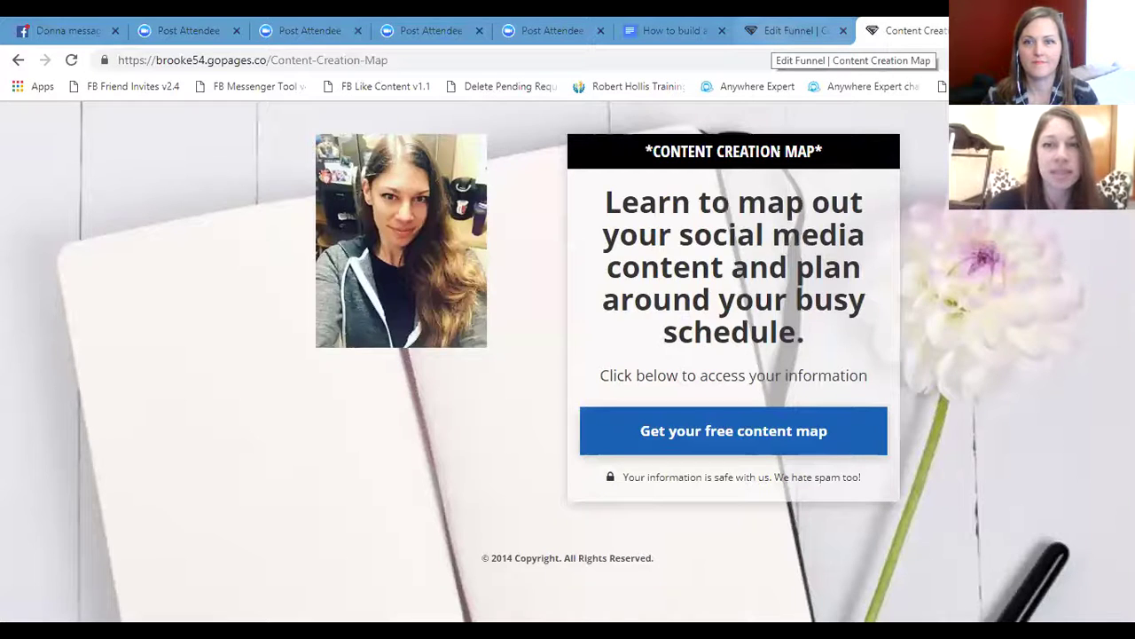
# - Close the page URL dialog and open the Content Creation Map page for editing, comparing it with the live page
pyautogui.click(776, 30)
pyautogui.click(798, 147)
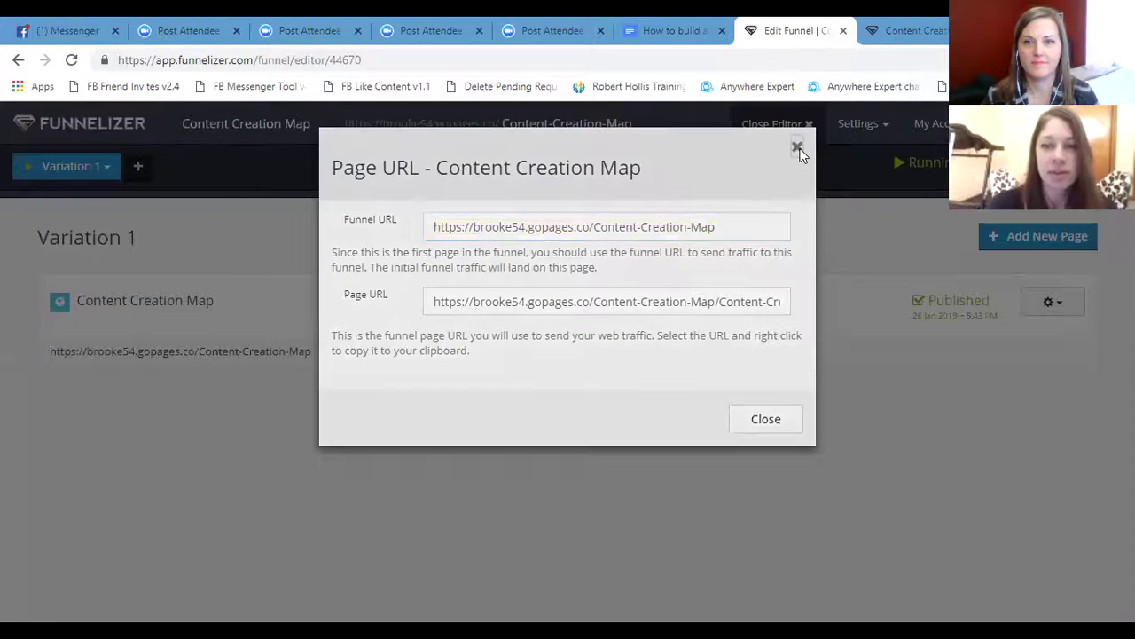
pyautogui.click(1059, 314)
pyautogui.click(1034, 341)
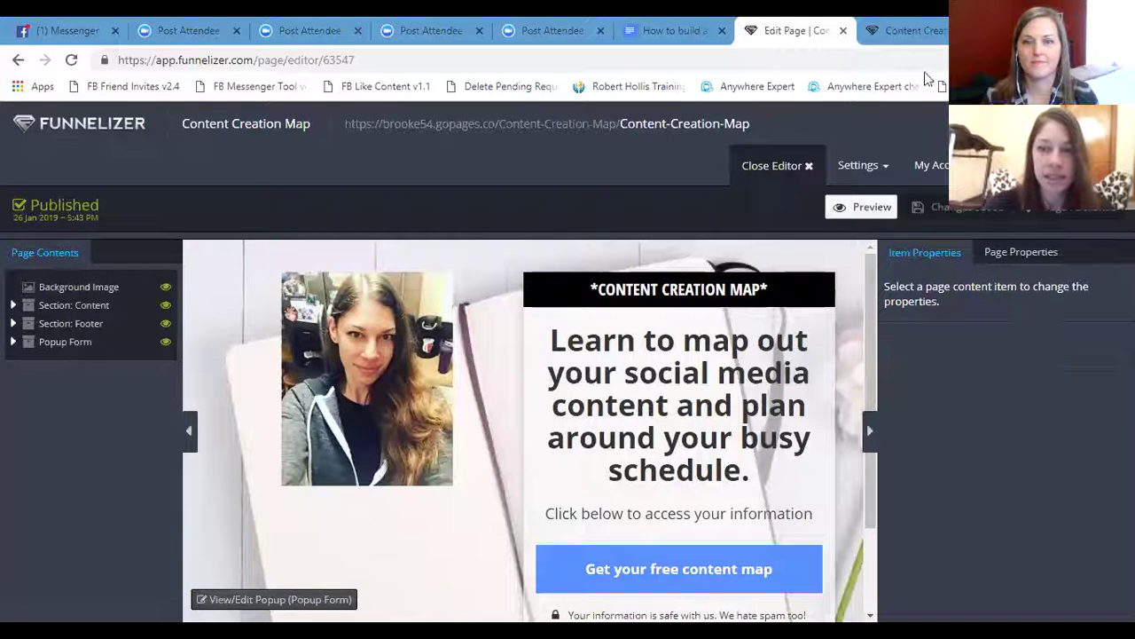
pyautogui.click(914, 30)
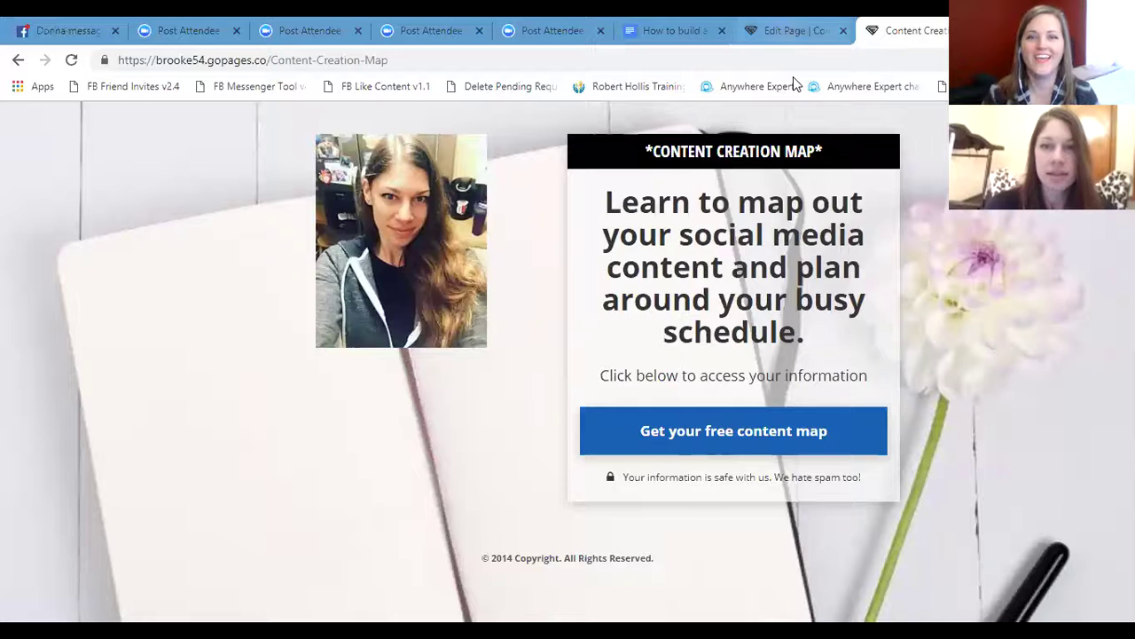
pyautogui.hotkey('ctrl', 'shift', 'Tab')
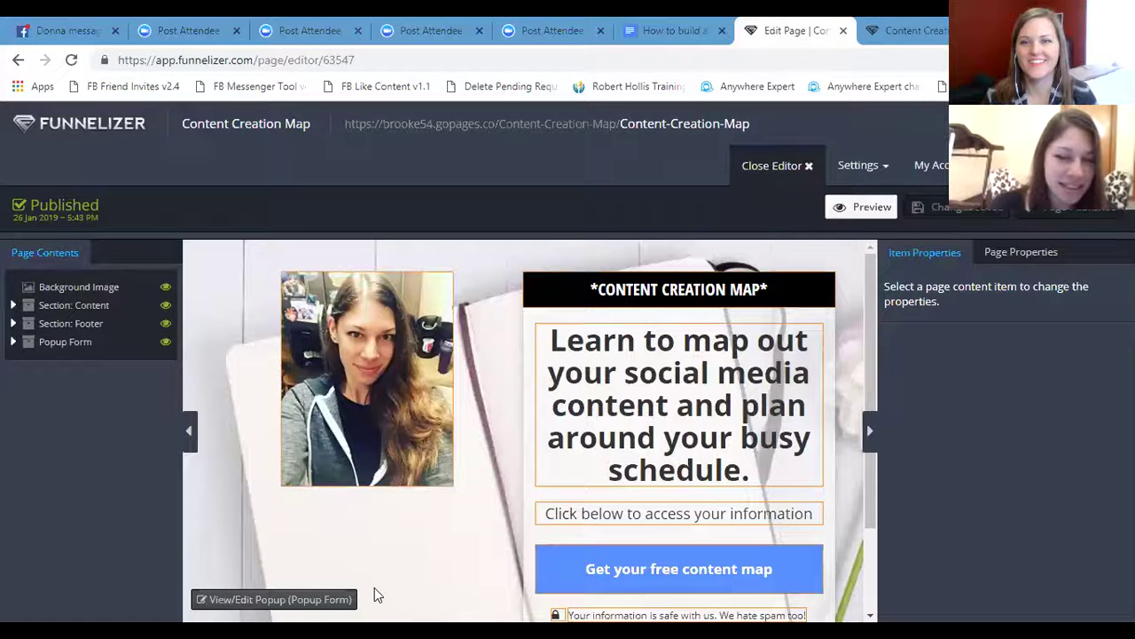
# - Set the action of the "Get your free content map" button to Open Popup
pyautogui.click(642, 576)
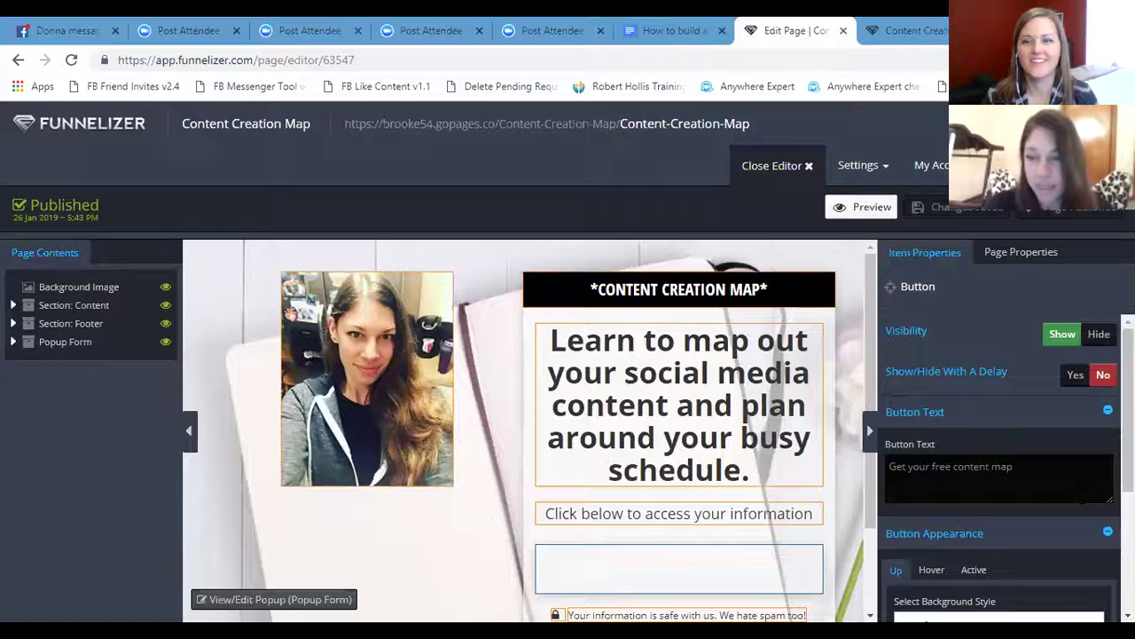
pyautogui.scroll(-3, 1082, 497)
pyautogui.scroll(-1, 1078, 460)
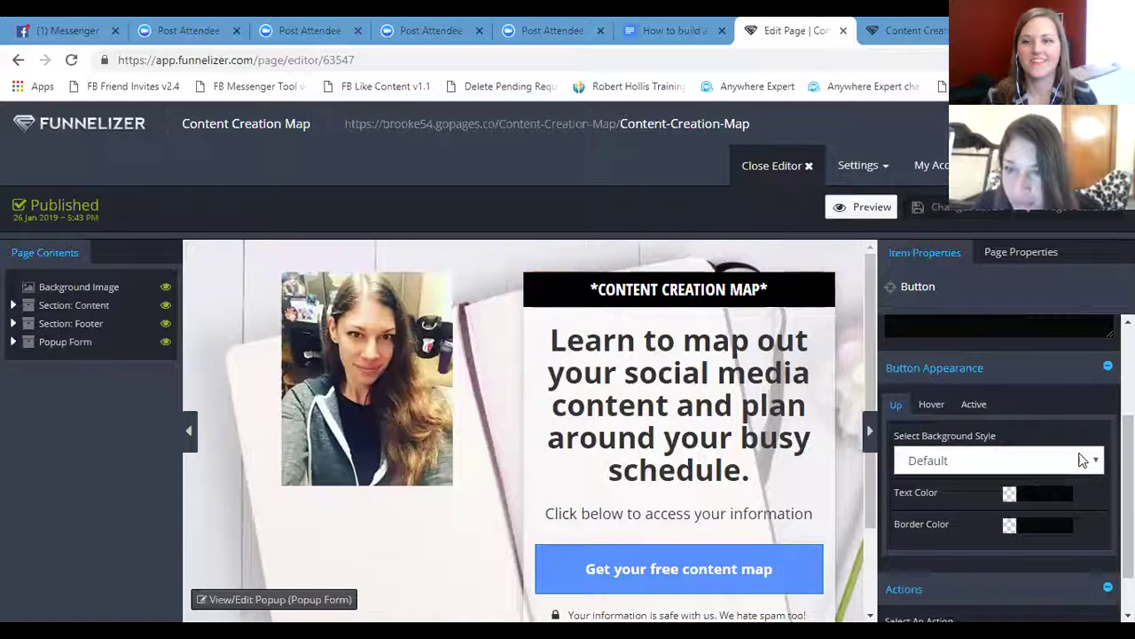
pyautogui.scroll(-1, 1082, 460)
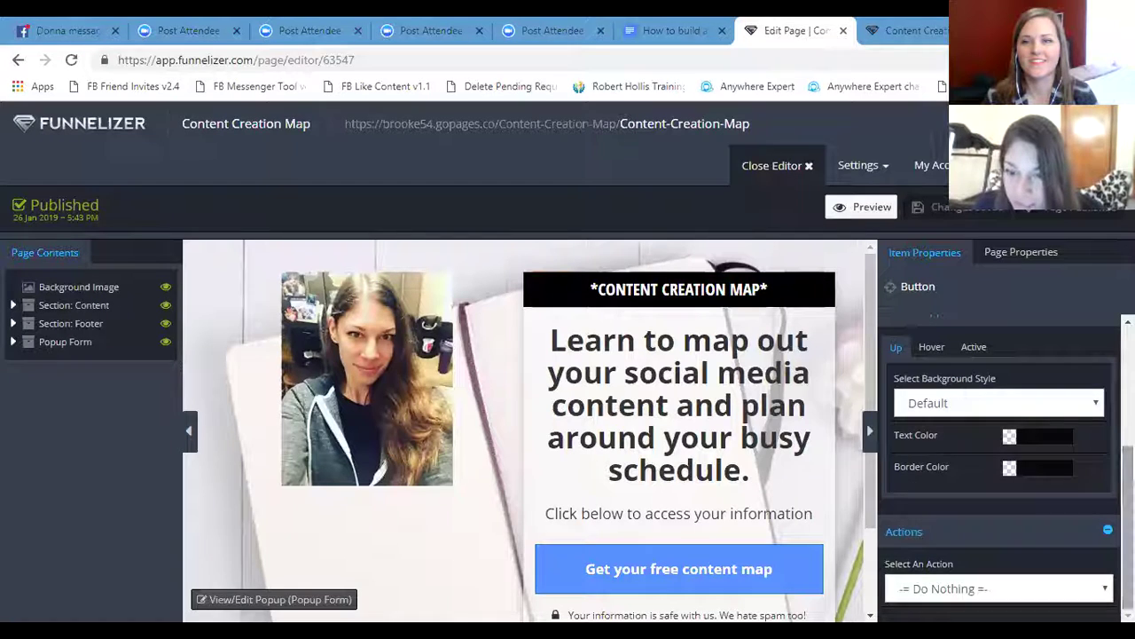
pyautogui.click(1100, 589)
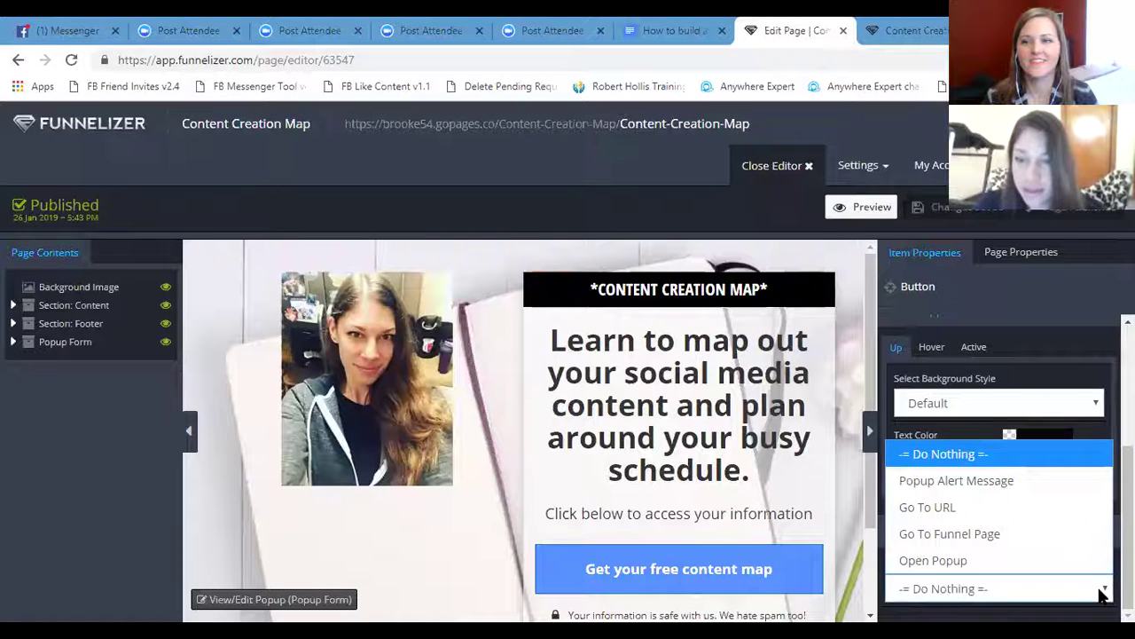
pyautogui.click(1040, 546)
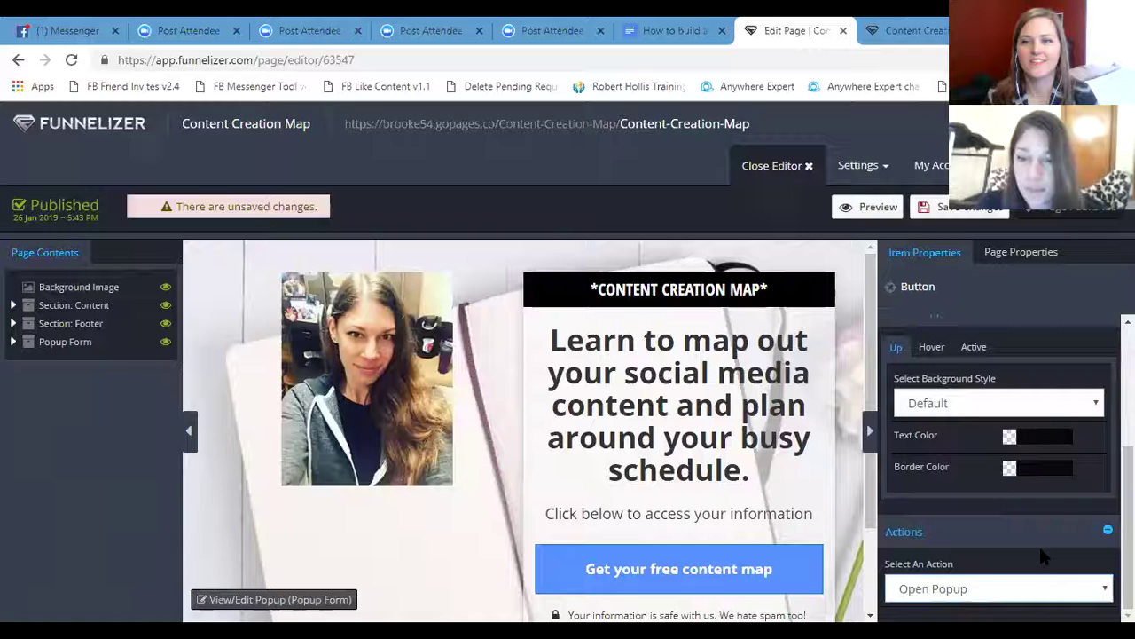
# - Save and publish the page changes, and check the live page before returning to the editor
pyautogui.click(935, 208)
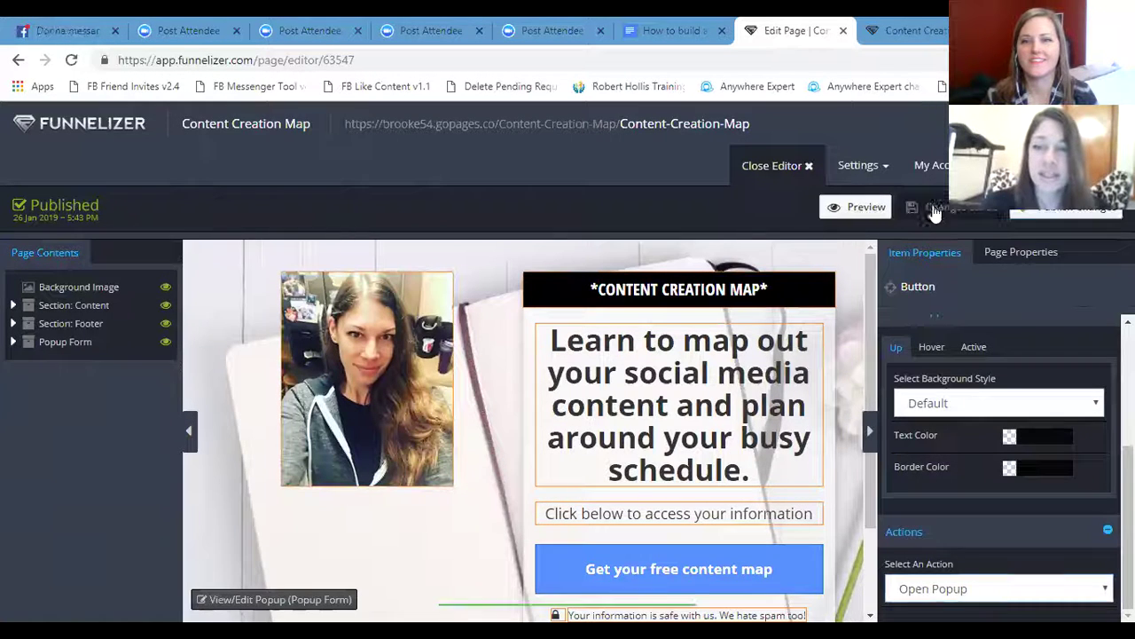
pyautogui.click(1041, 213)
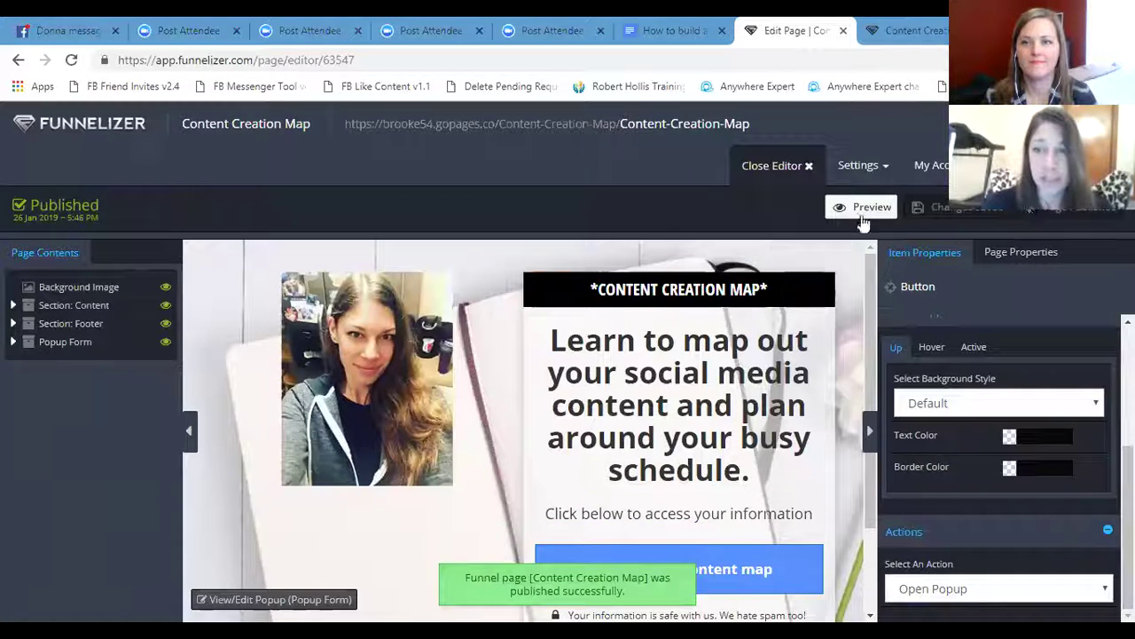
pyautogui.click(879, 47)
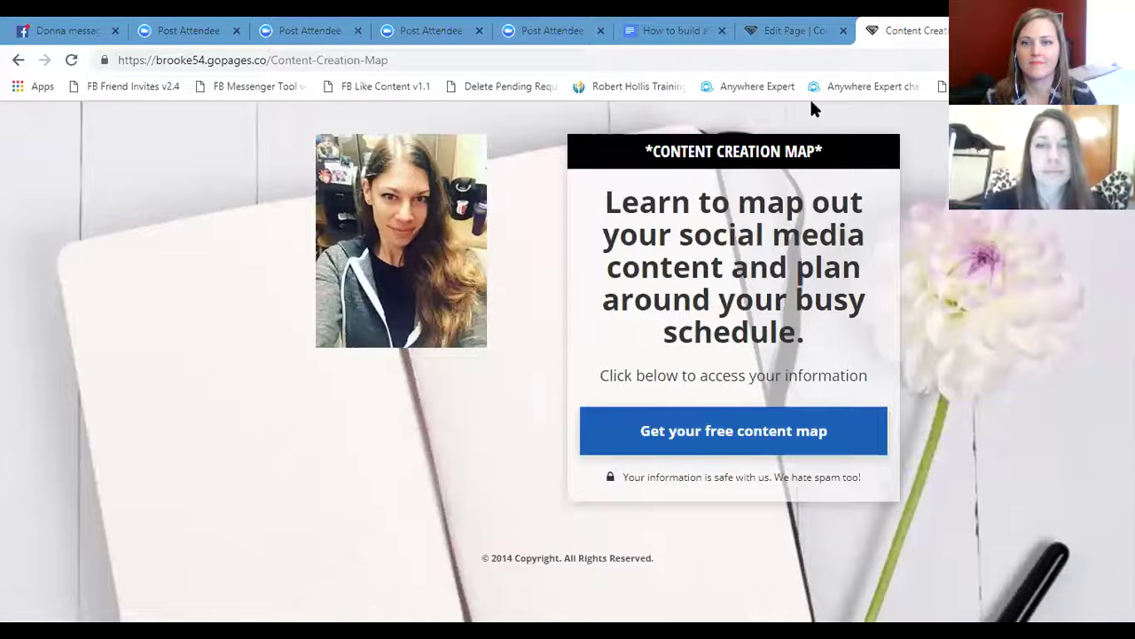
pyautogui.click(792, 31)
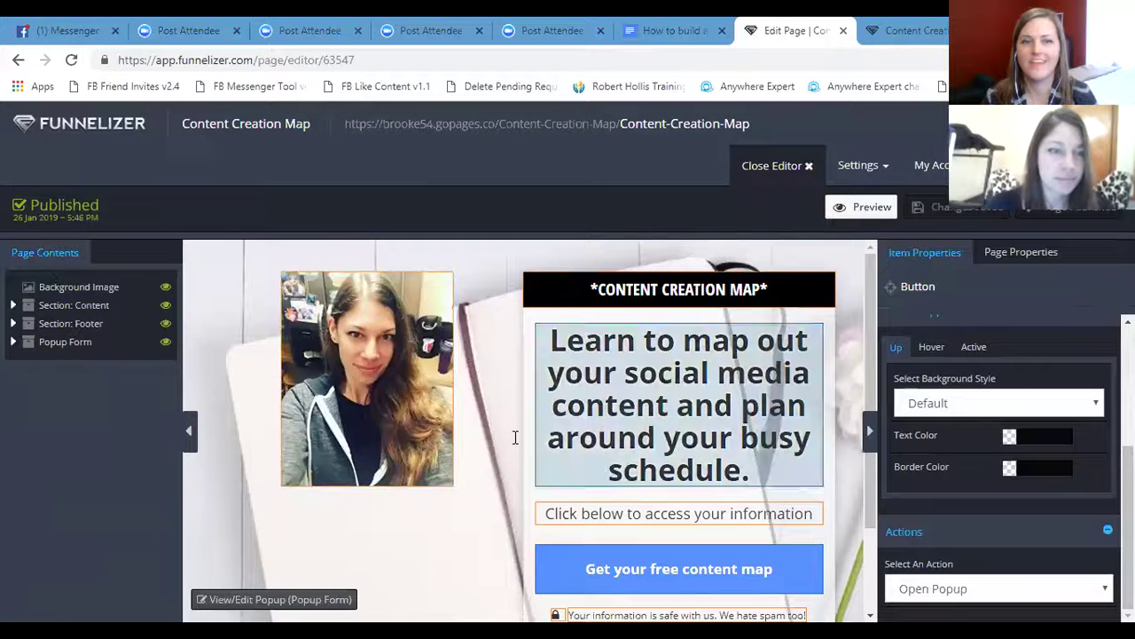
# - Show the popup form, try Popup Alert Message as the selected button's action, save the page and check the live version
pyautogui.click(324, 603)
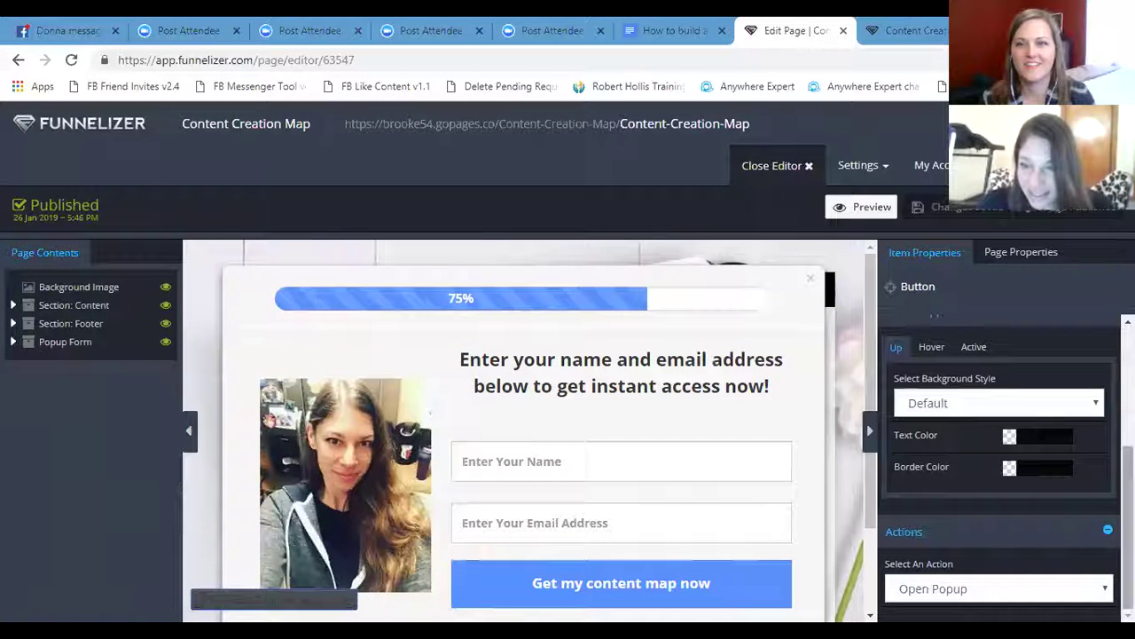
pyautogui.click(1106, 587)
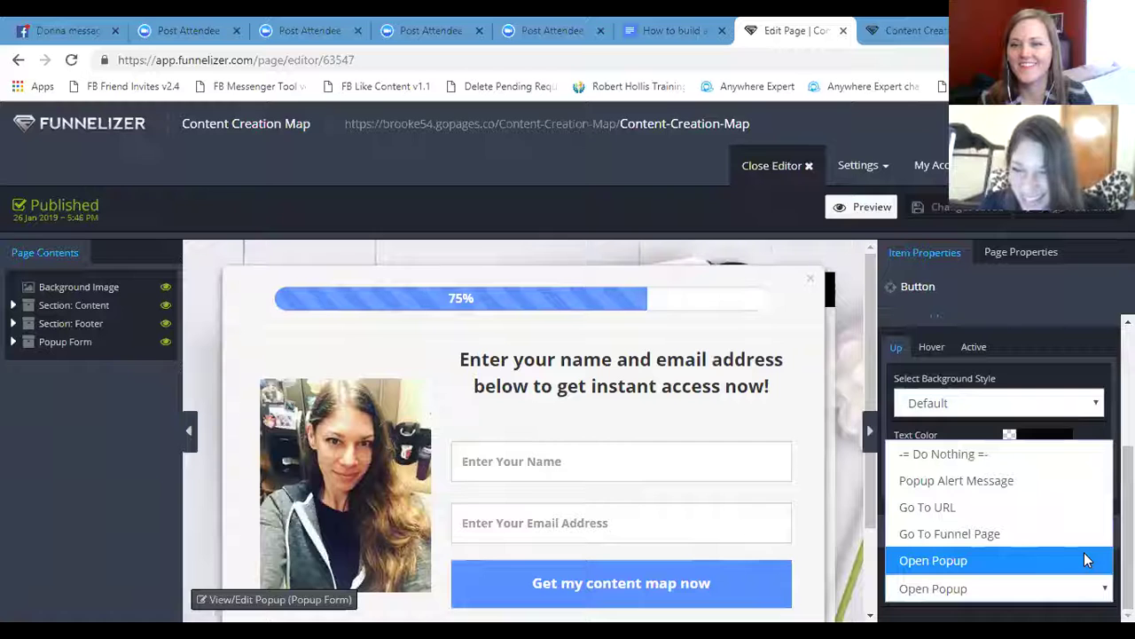
pyautogui.click(1060, 490)
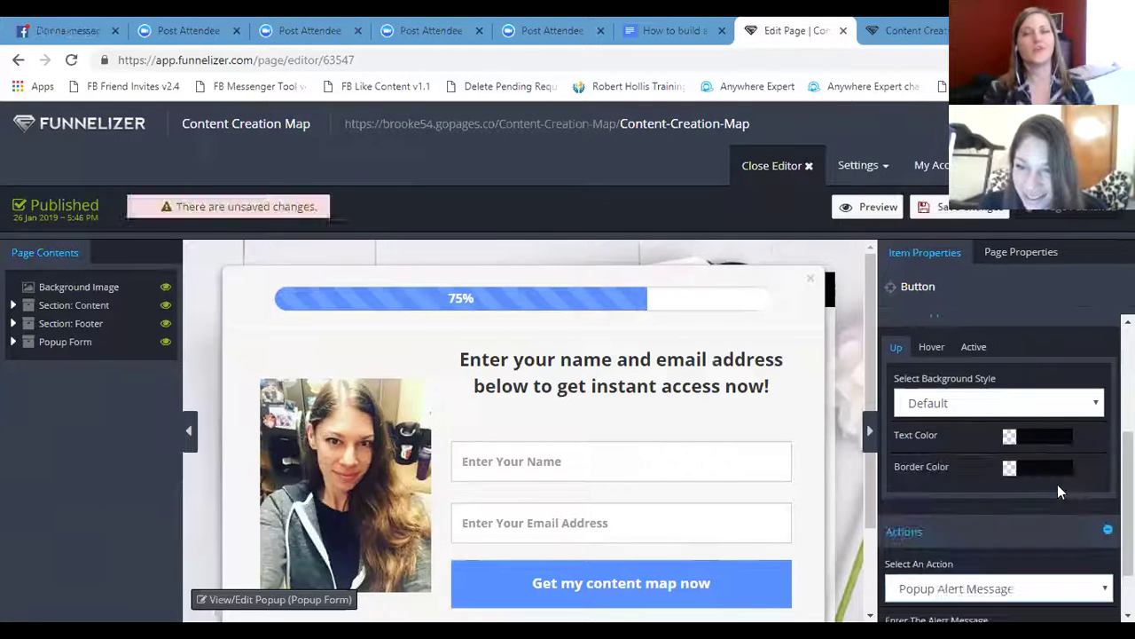
pyautogui.click(964, 220)
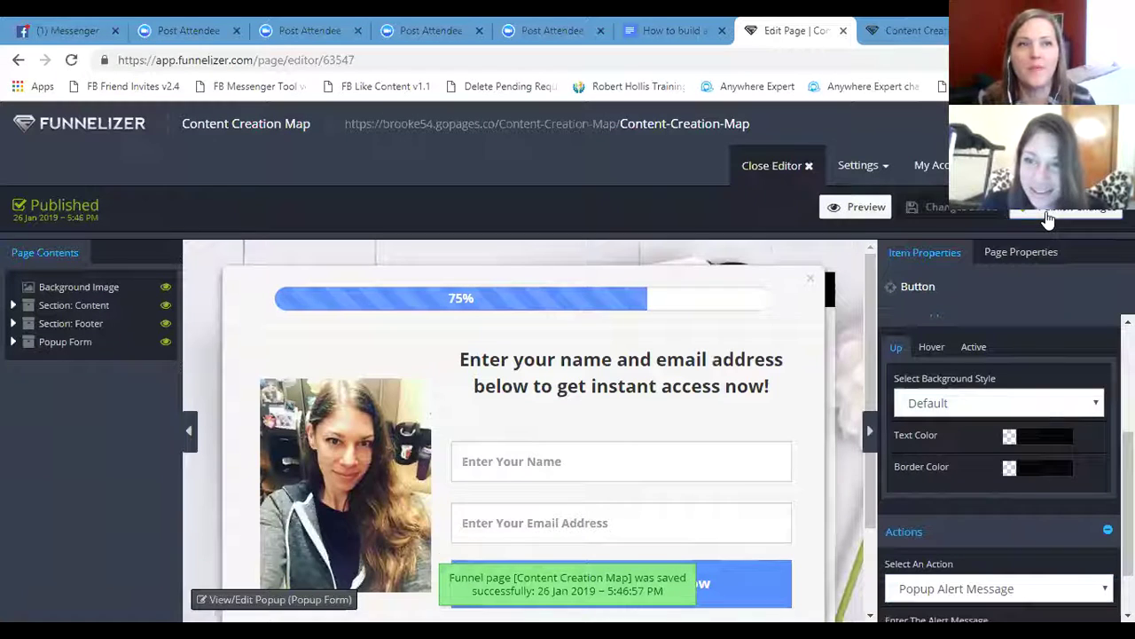
pyautogui.click(905, 30)
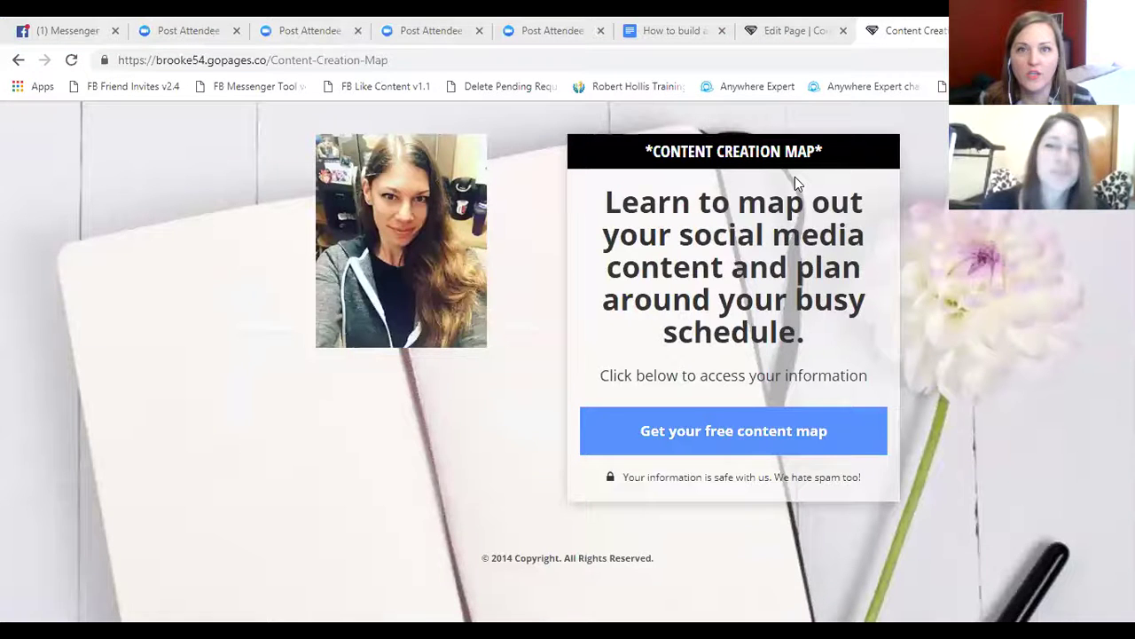
pyautogui.hotkey('ctrl', 'shift', 'Tab')
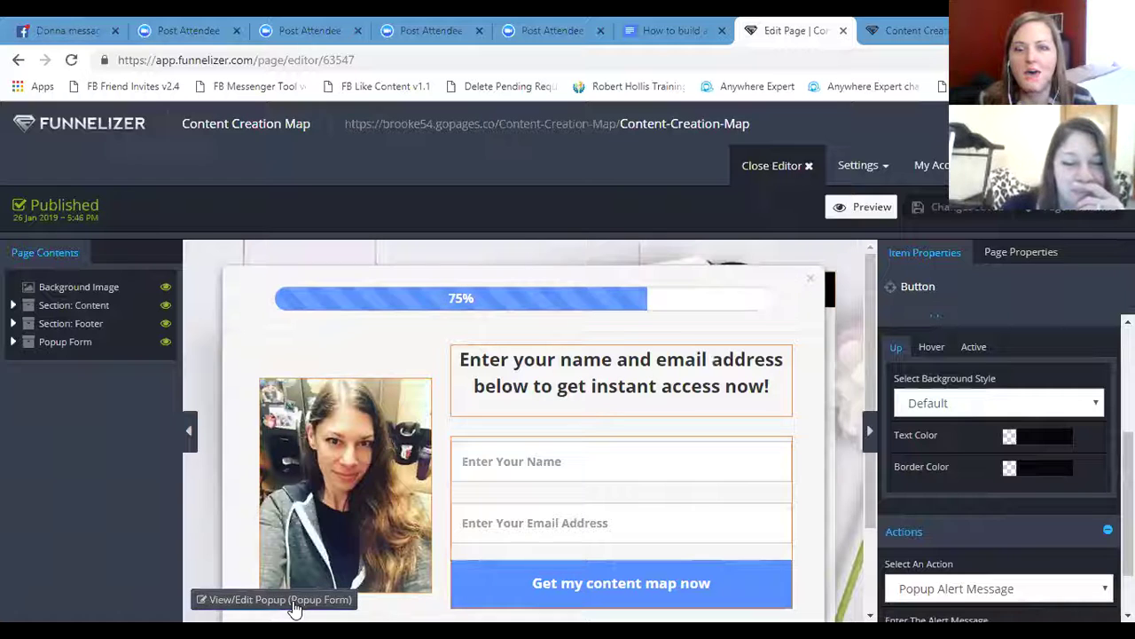
# - Set the selected button's action to Open Popup, and save and publish the page
pyautogui.click(1098, 590)
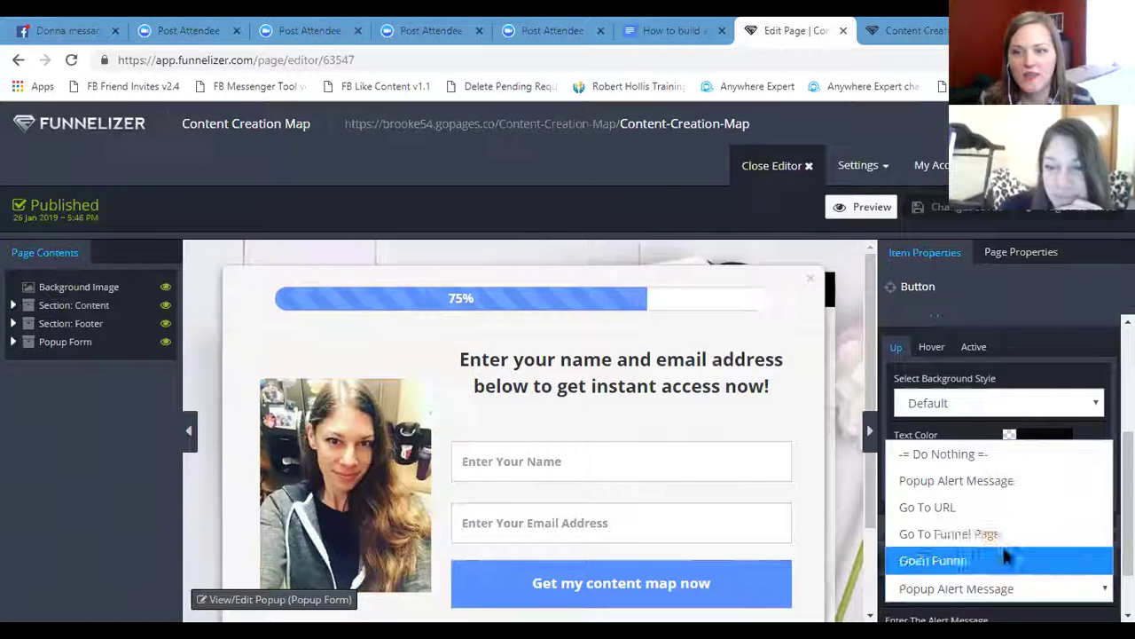
pyautogui.click(1003, 556)
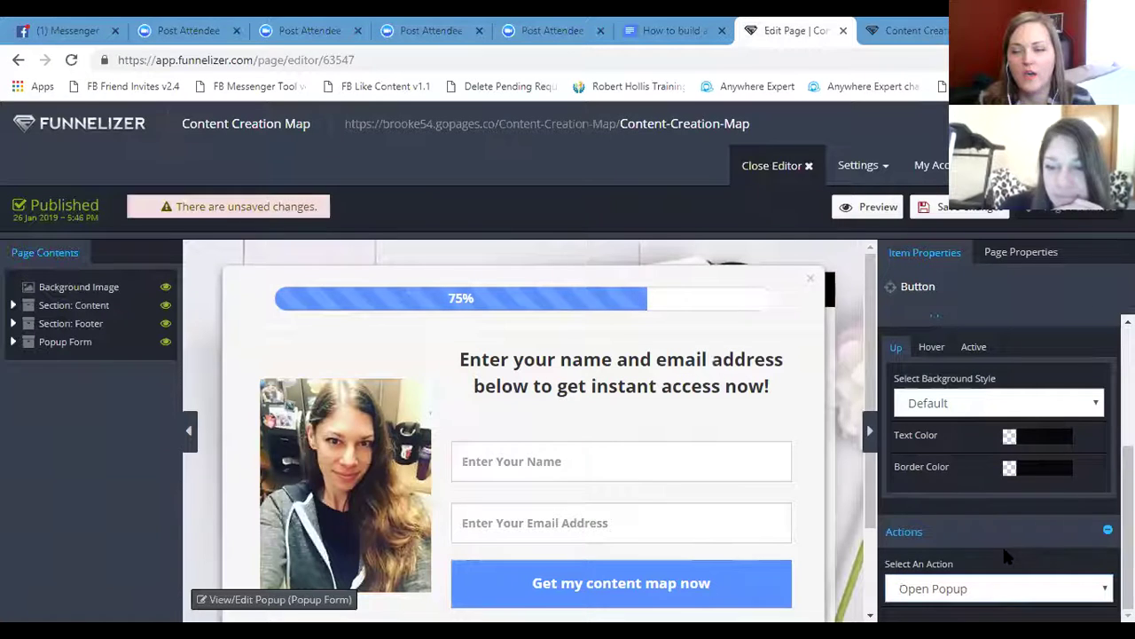
pyautogui.click(983, 218)
pyautogui.click(1031, 218)
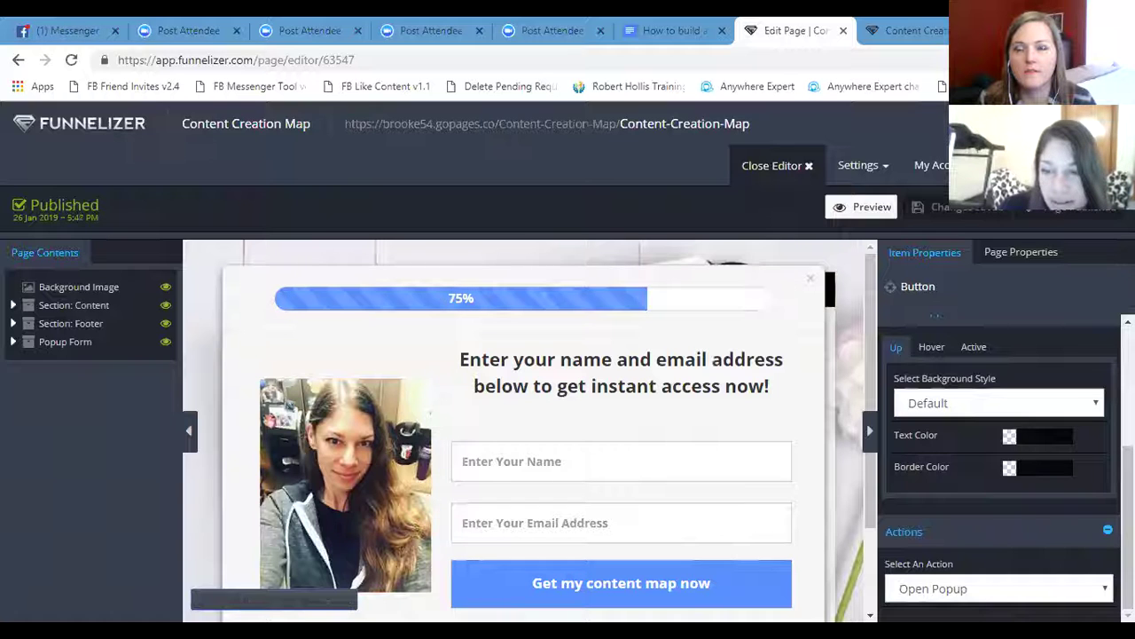
# - Review the button's available actions without changing the selection, close the popup form and return to the funnels dashboard
pyautogui.click(998, 588)
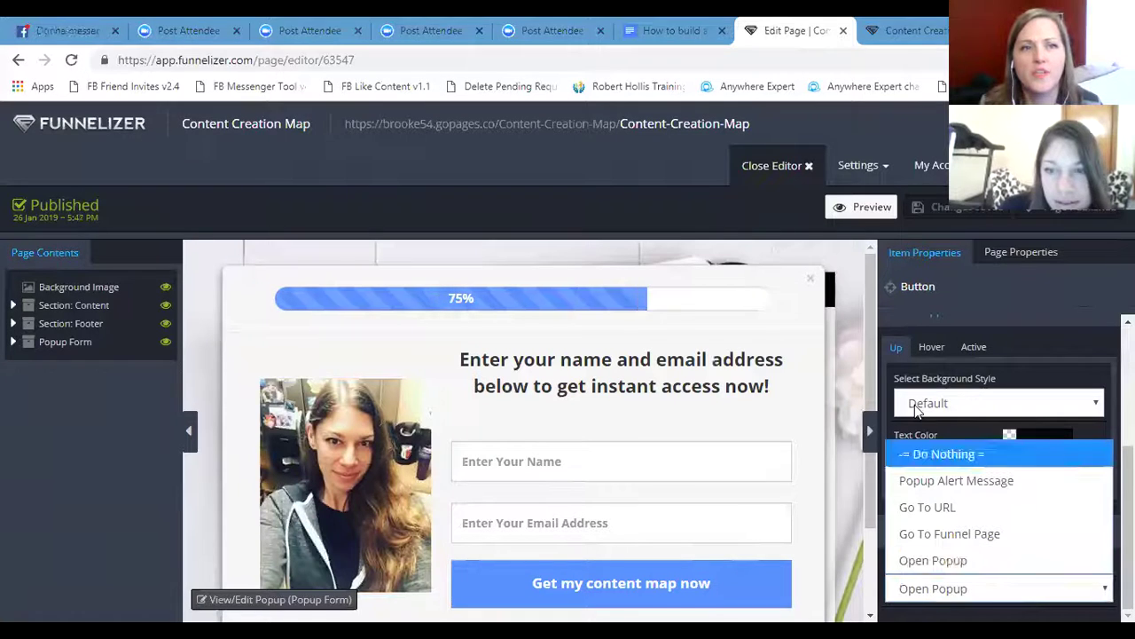
pyautogui.click(810, 282)
pyautogui.click(809, 282)
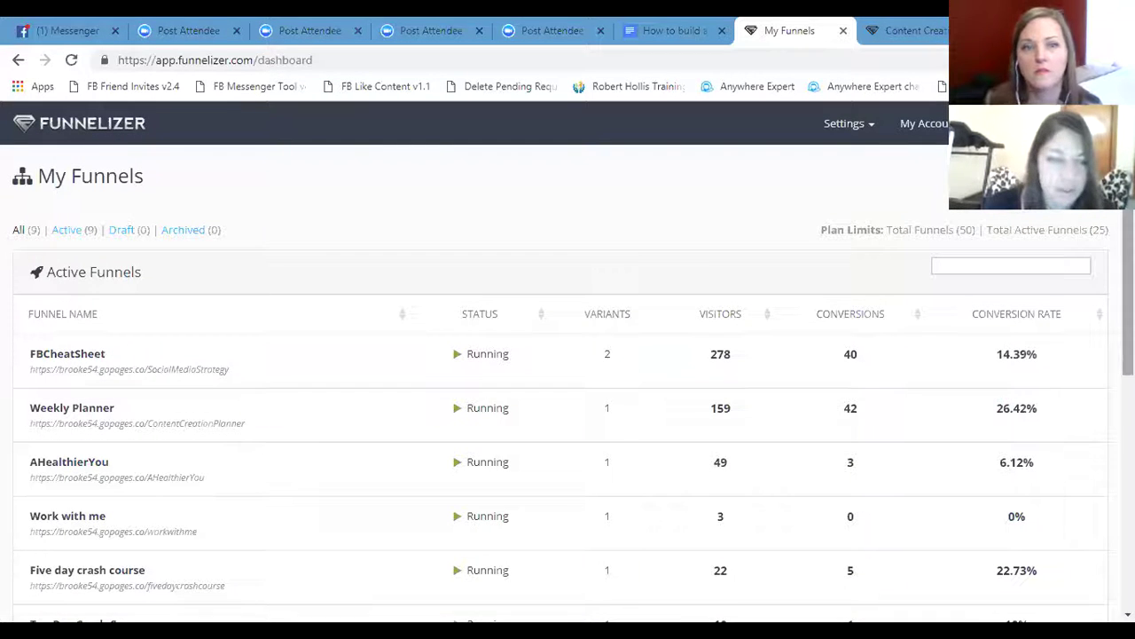
# - Find the Content Creation Map funnel in the active funnels list and look at its live page once more
pyautogui.scroll(-3, 568, 355)
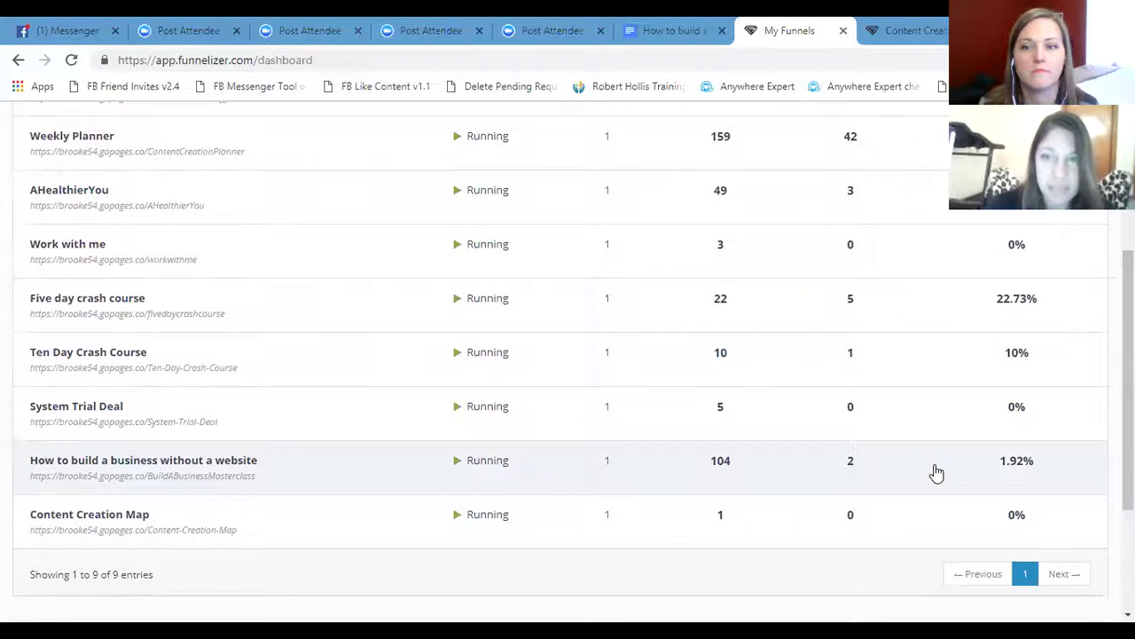
pyautogui.click(912, 32)
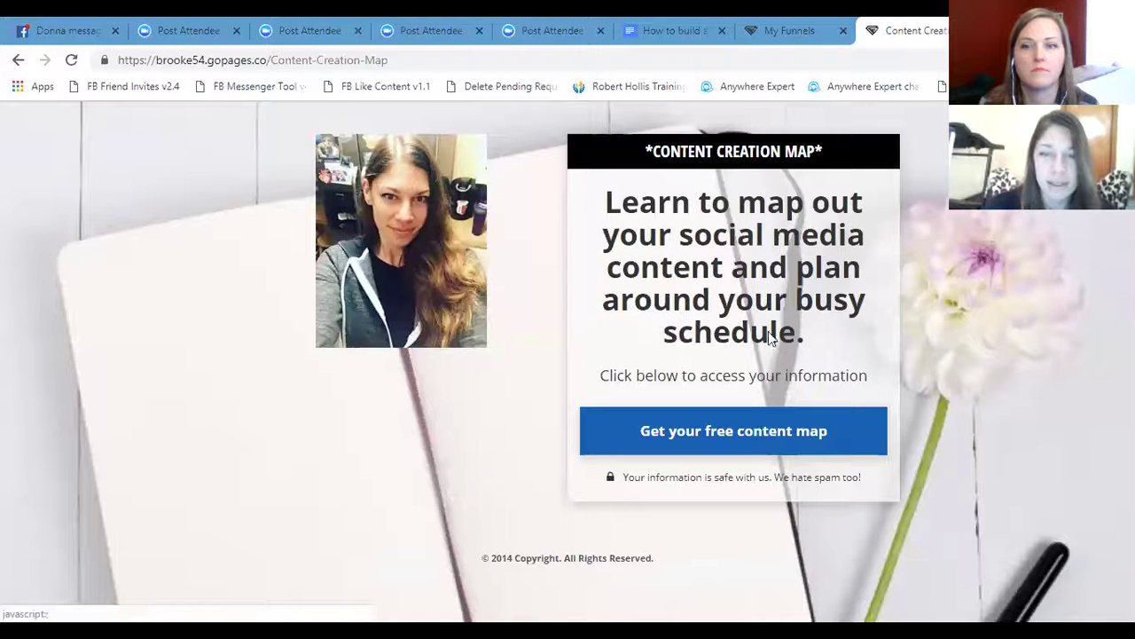
pyautogui.click(799, 34)
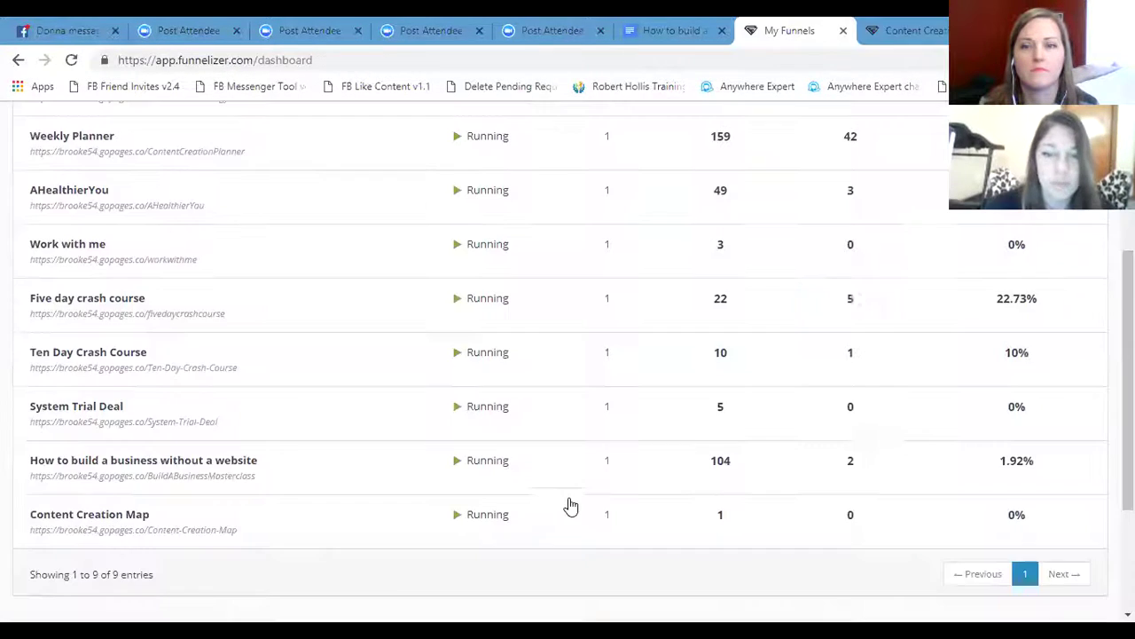
# - Open the Content Creation Map funnel from the funnels list and bring up its page for editing
pyautogui.click(544, 514)
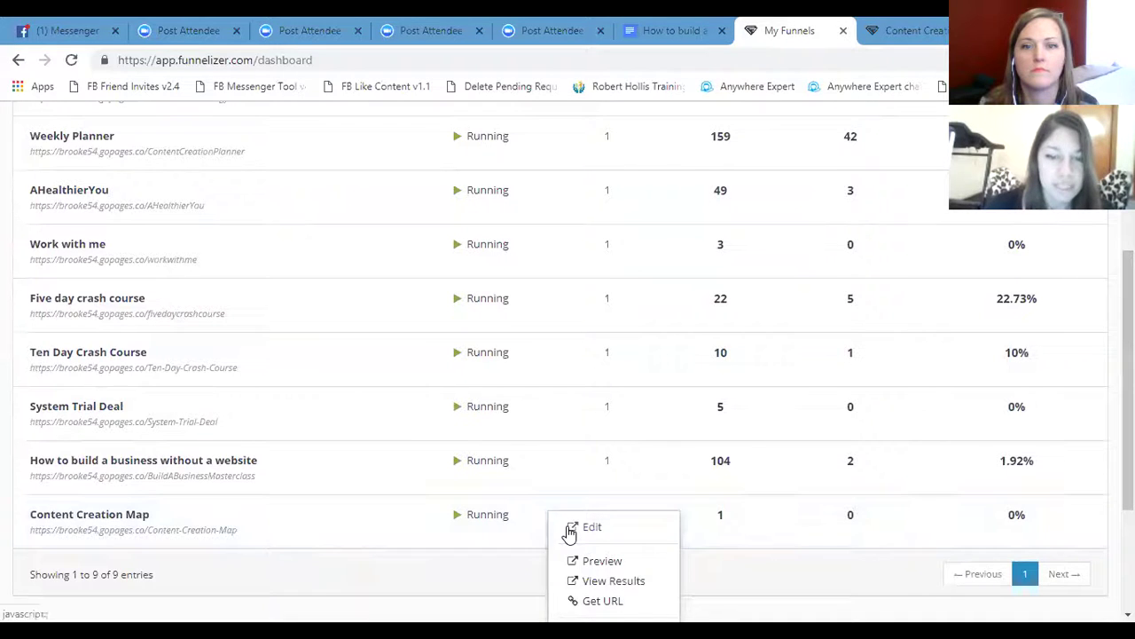
pyautogui.click(569, 530)
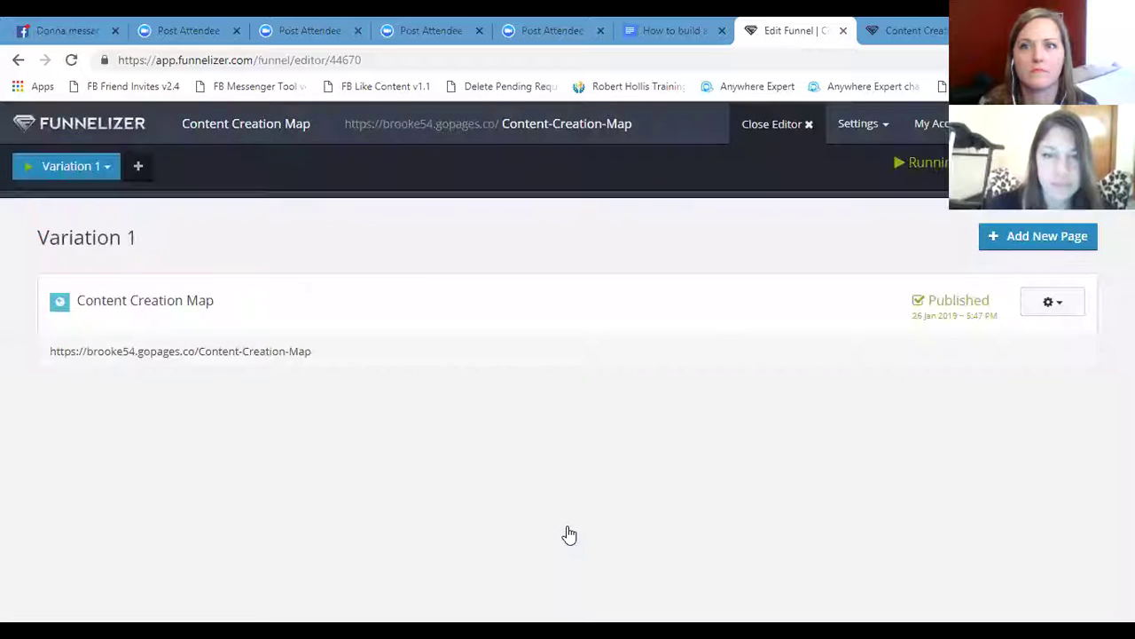
pyautogui.click(1052, 306)
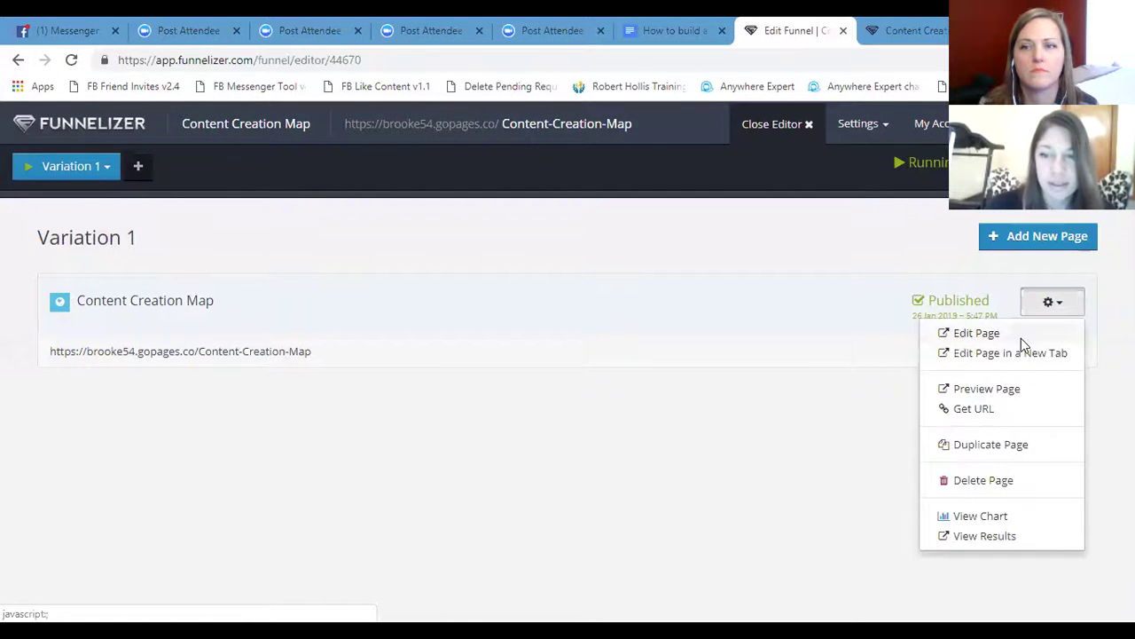
pyautogui.click(1021, 337)
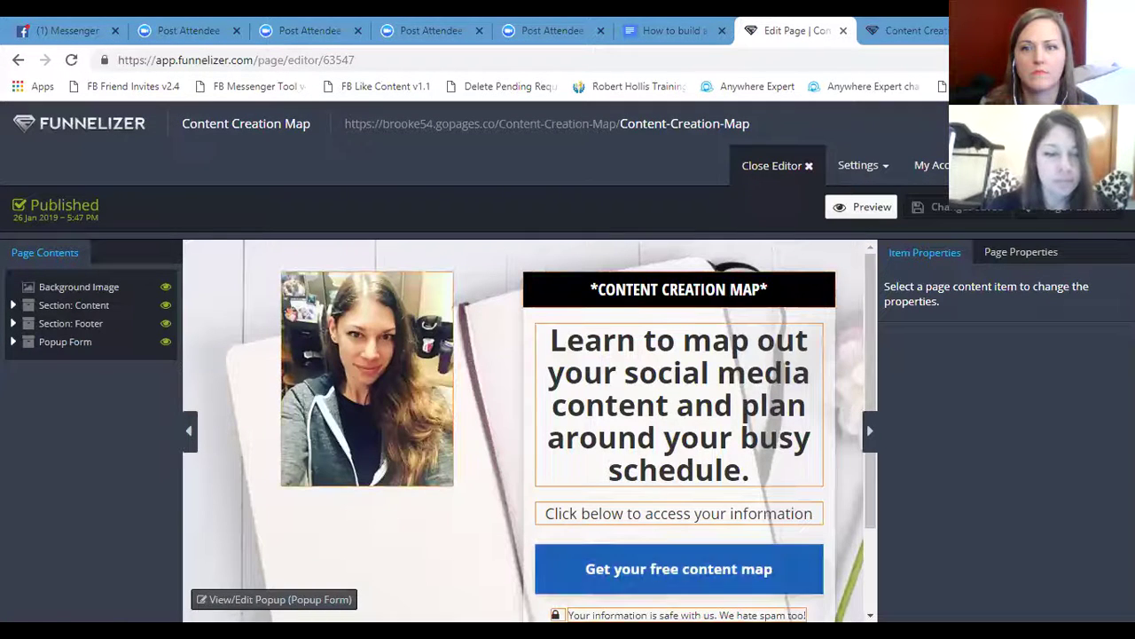
# - Show the popup form, select the form with the name and email fields, and review its integrations
pyautogui.click(583, 568)
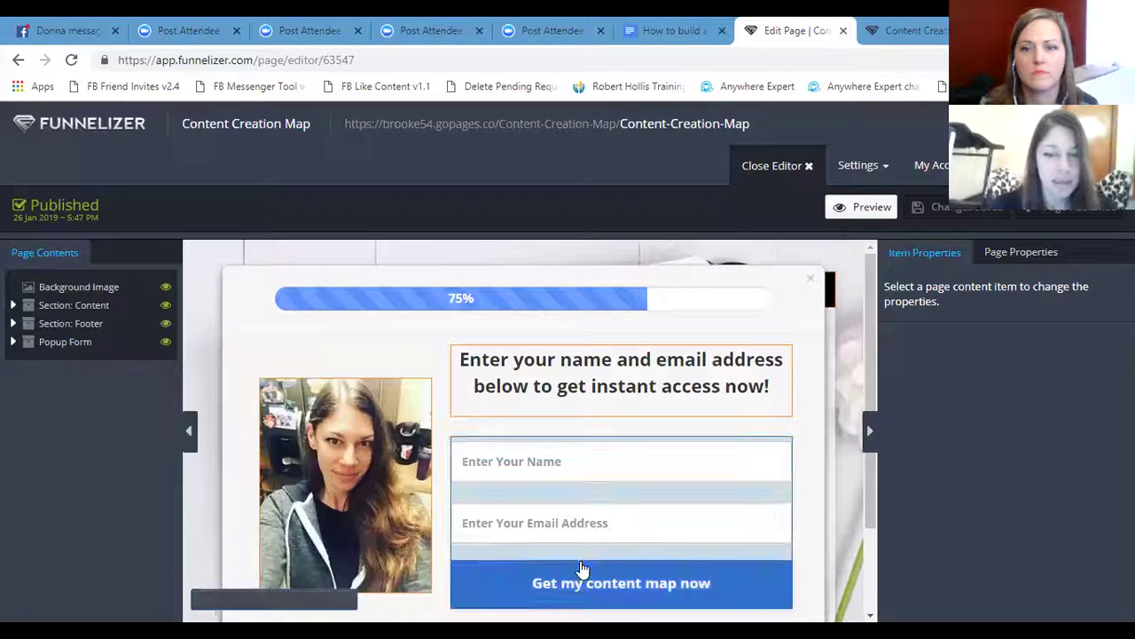
pyautogui.click(629, 578)
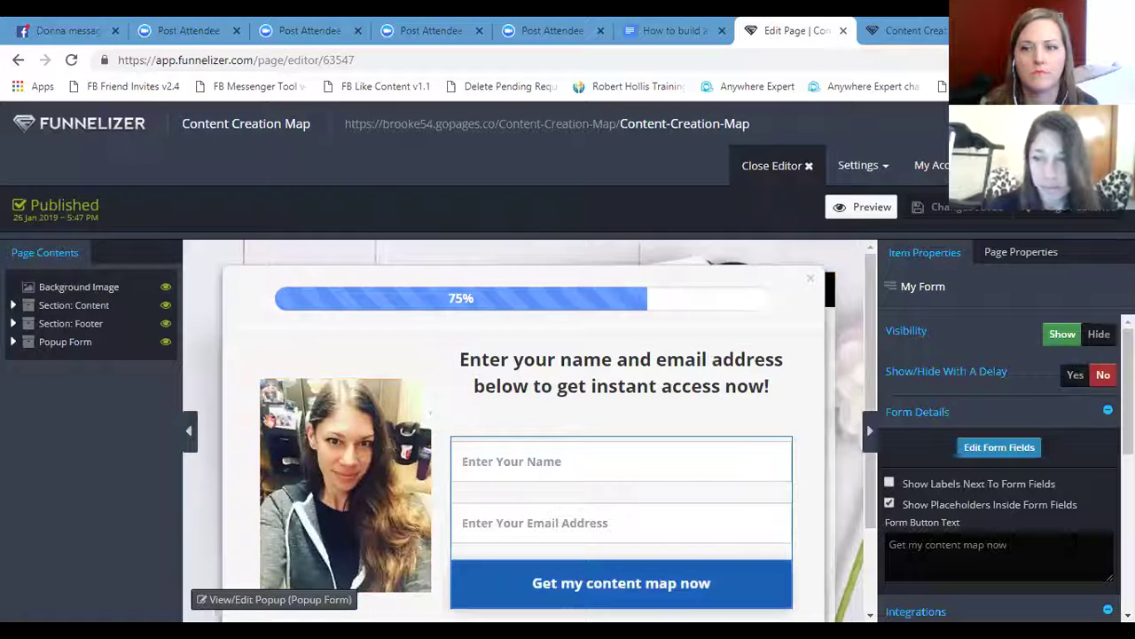
pyautogui.scroll(-2, 1007, 464)
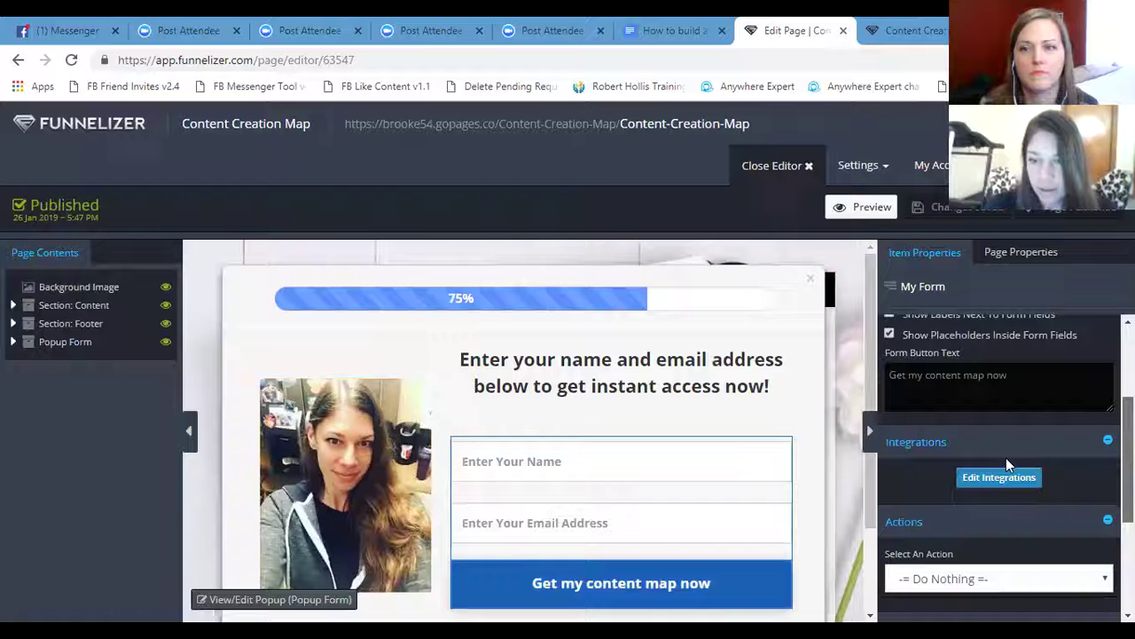
pyautogui.click(994, 483)
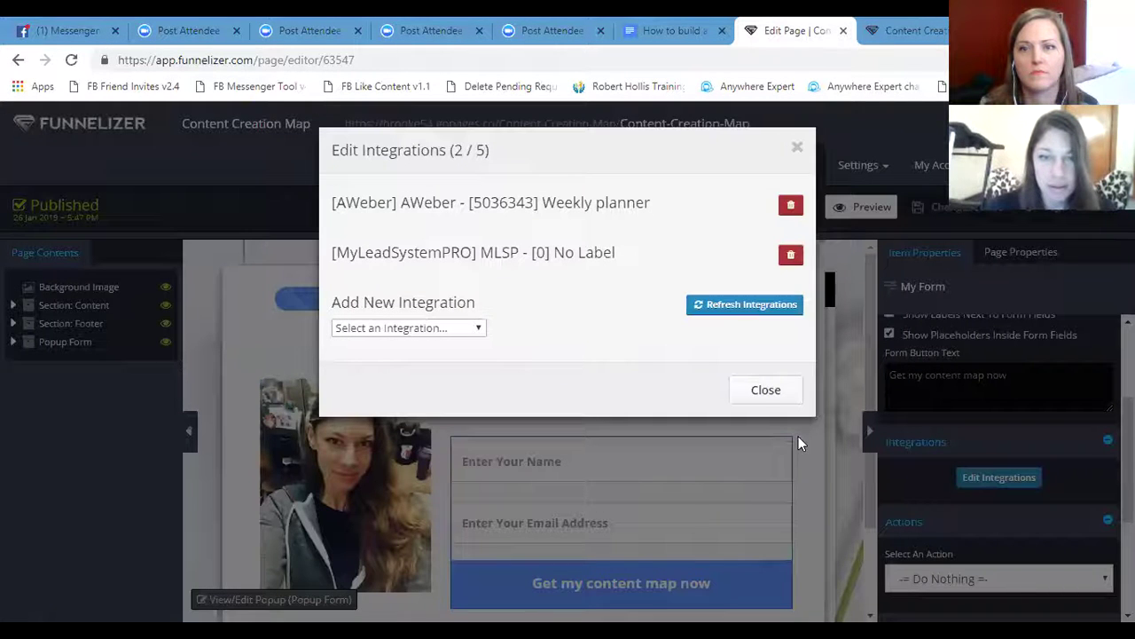
pyautogui.click(766, 390)
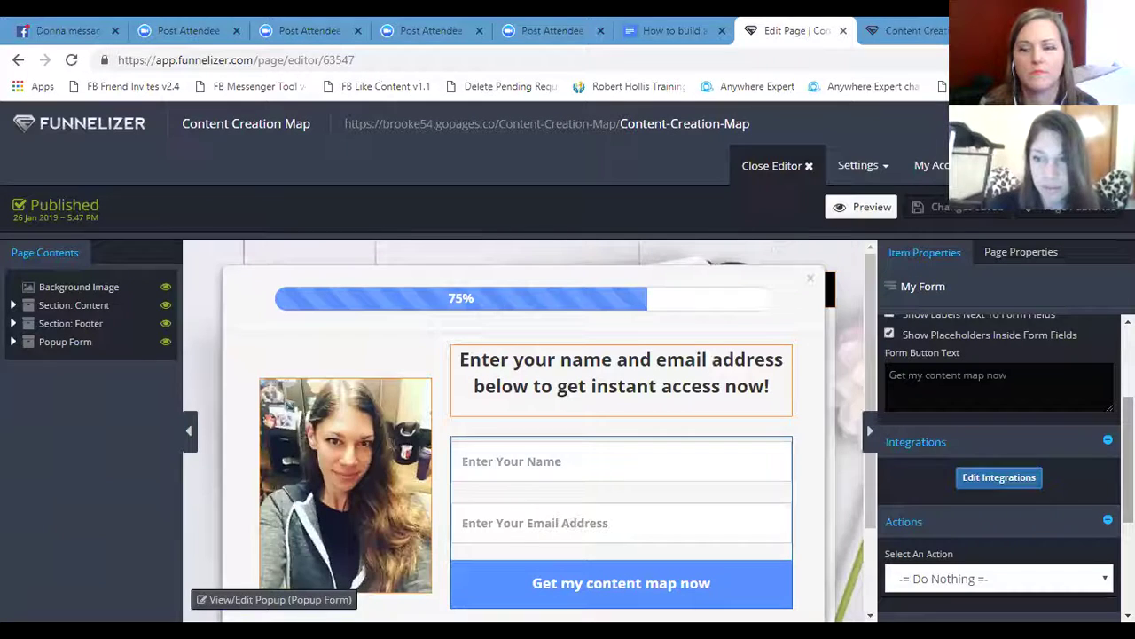
# - Try Go To Funnel Page as the popup form's action and look over its settings
pyautogui.scroll(-3, 1091, 435)
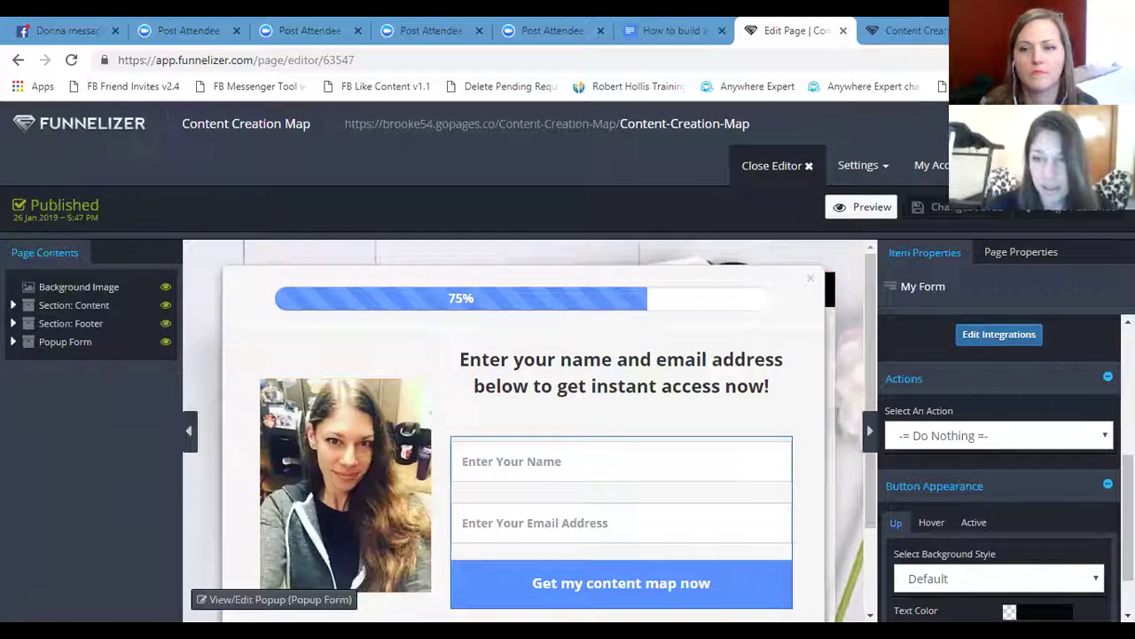
pyautogui.click(1091, 433)
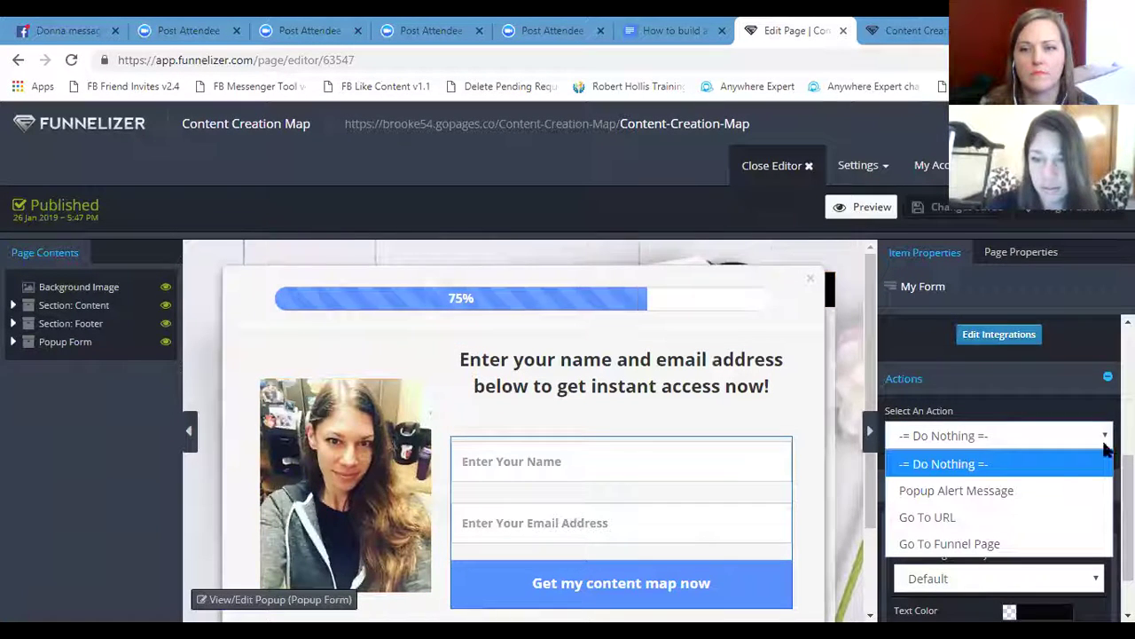
pyautogui.click(1063, 536)
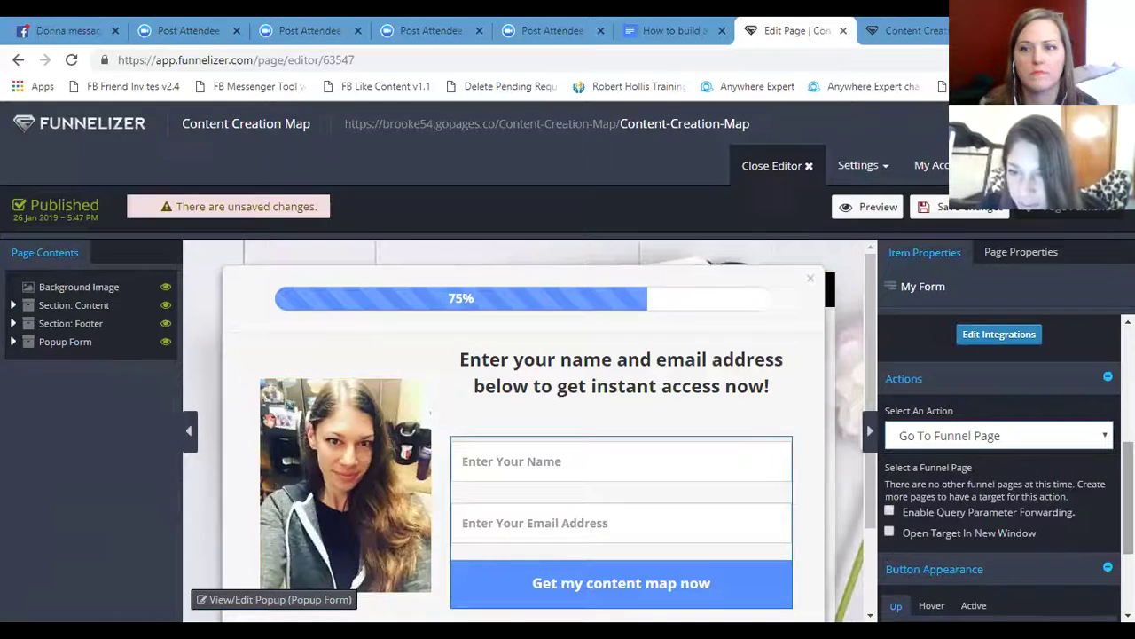
pyautogui.scroll(-2, 1001, 462)
pyautogui.scroll(2, 1001, 461)
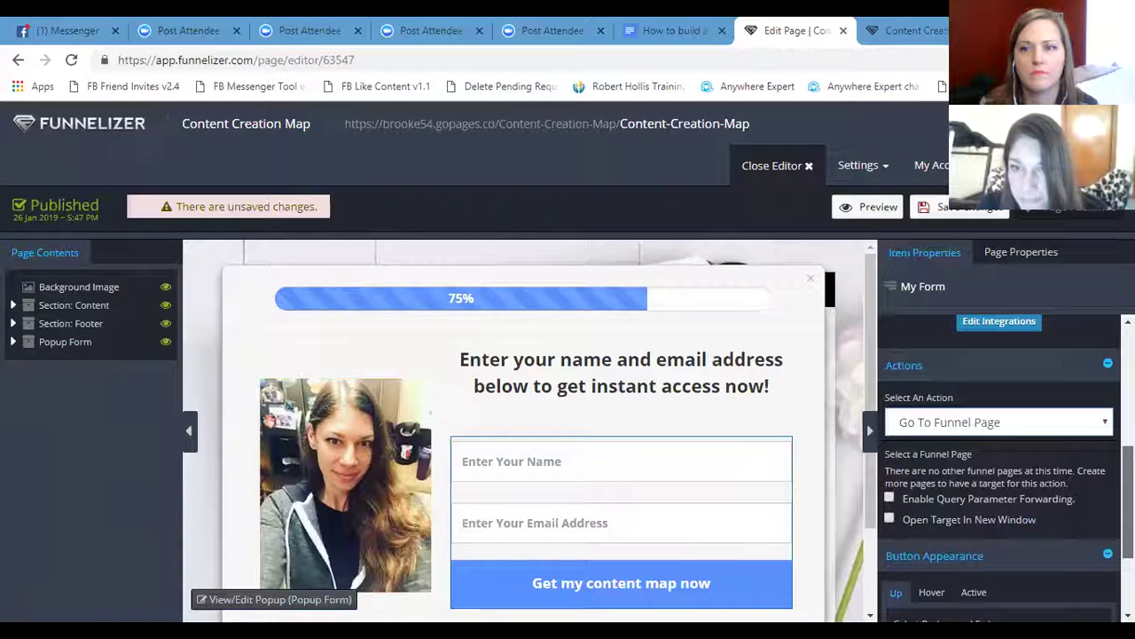
pyautogui.scroll(1, 1091, 497)
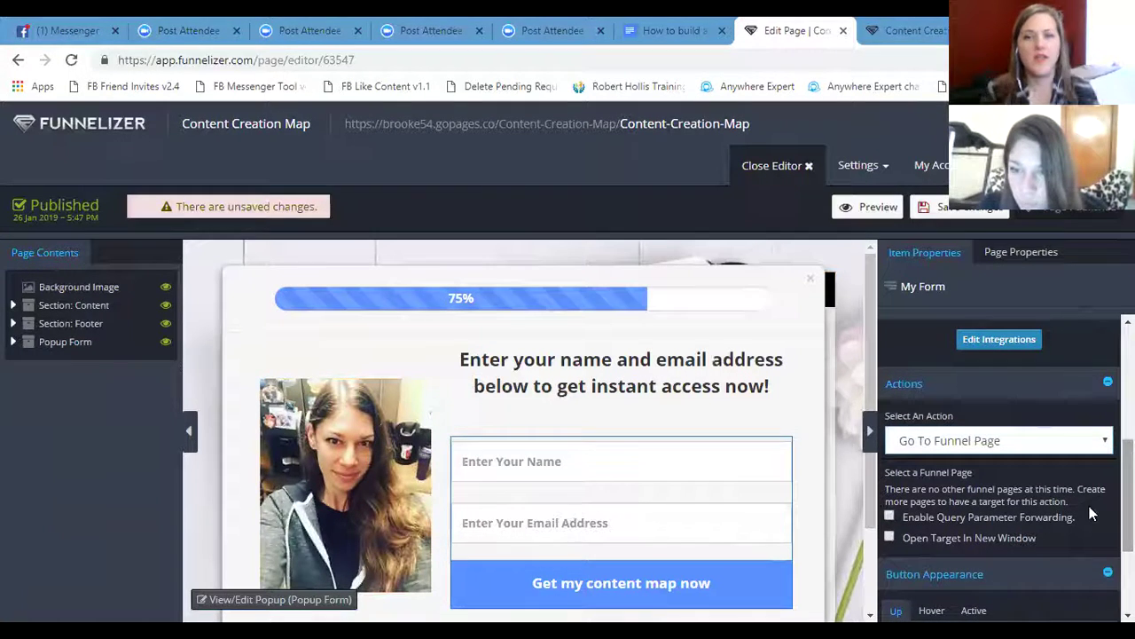
# - Set the popup form's action to Popup Alert Message and start editing its alert message
pyautogui.click(1095, 448)
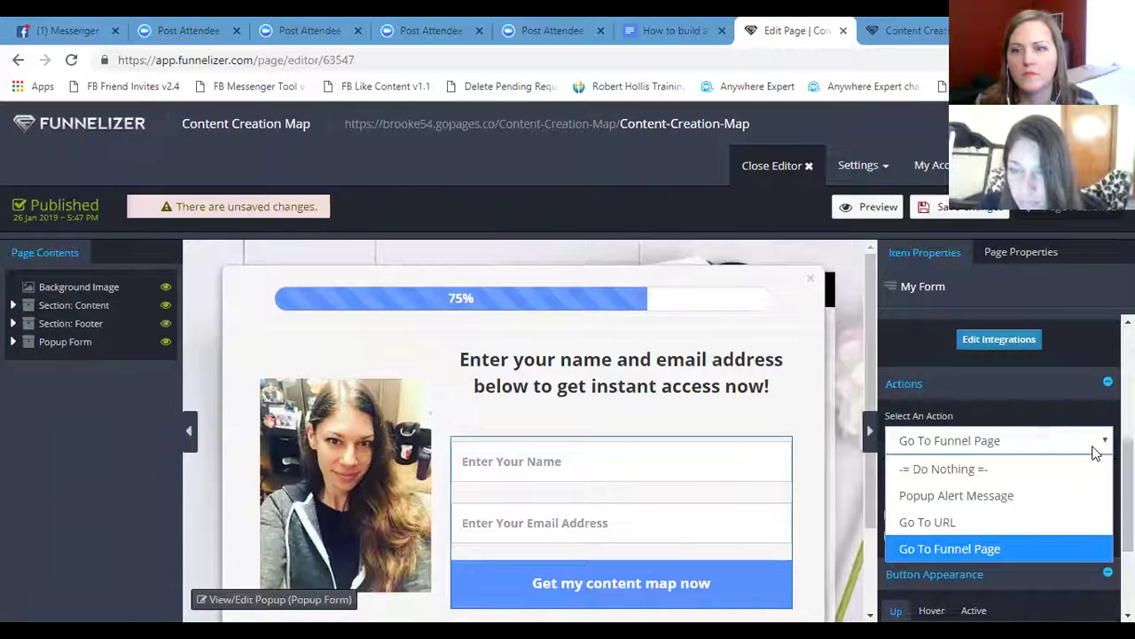
pyautogui.click(1059, 505)
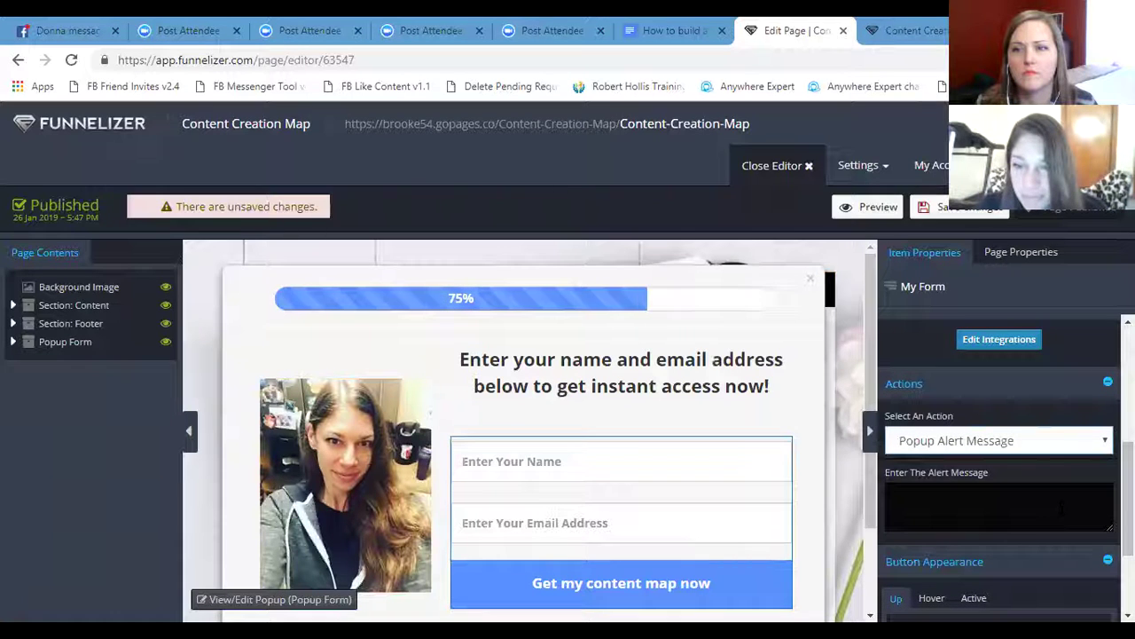
pyautogui.scroll(-1, 1061, 508)
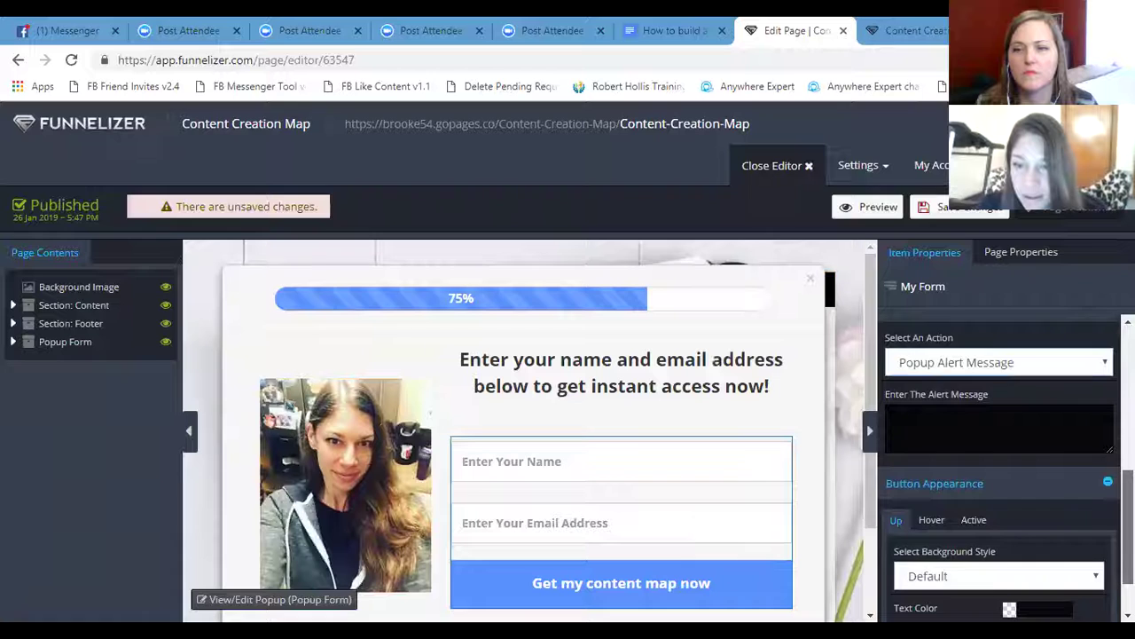
pyautogui.scroll(-1, 998, 467)
pyautogui.scroll(2, 999, 467)
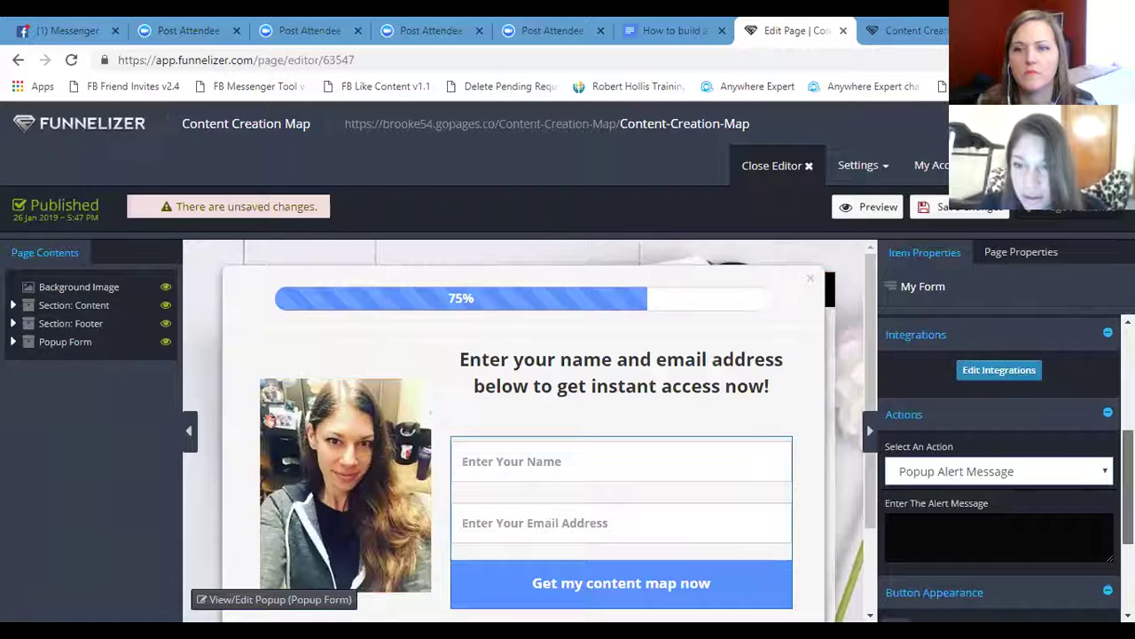
pyautogui.click(1014, 526)
pyautogui.write('T')
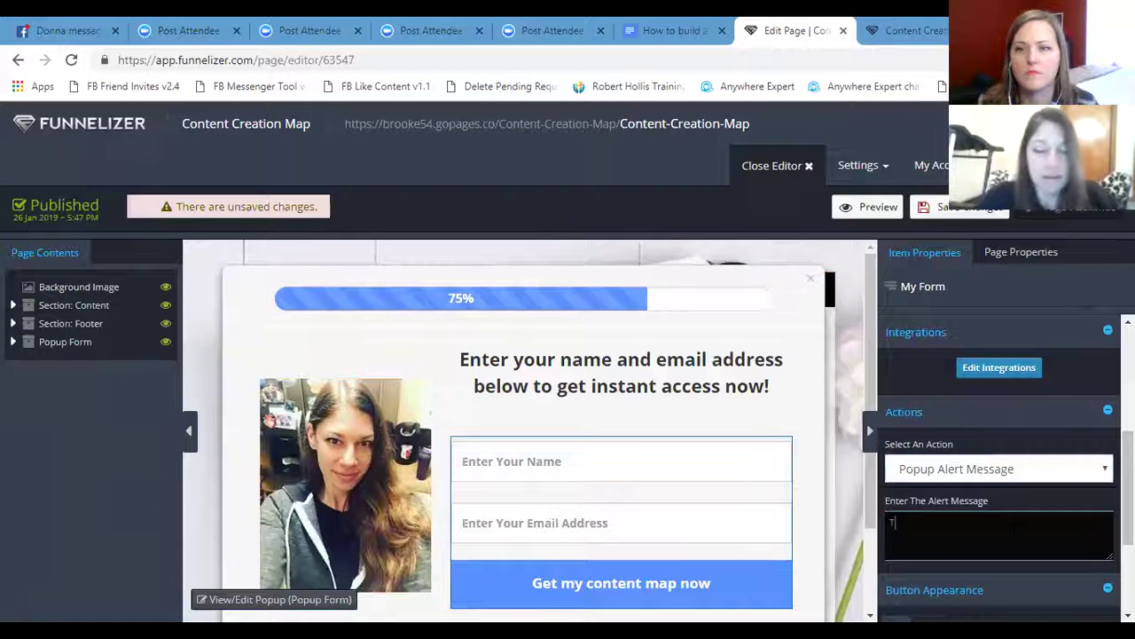
pyautogui.write('hanks ')
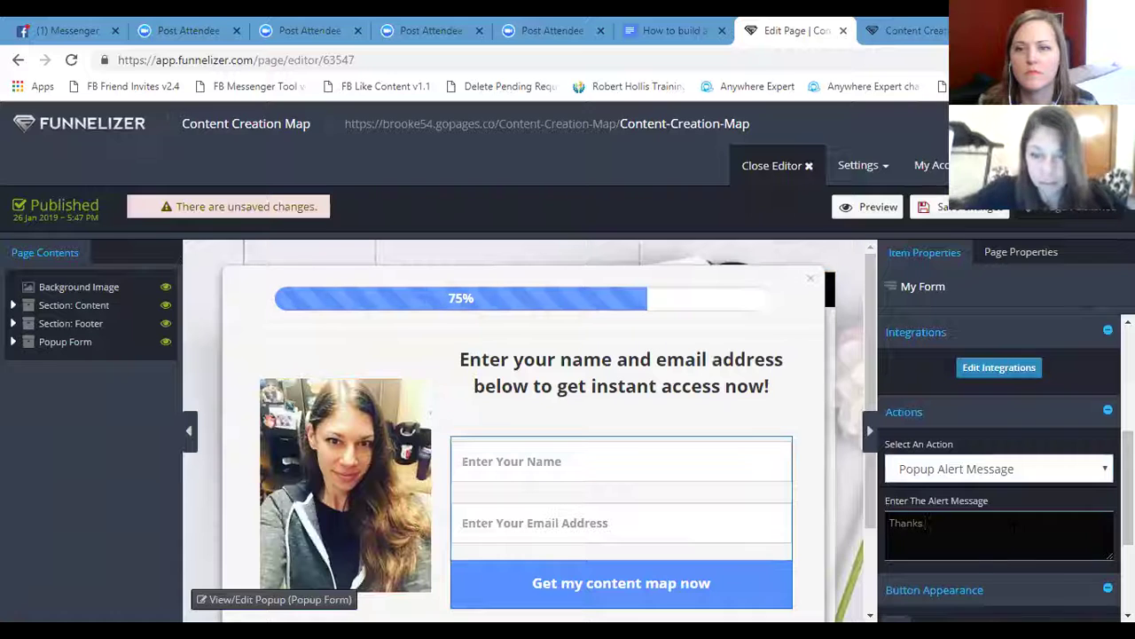
pyautogui.write('for')
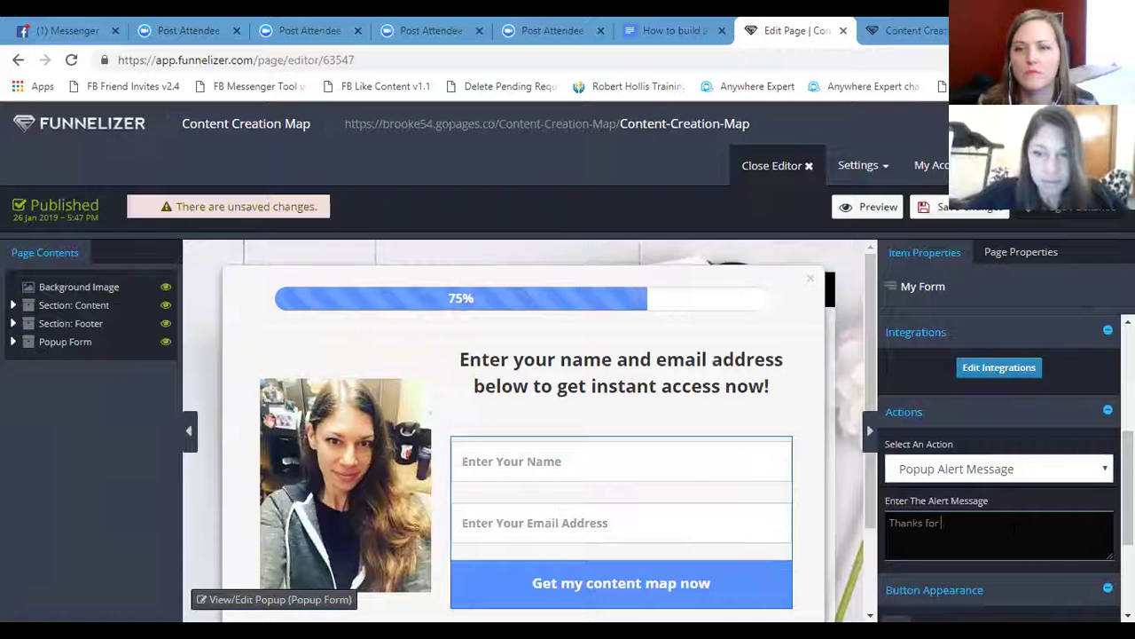
pyautogui.press('BackSpace')
pyautogui.press('BackSpace')
pyautogui.press('BackSpace')
pyautogui.press('BackSpace')
pyautogui.press('BackSpace')
pyautogui.press('BackSpace')
pyautogui.press('BackSpace')
pyautogui.press('BackSpace')
pyautogui.press('BackSpace')
pyautogui.press('BackSpace')
# - Enter "Enjoy your content map :)" as the form's alert message, and save and publish the page
pyautogui.write('Enjoy you')
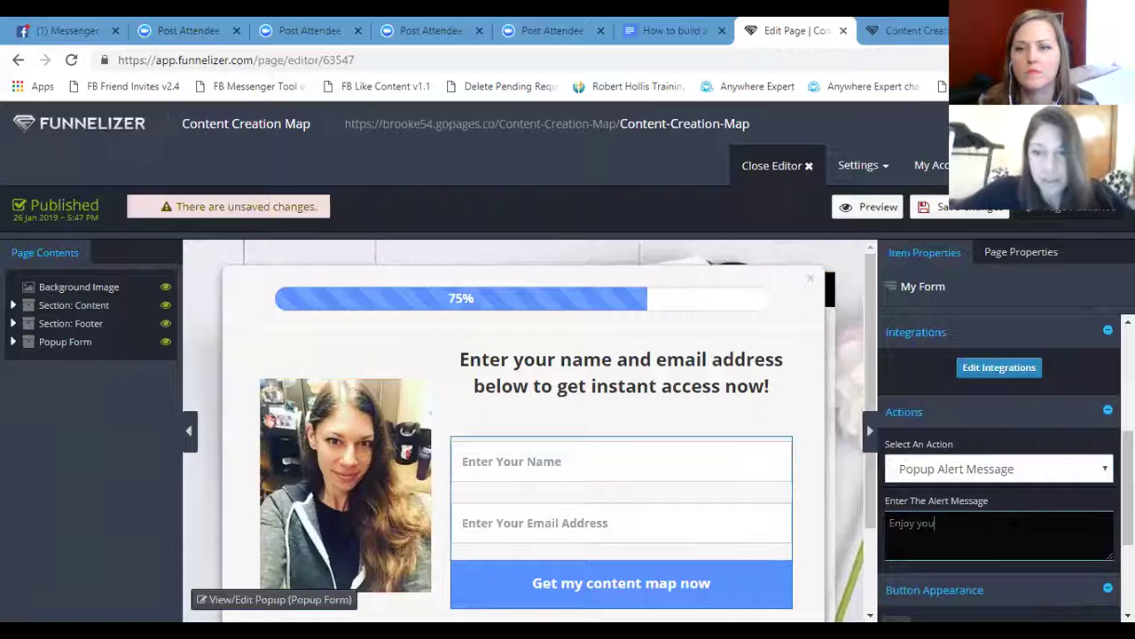
pyautogui.write('r content m')
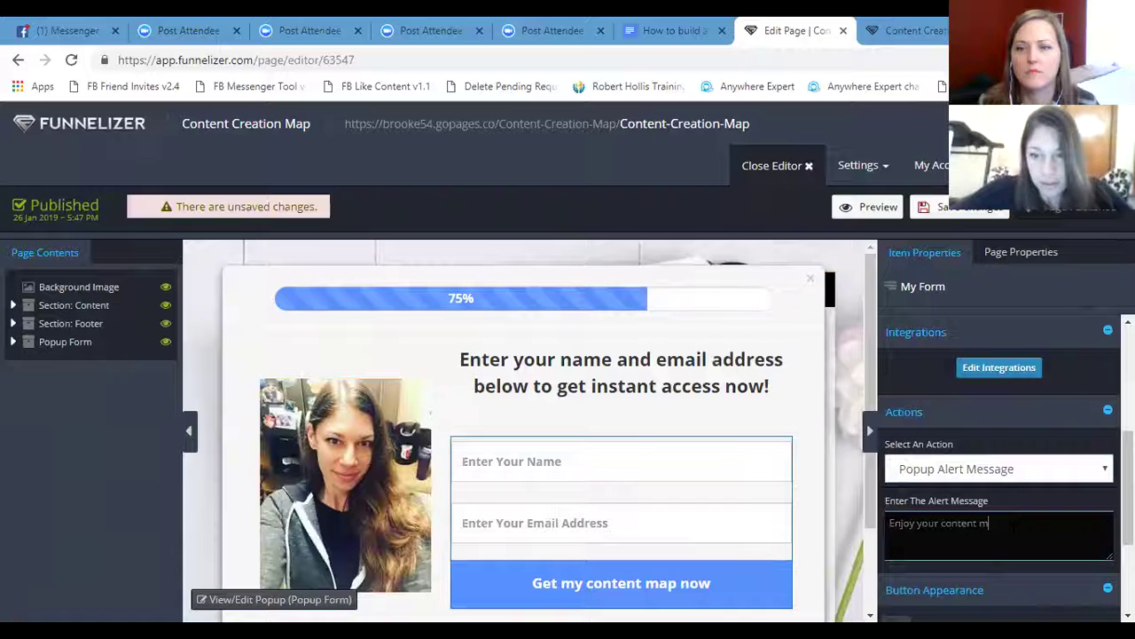
pyautogui.write('ap :)')
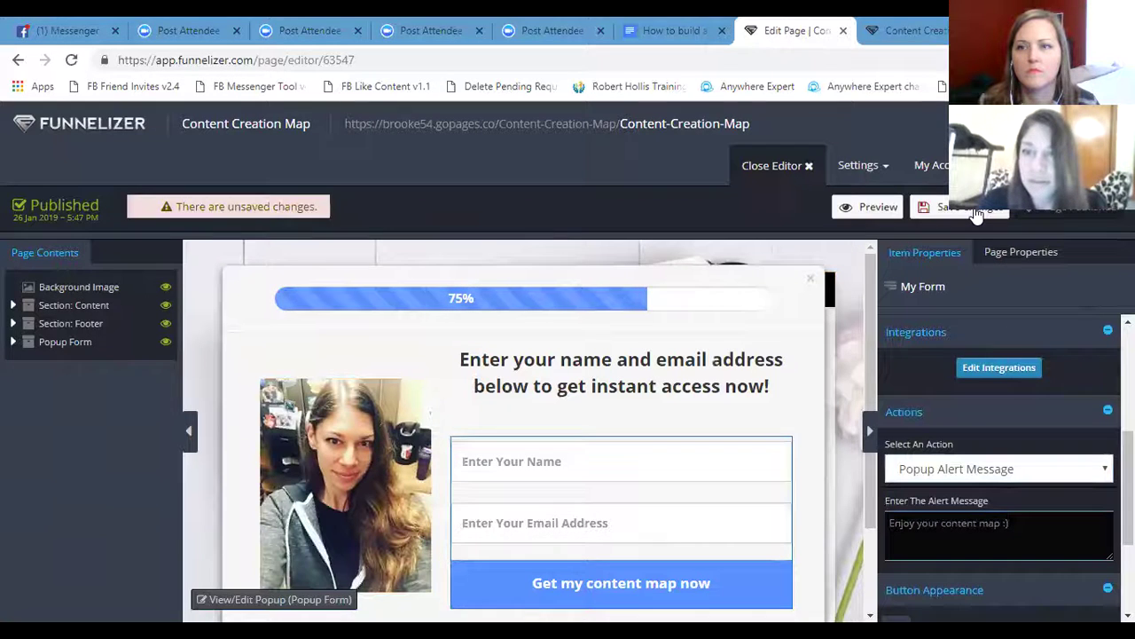
pyautogui.click(1025, 217)
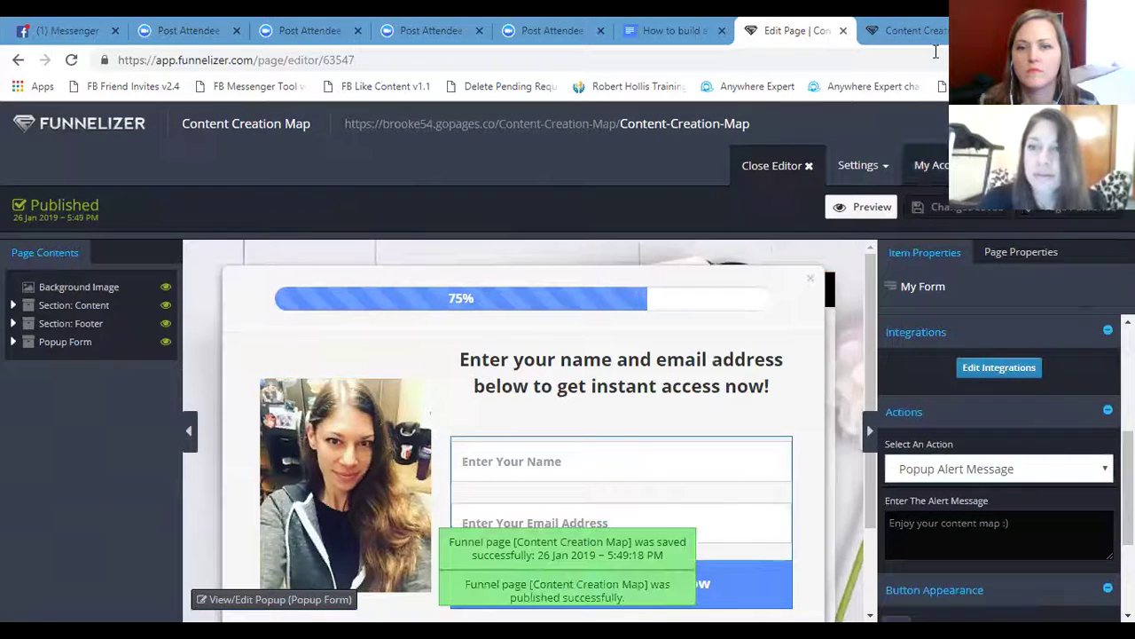
# - Reopen the live Content Creation Map page in a fresh browser tab, check that its button opens the popup form, and close the form
pyautogui.click(905, 30)
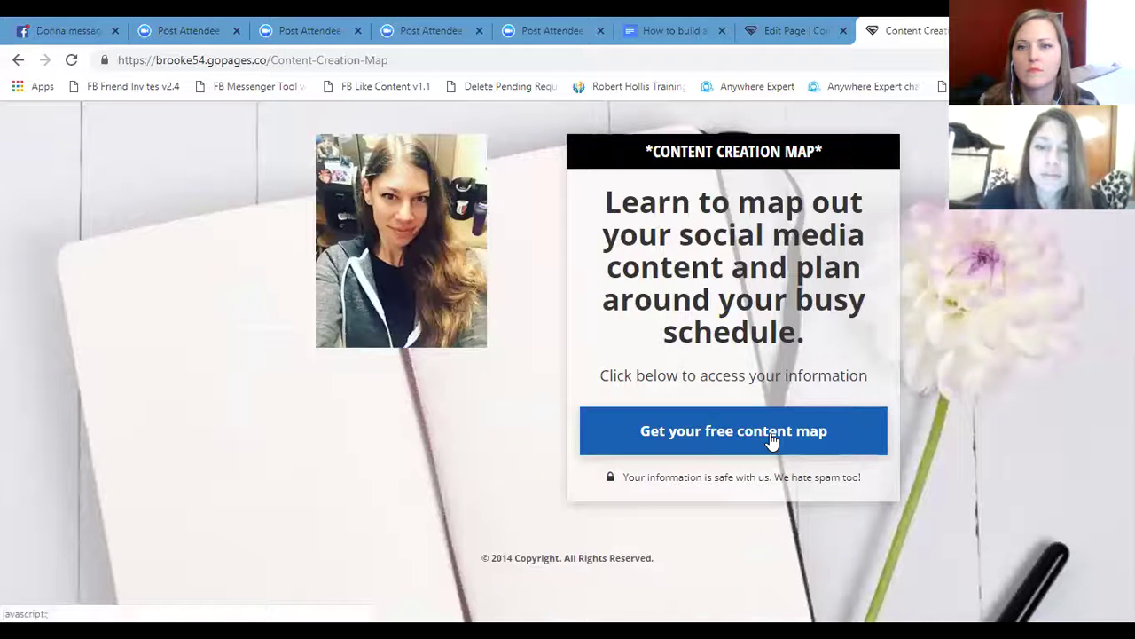
pyautogui.hotkey('ctrl', 'shift', 'Tab')
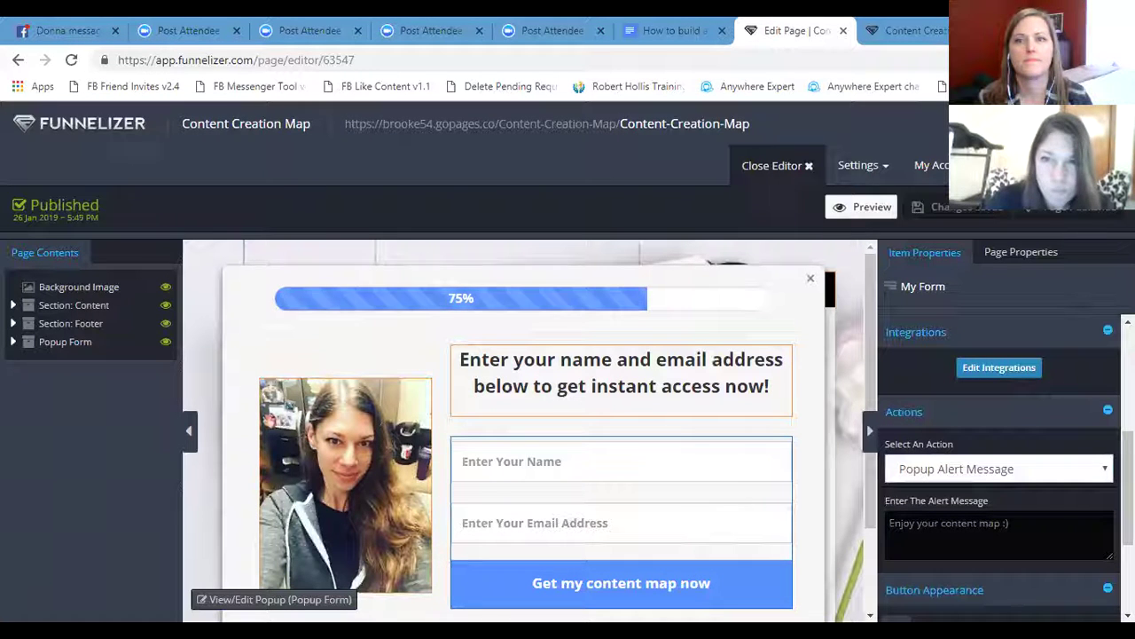
pyautogui.click(964, 30)
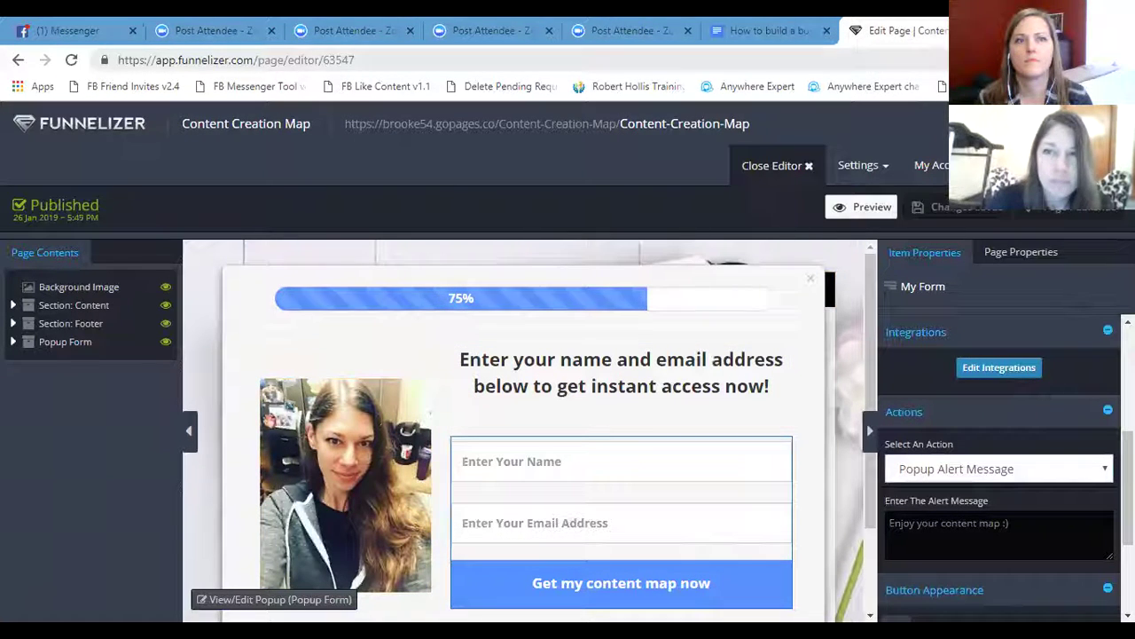
pyautogui.hotkey('ctrl', 't')
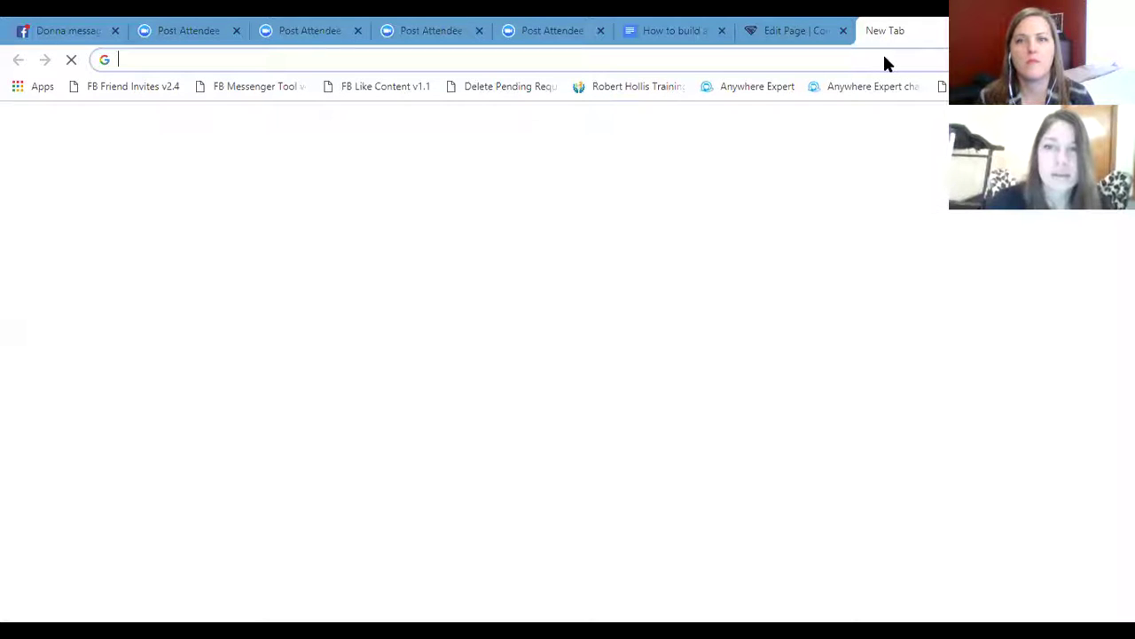
pyautogui.rightClick(884, 56)
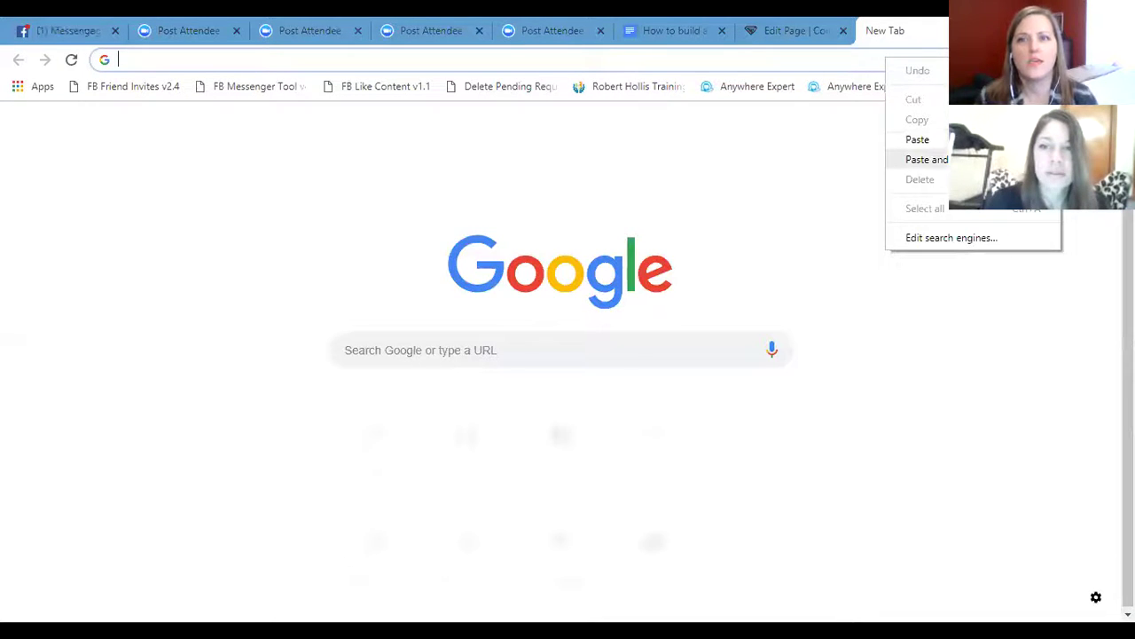
pyautogui.click(927, 159)
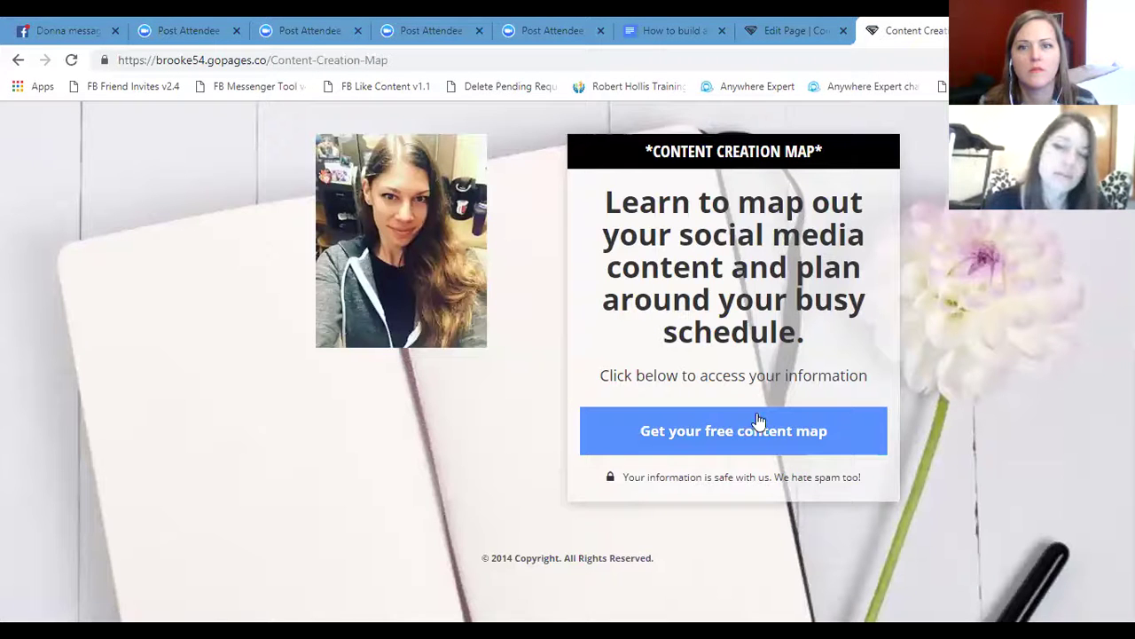
pyautogui.click(758, 418)
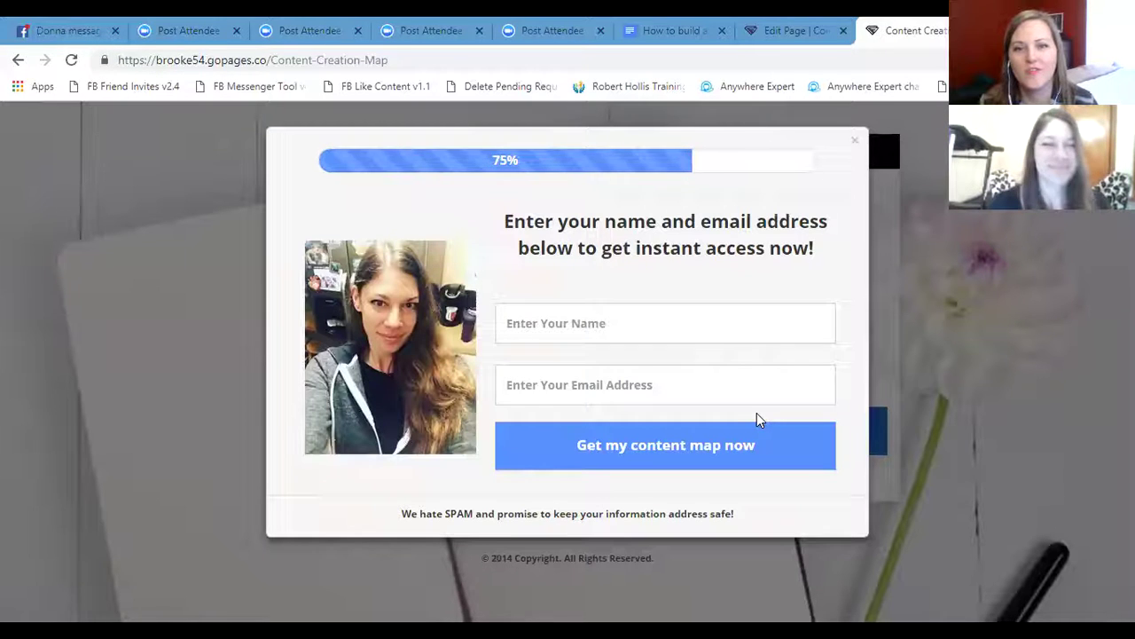
pyautogui.click(855, 141)
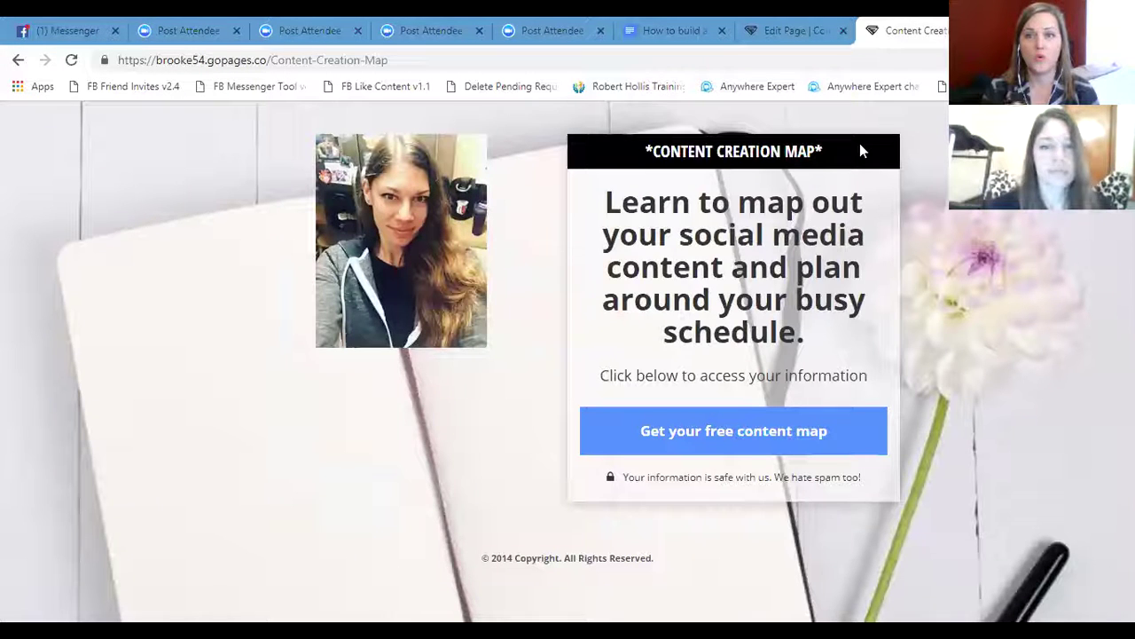